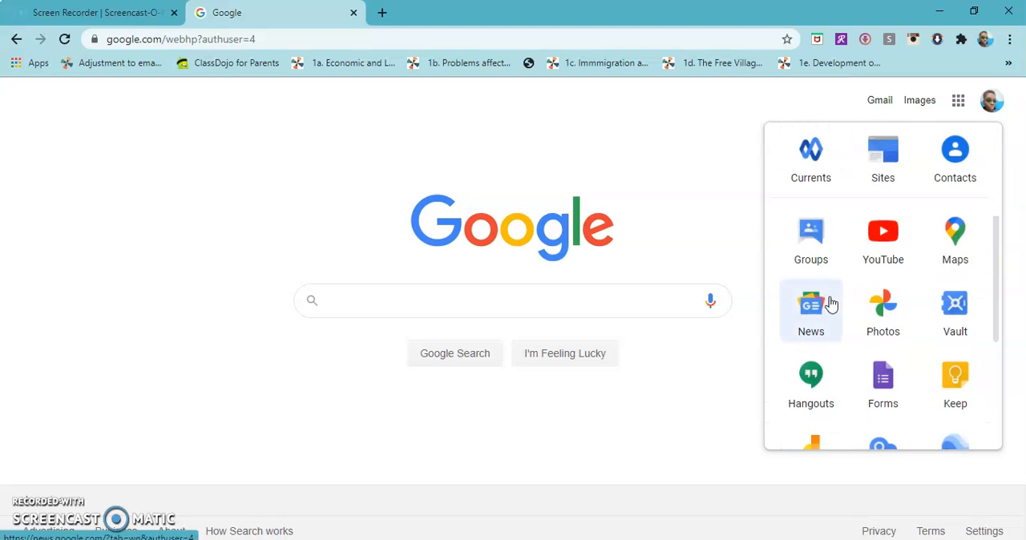
Open Google Drive from the Google apps and set the browser zoom to 100%
scroll(832, 306, "up", 3)
left_click(948, 171)
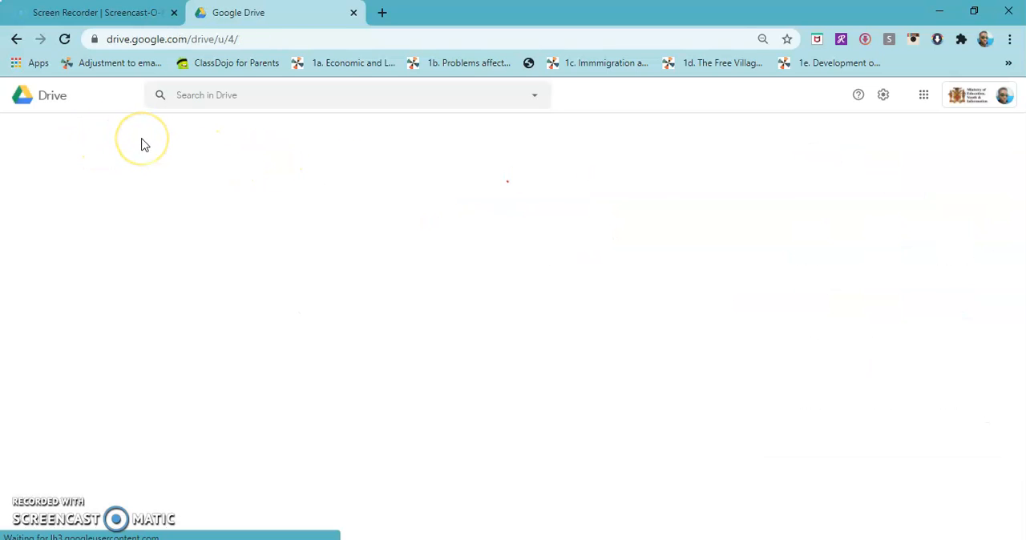
left_click(1009, 41)
left_click(966, 179)
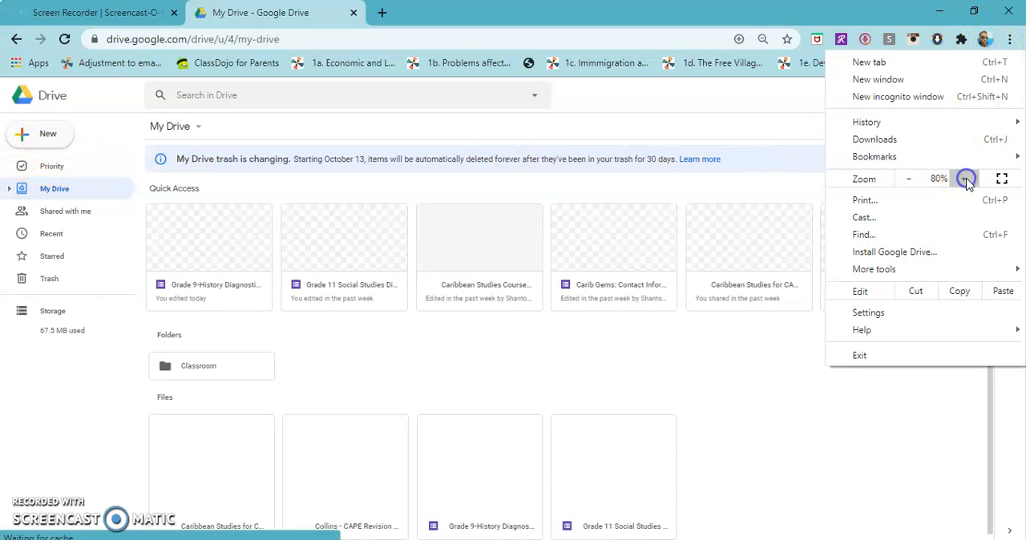
left_click(967, 178)
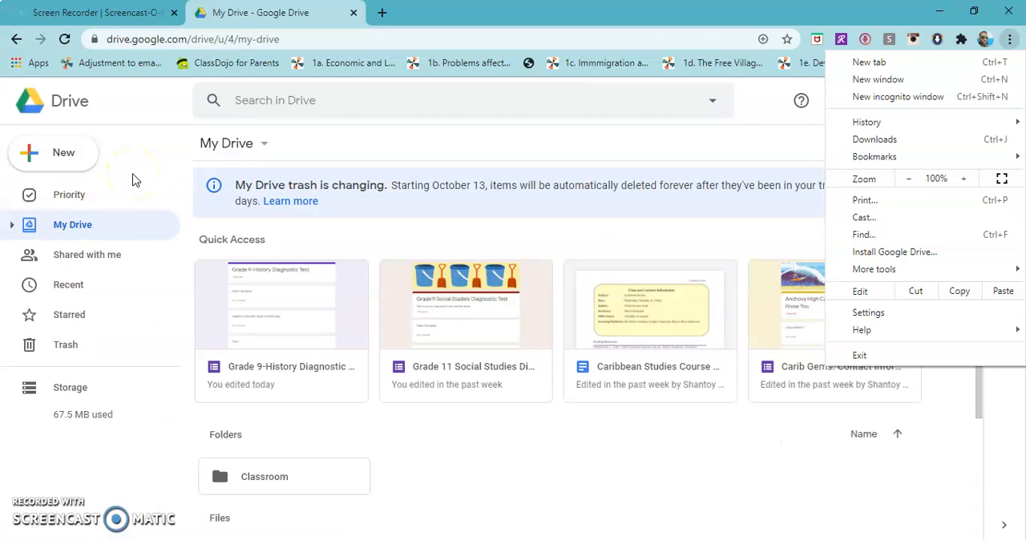
Create a new Google Form in Drive from the Blank Quiz template
left_click(74, 160)
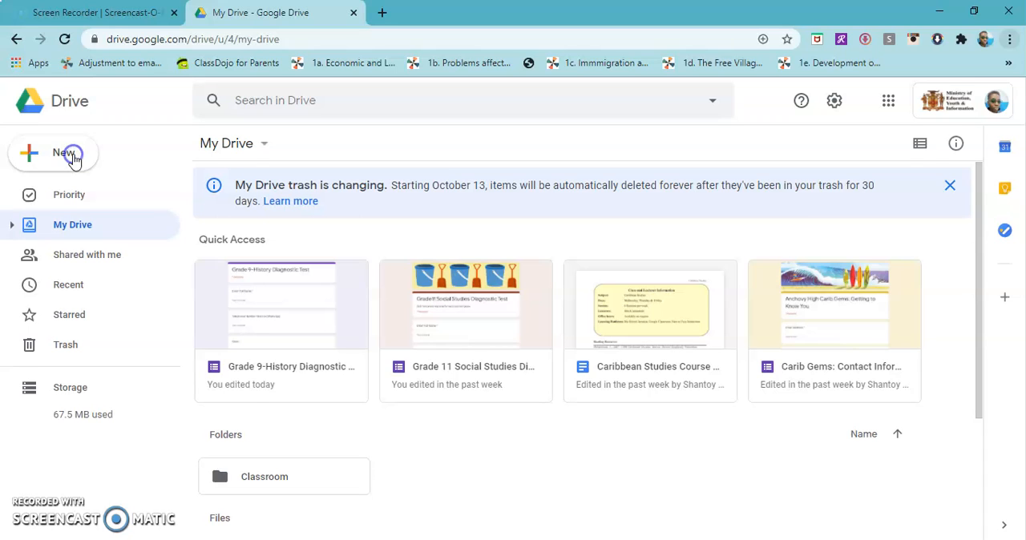
left_click(74, 160)
left_click(74, 159)
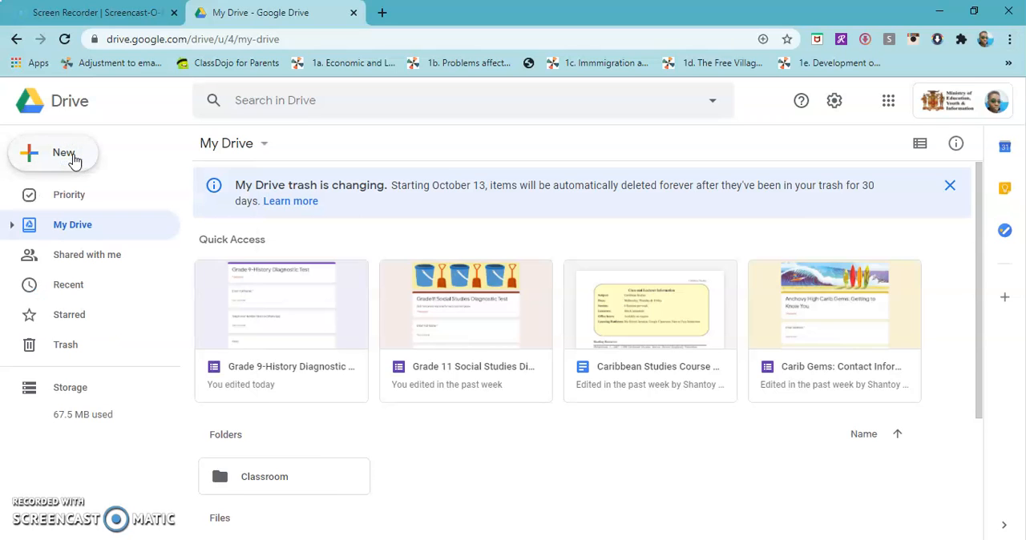
left_click(74, 159)
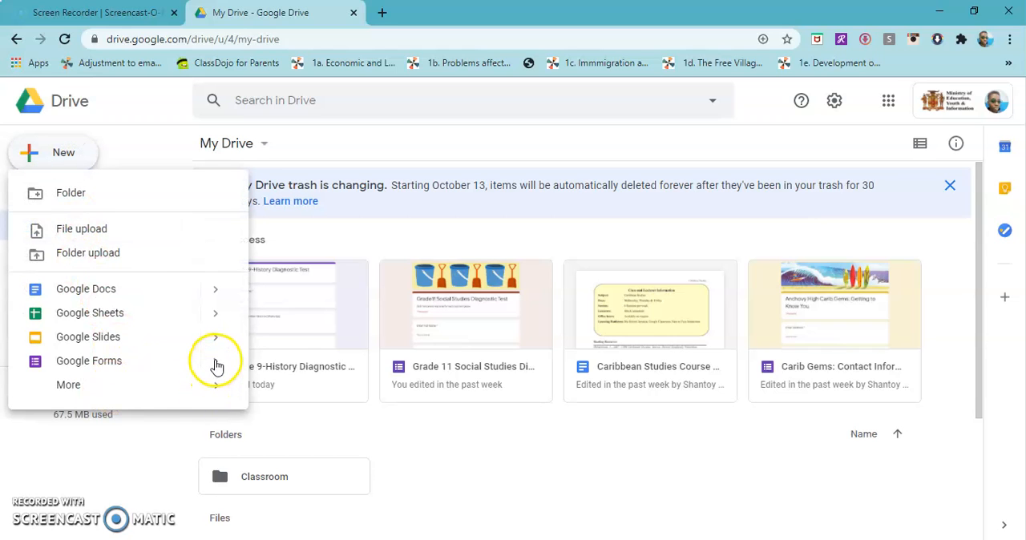
left_click(215, 365)
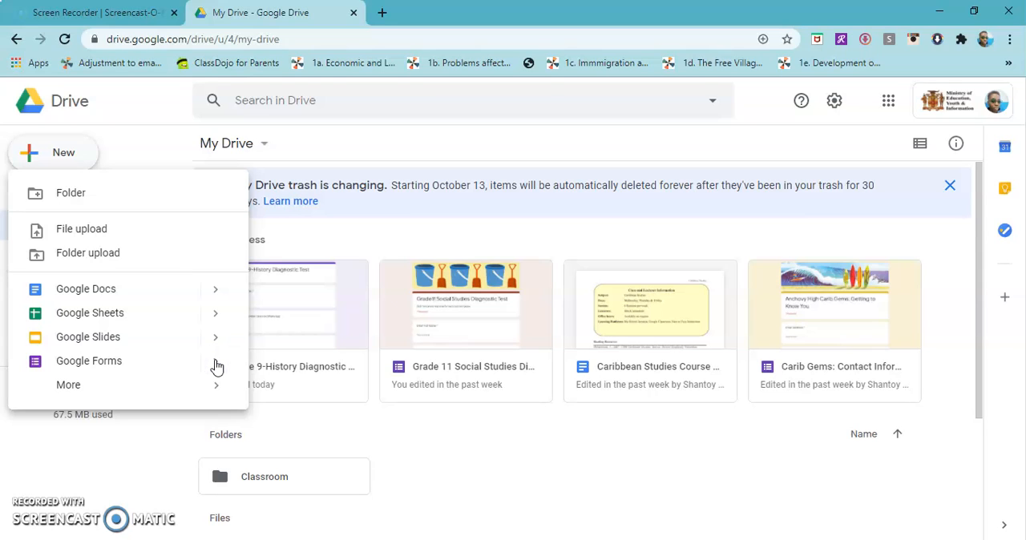
left_click(215, 363)
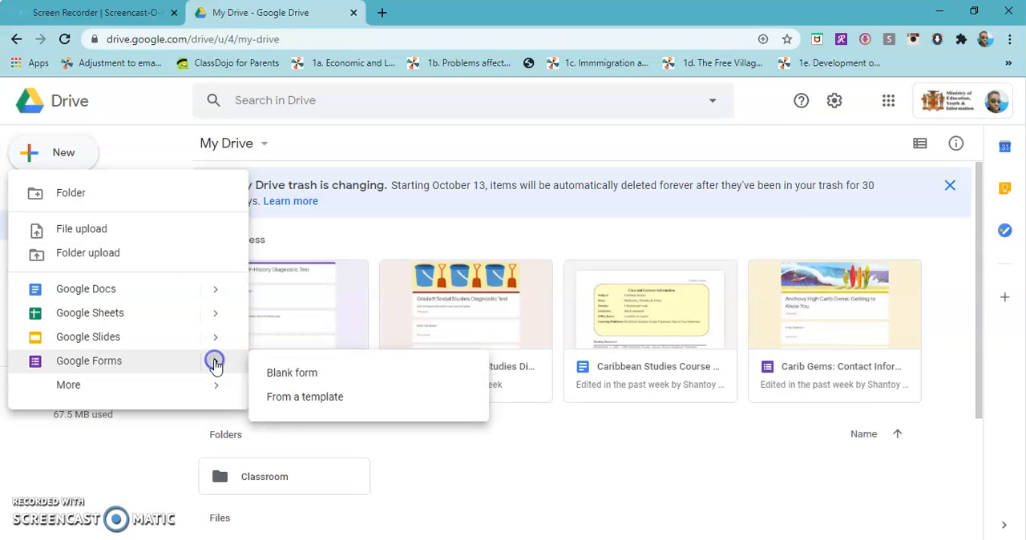
left_click(304, 397)
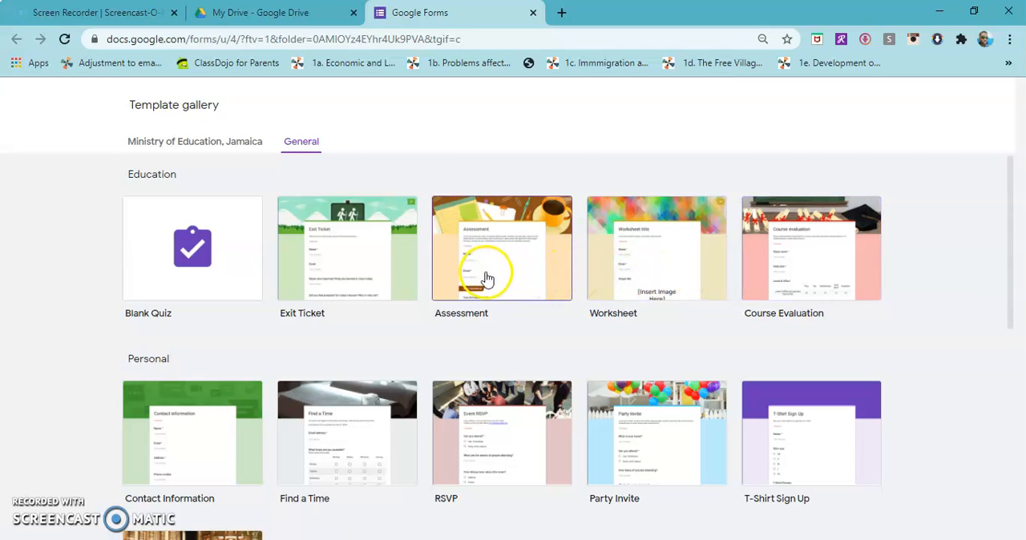
left_click(166, 258)
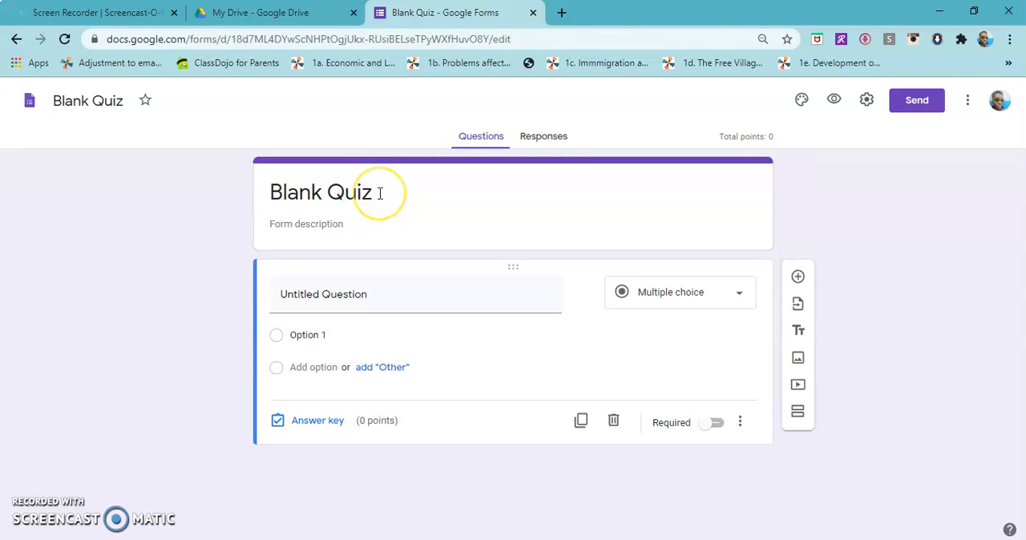
Replace the form's heading with "Grade 9 History Diagnostic Test"
left_click(270, 200)
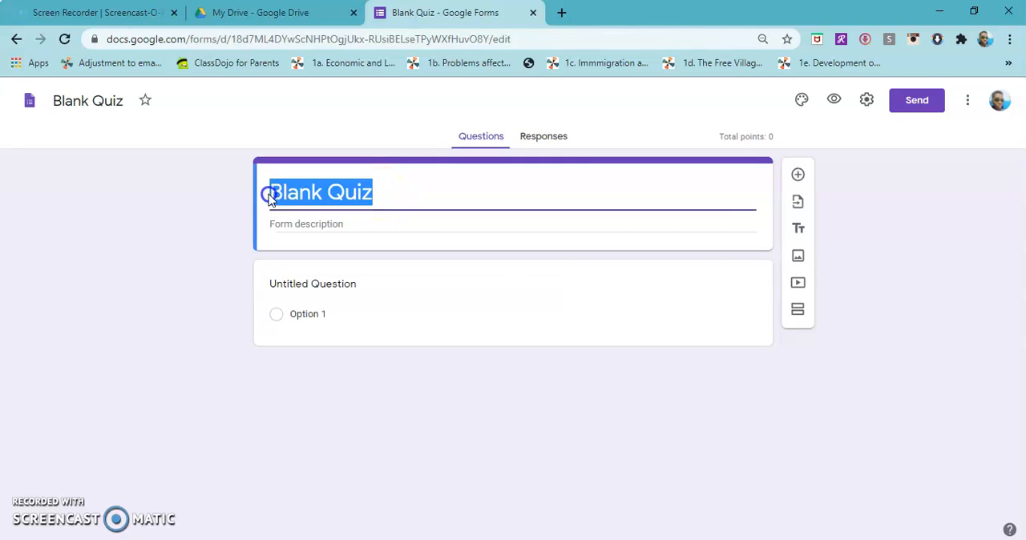
type("Grade")
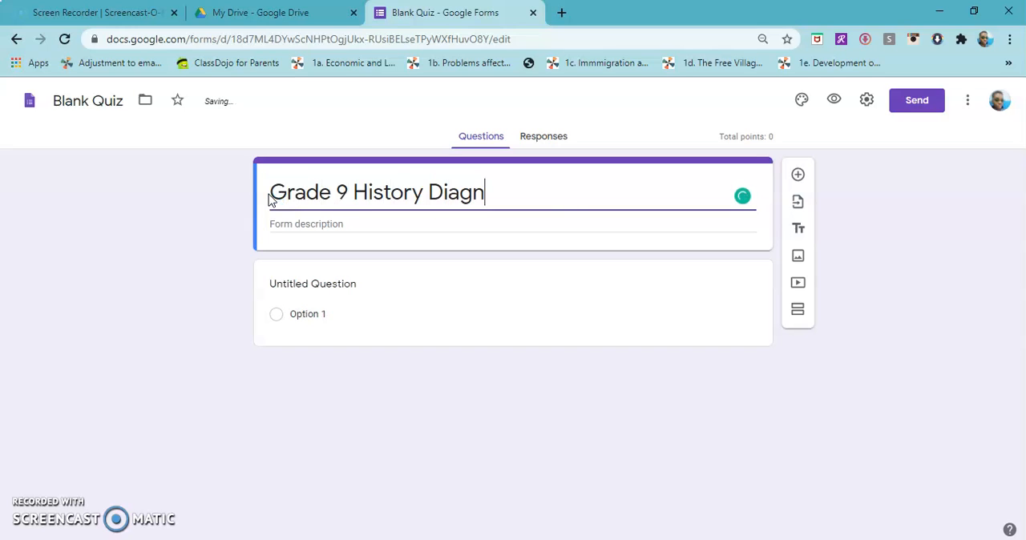
type("9 History Diagnostic Test")
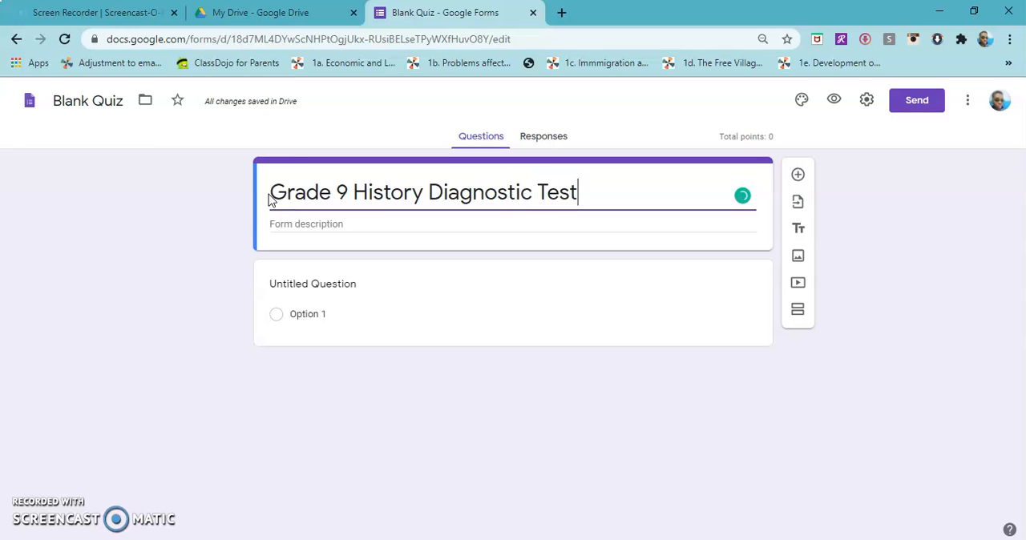
Rename the form file as "Grade 9 History Diagnostic Test"
left_click(94, 102)
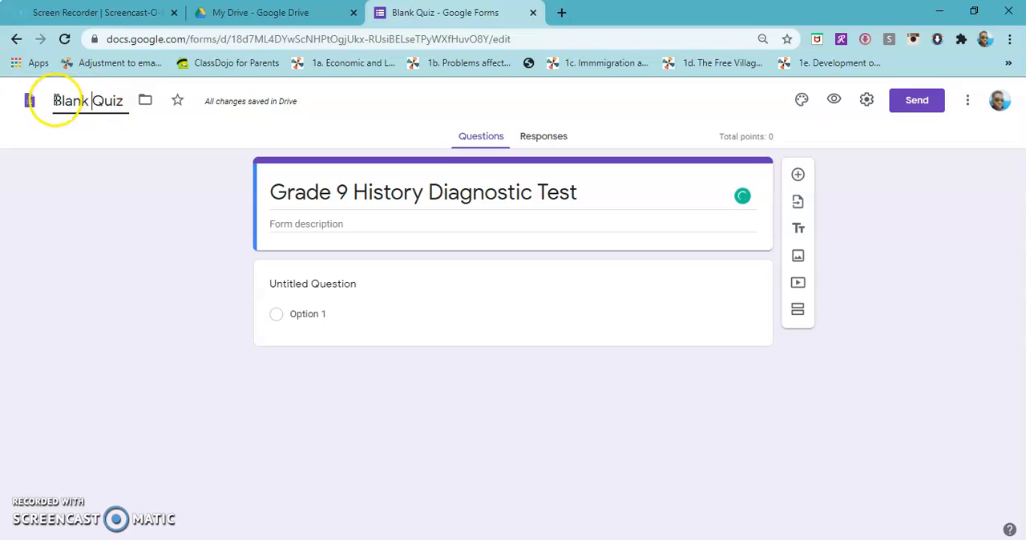
left_click_drag(51, 102, 122, 101)
type("G")
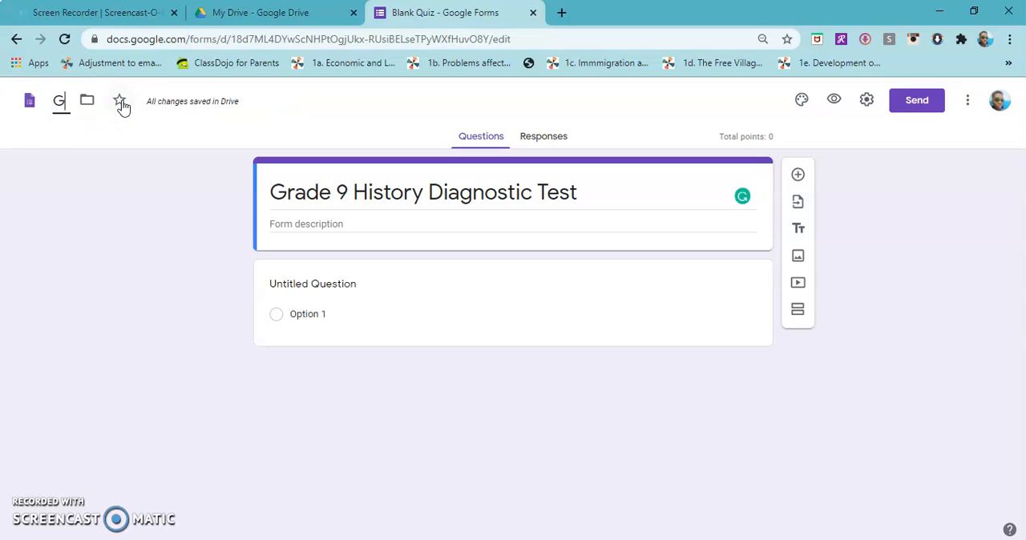
type("rade 9")
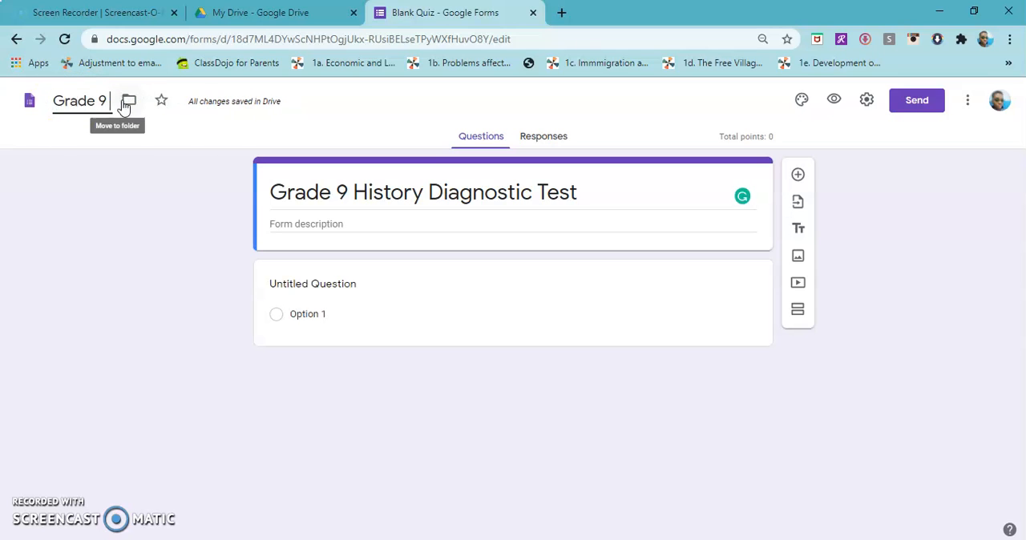
type(" History D")
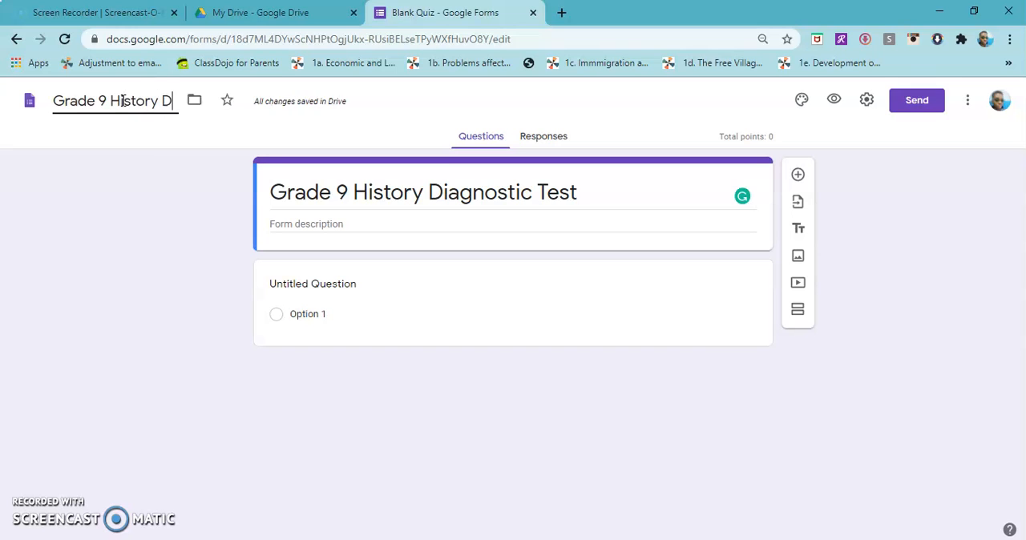
type("iagnosti")
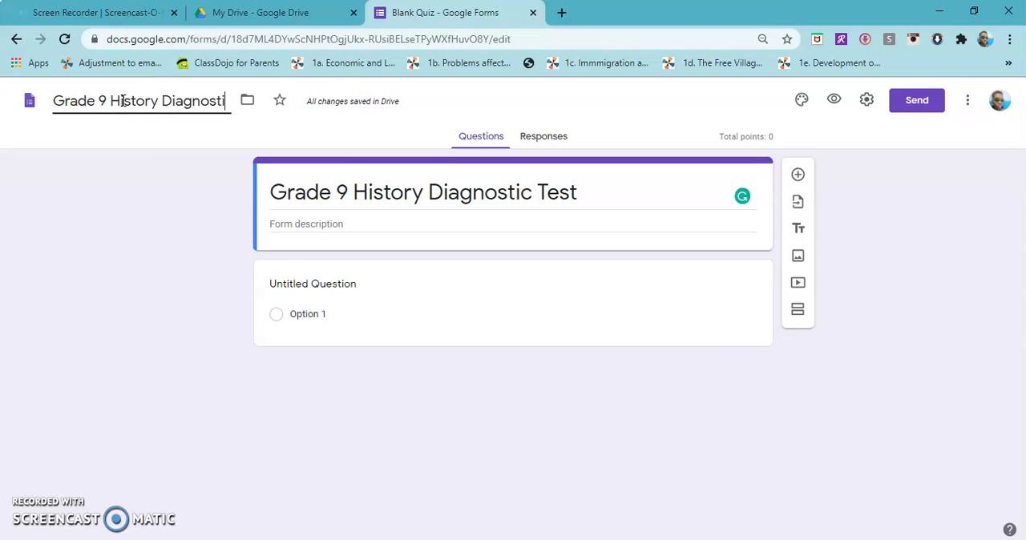
type("c Test")
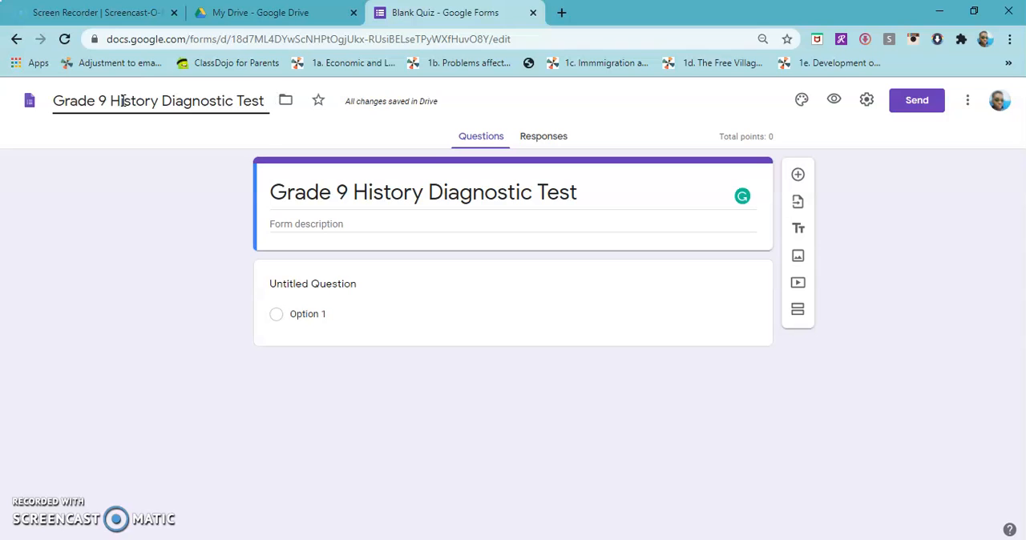
left_click(570, 225)
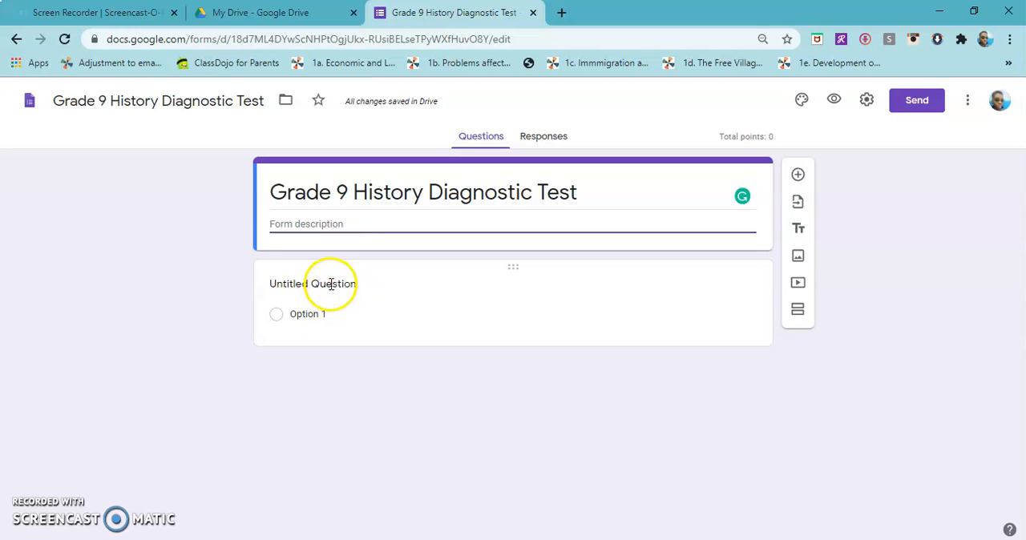
Turn the untitled question into a required short answer question titled "Name"
left_click(332, 285)
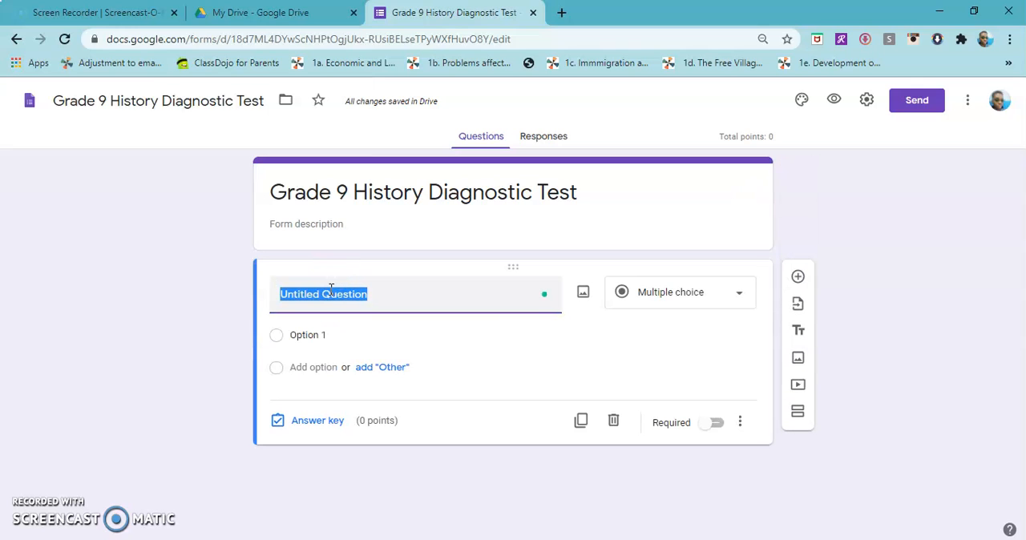
type("Na")
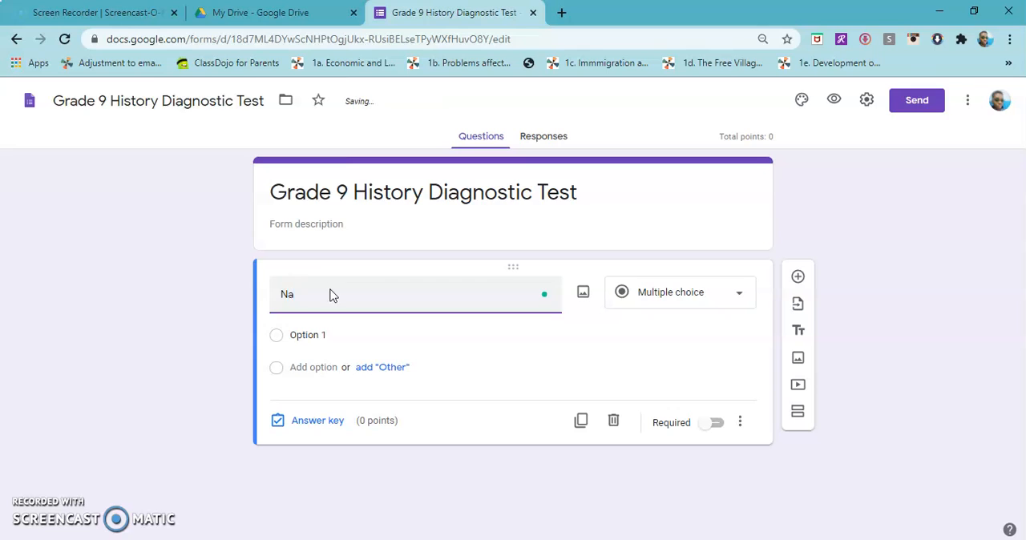
left_click(737, 298)
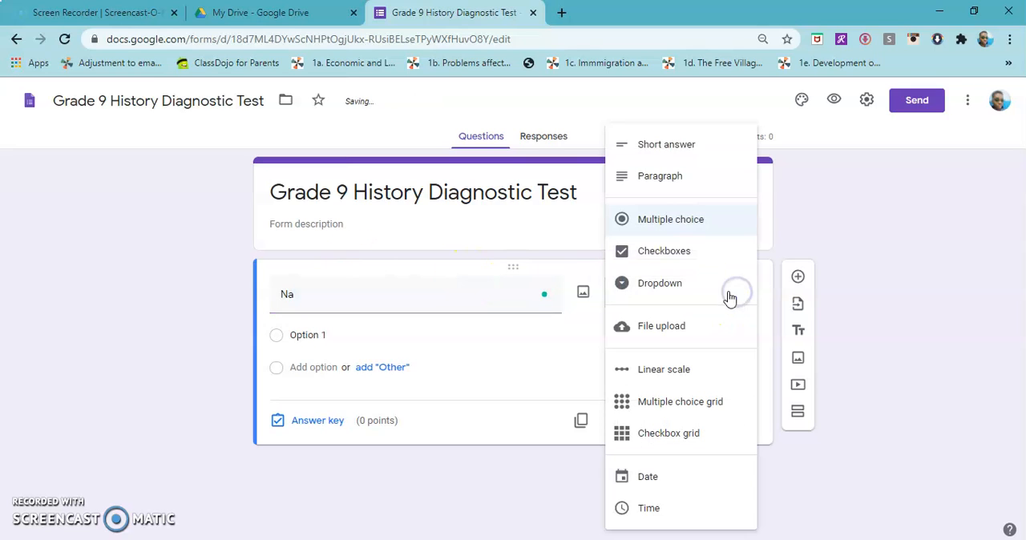
left_click(667, 143)
double_click(401, 294)
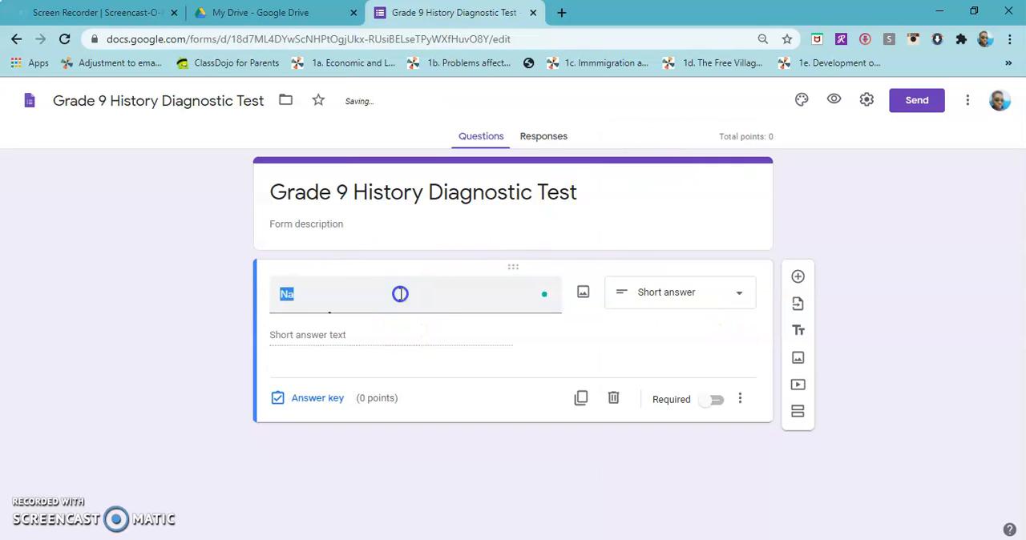
left_click(400, 295)
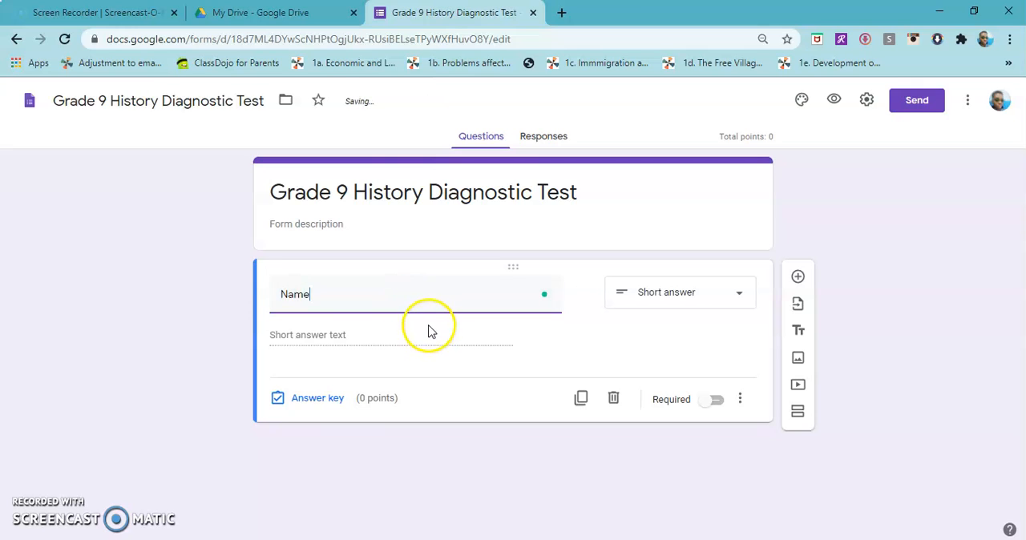
left_click(720, 401)
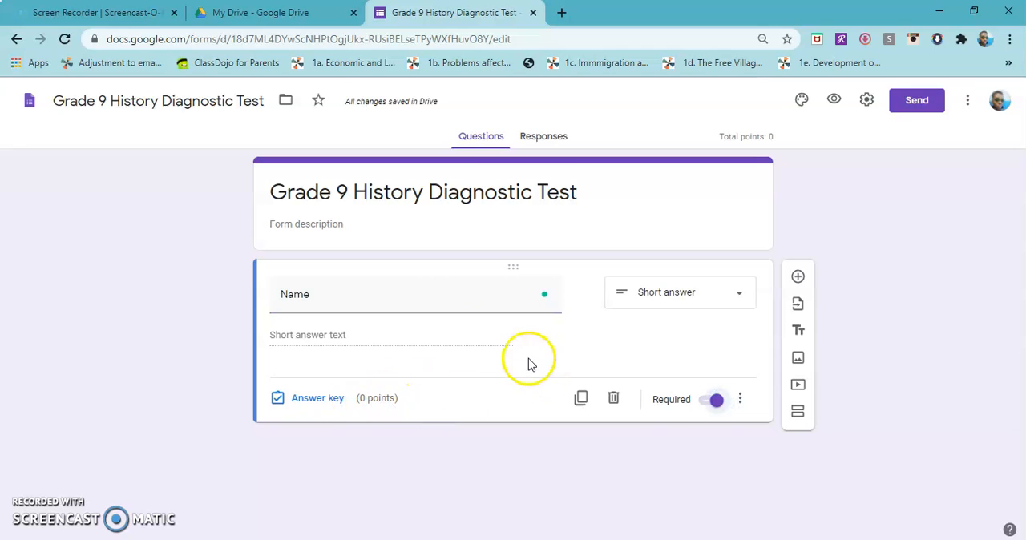
Add a short answer question reading "Telephone Numbe/s -State which one is on Whatsapp" below the Name question
left_click(801, 276)
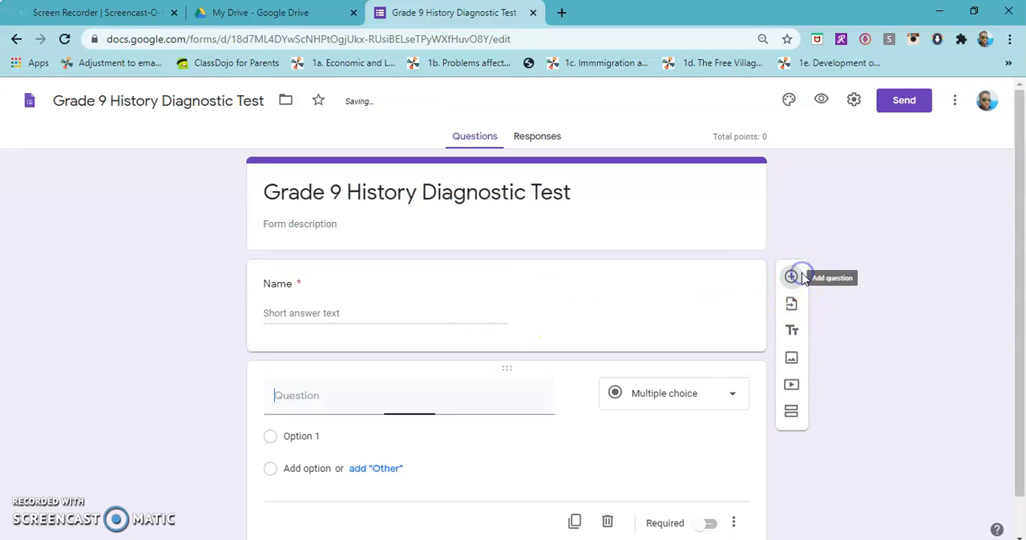
left_click(348, 353)
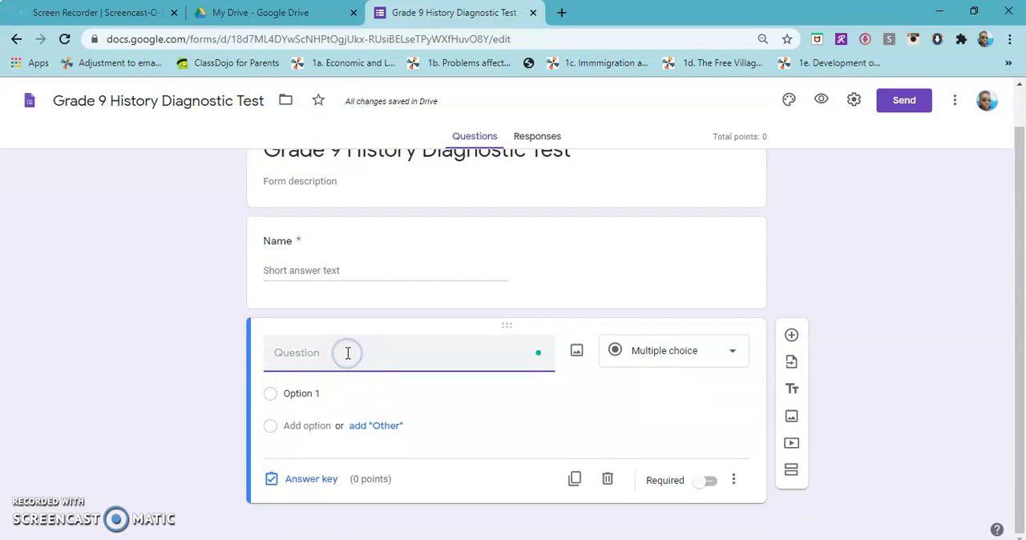
type("Telephone Nu")
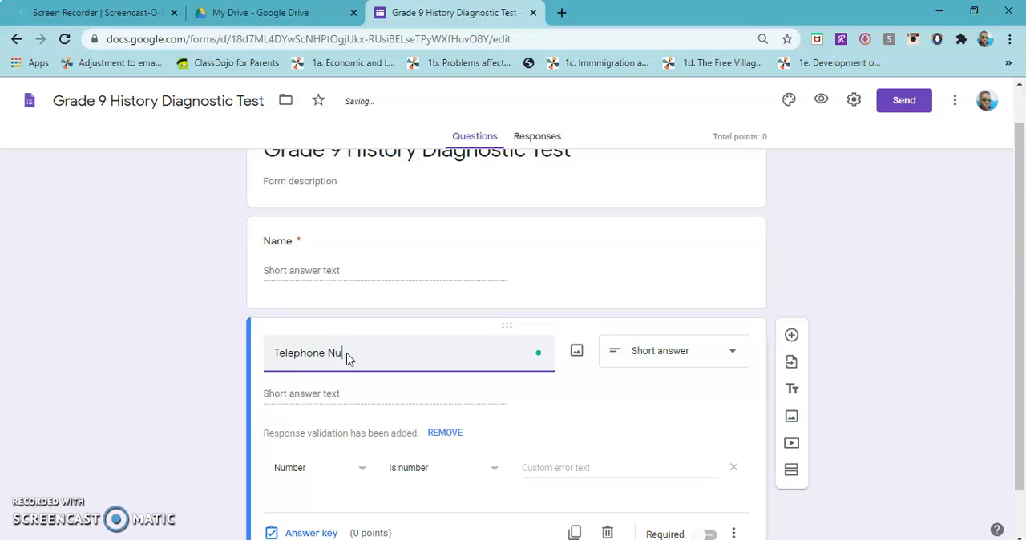
type("mbe/s -State which one")
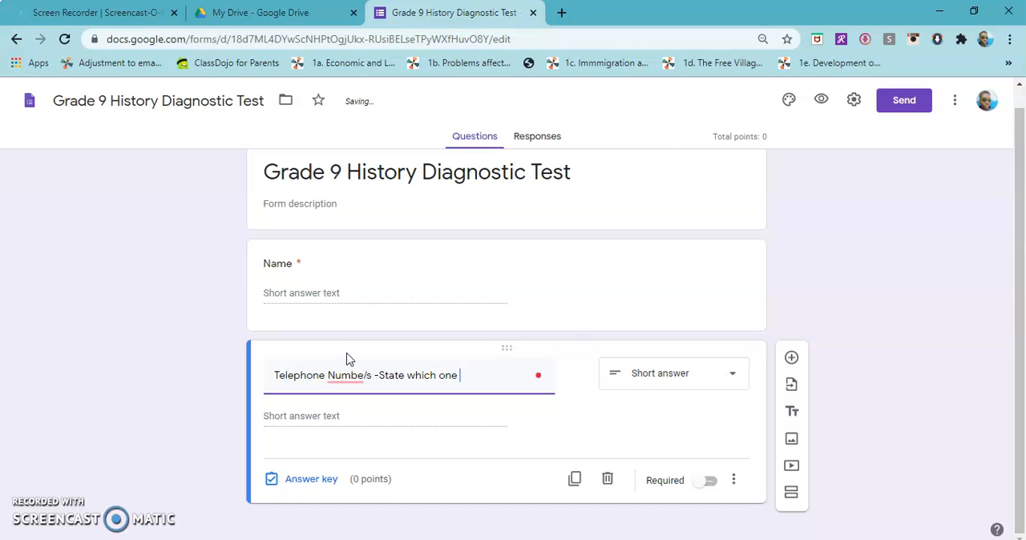
type("n Whatsapp")
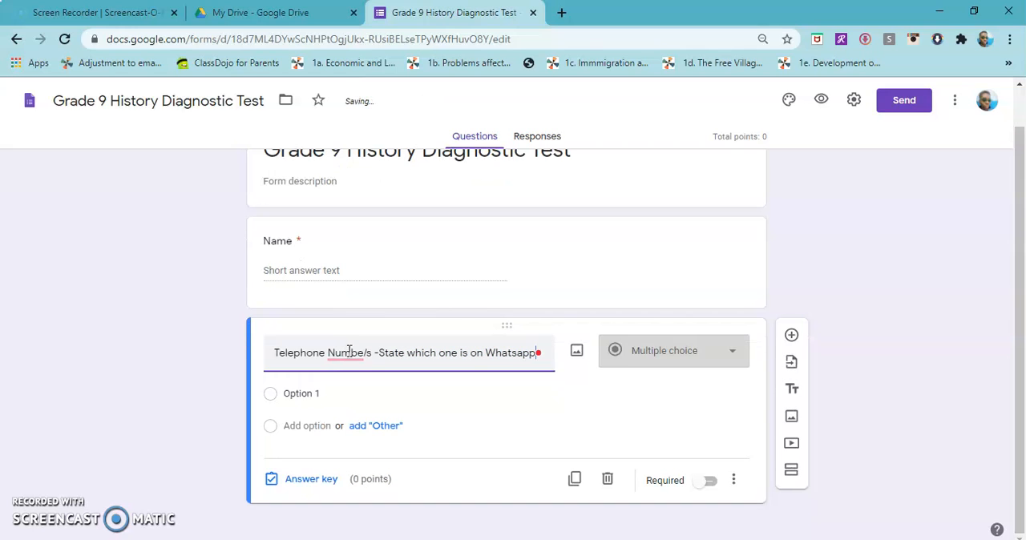
left_click(616, 354)
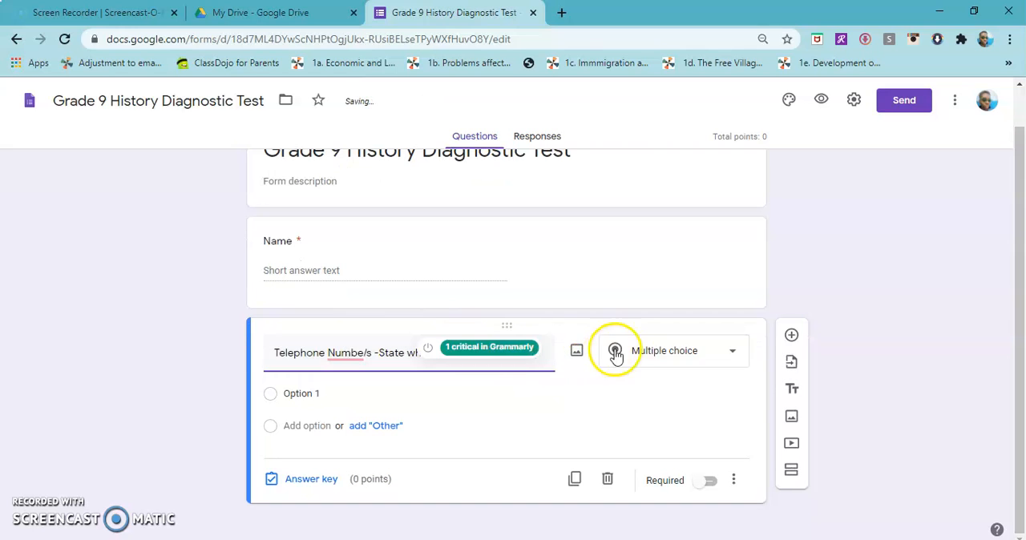
left_click(671, 144)
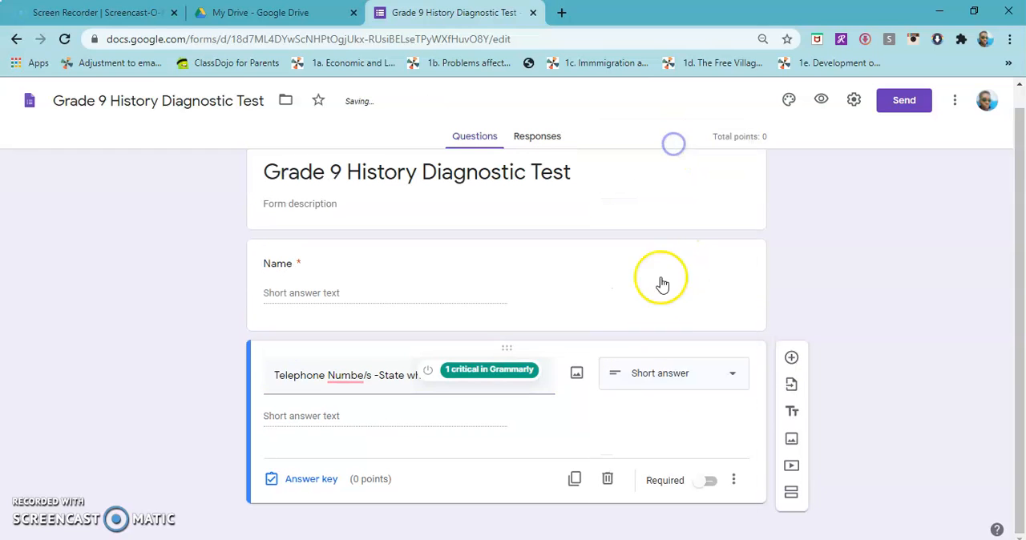
Add a question titled "Class" below the telephone question and set its answer type to Checkboxes
left_click(791, 357)
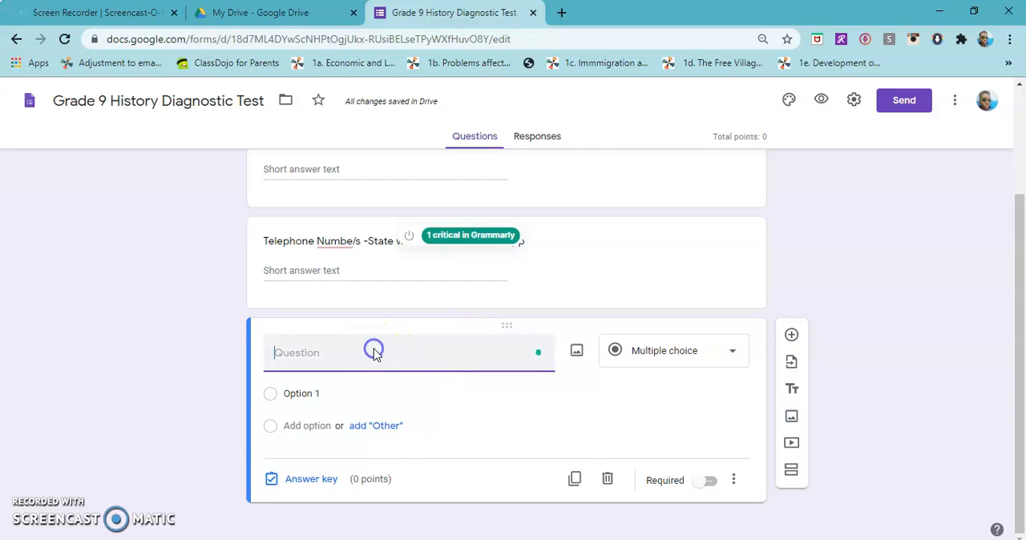
type("Class")
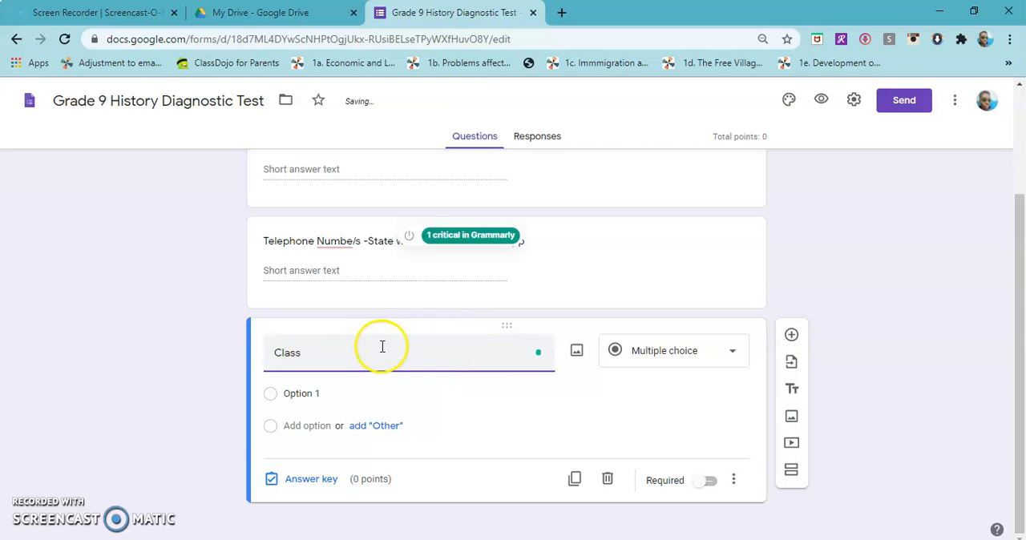
left_click(665, 353)
left_click(660, 149)
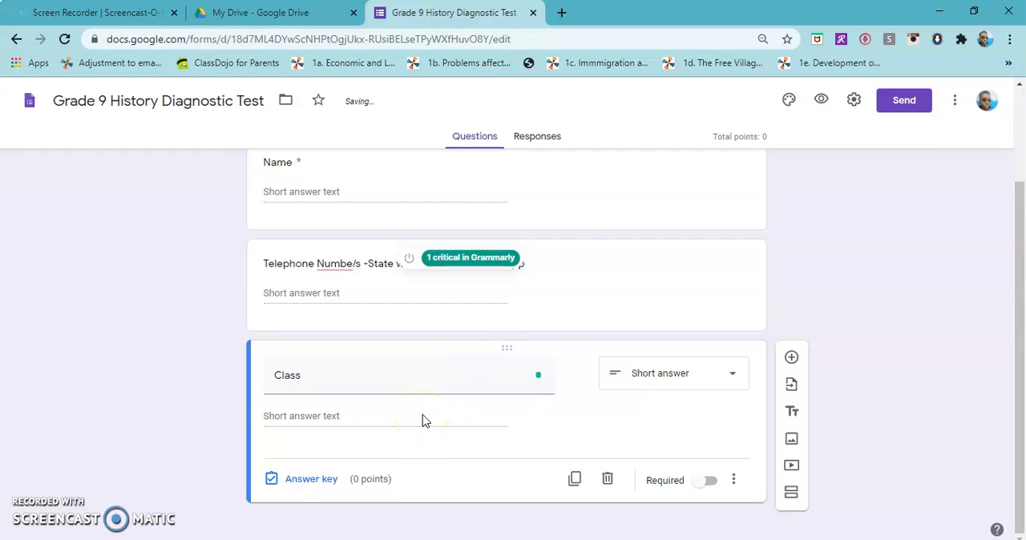
left_click(710, 383)
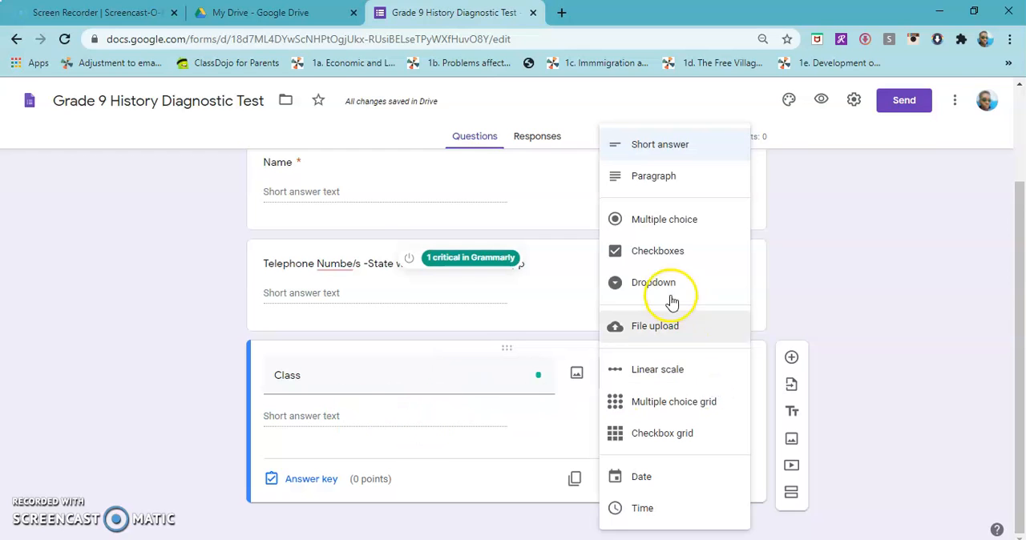
left_click(666, 255)
left_click(317, 418)
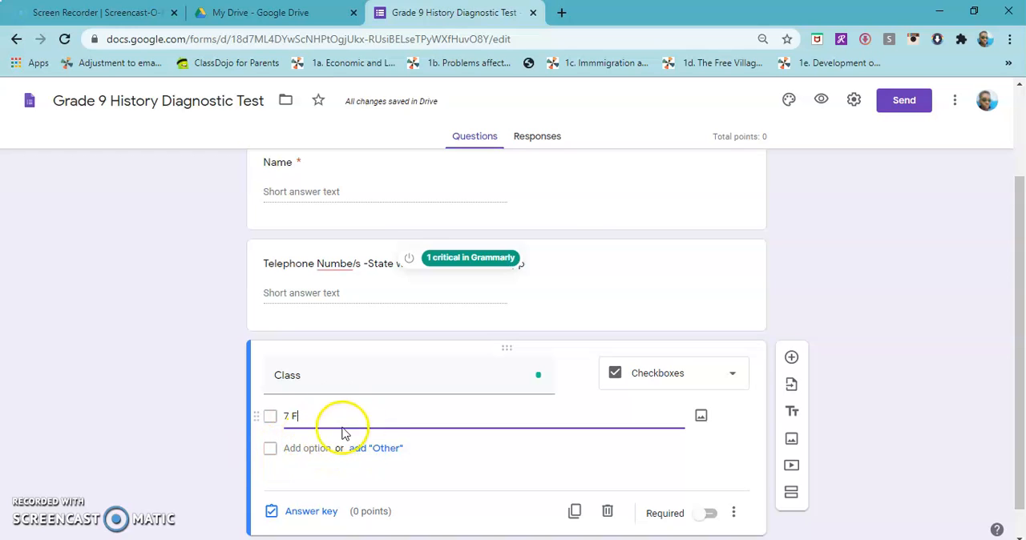
left_click_drag(303, 417, 279, 422)
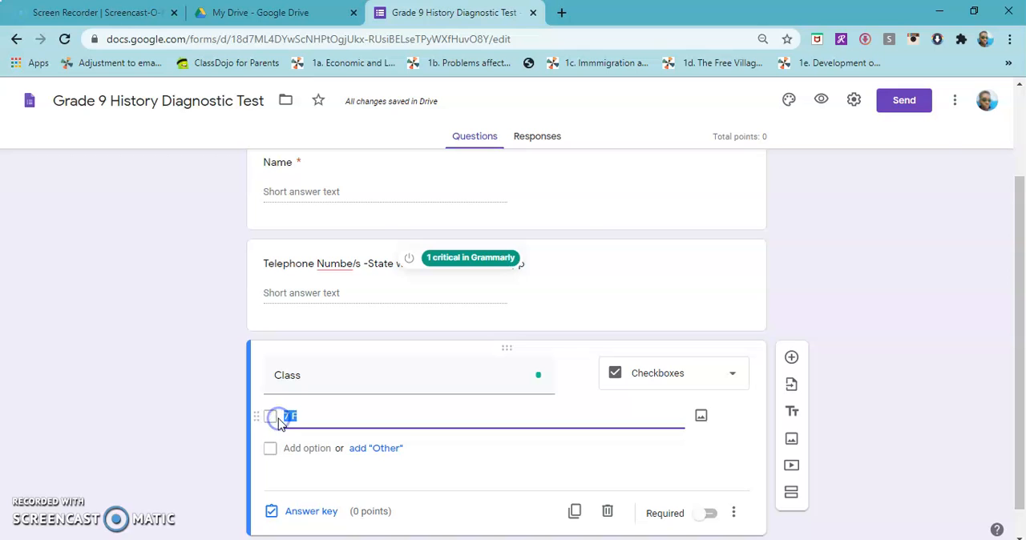
left_click(623, 380)
double_click(373, 377)
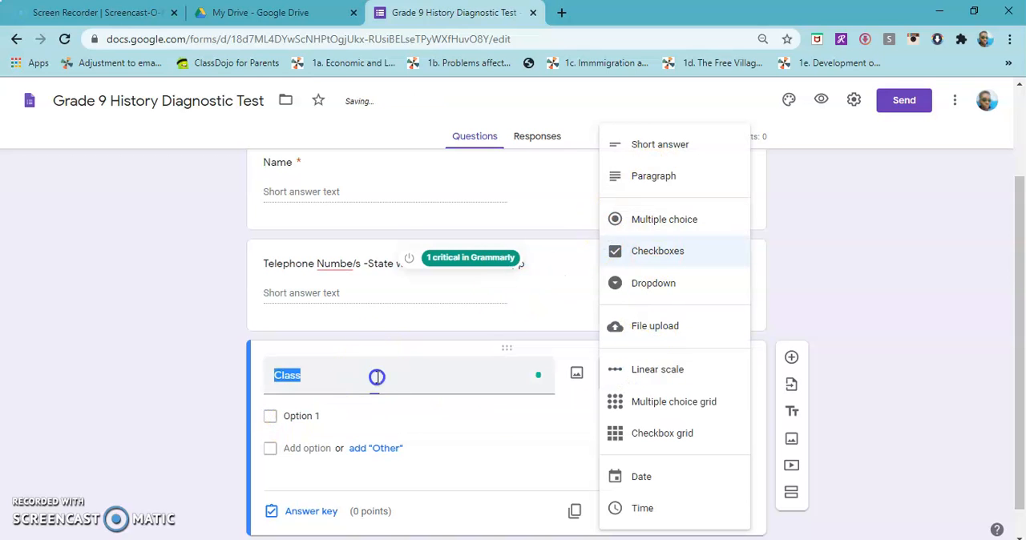
left_click(663, 382)
left_click(662, 258)
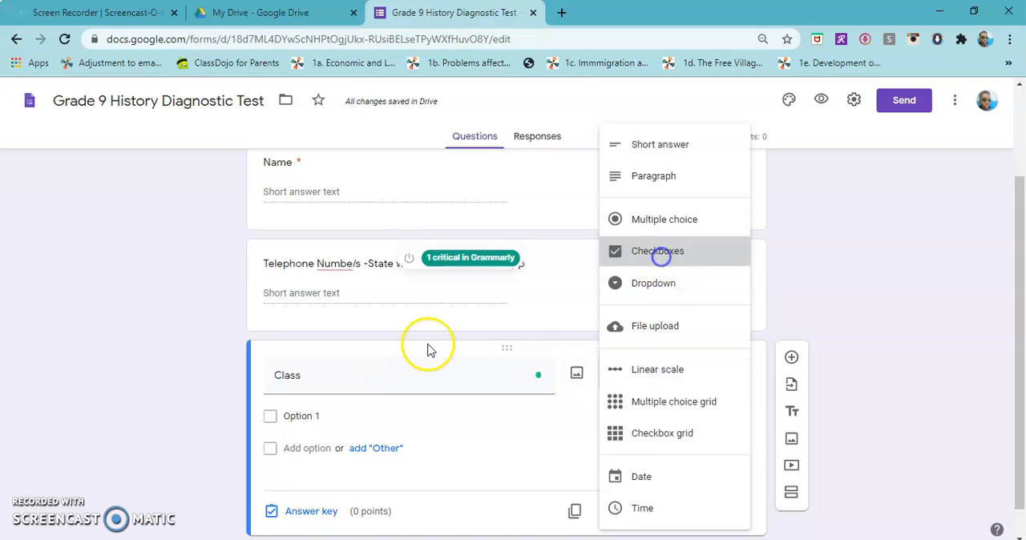
Give the Class question the options 9F, 9U and 9S, and make it required
left_click(327, 416)
type("9F")
left_click(321, 450)
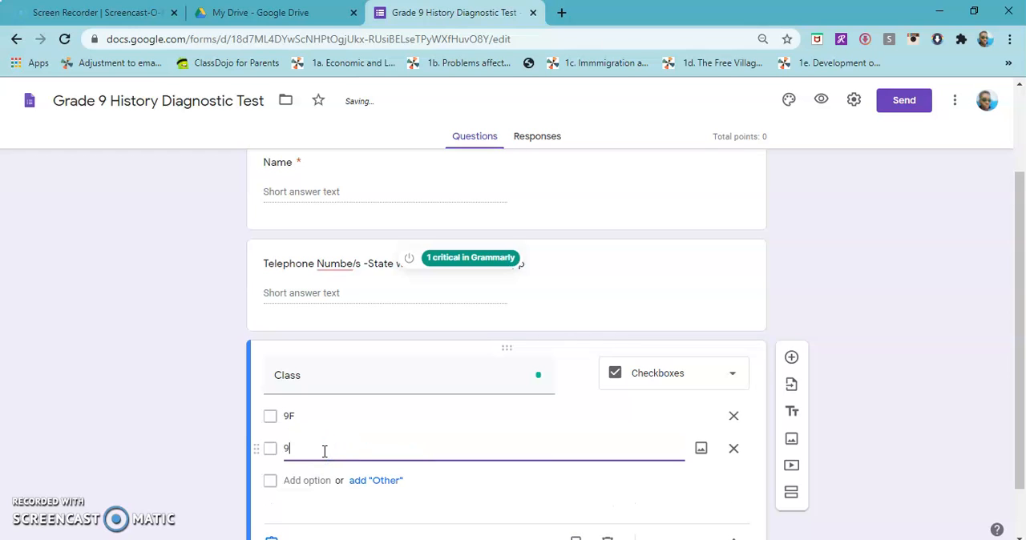
left_click(319, 479)
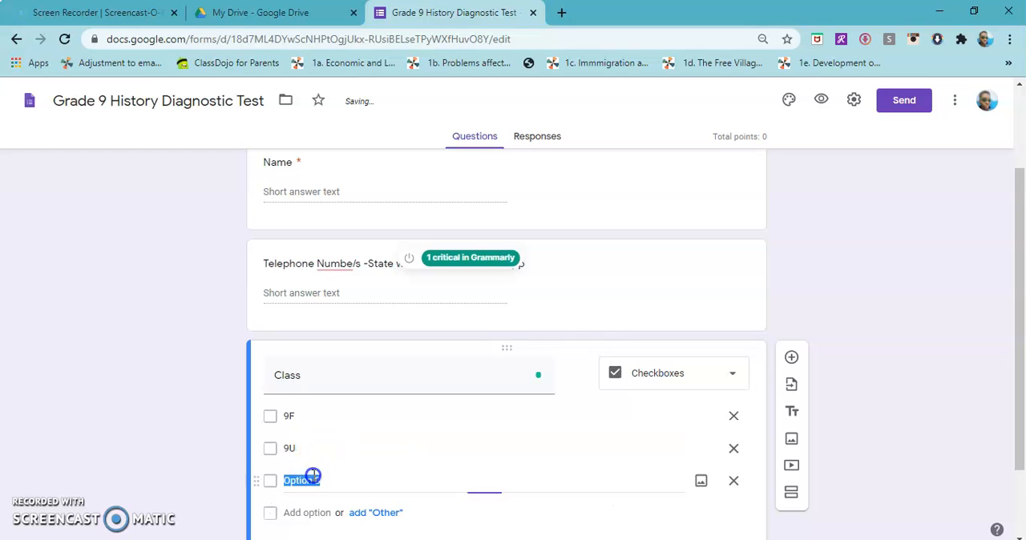
type("9S")
scroll(552, 499, "down", 1)
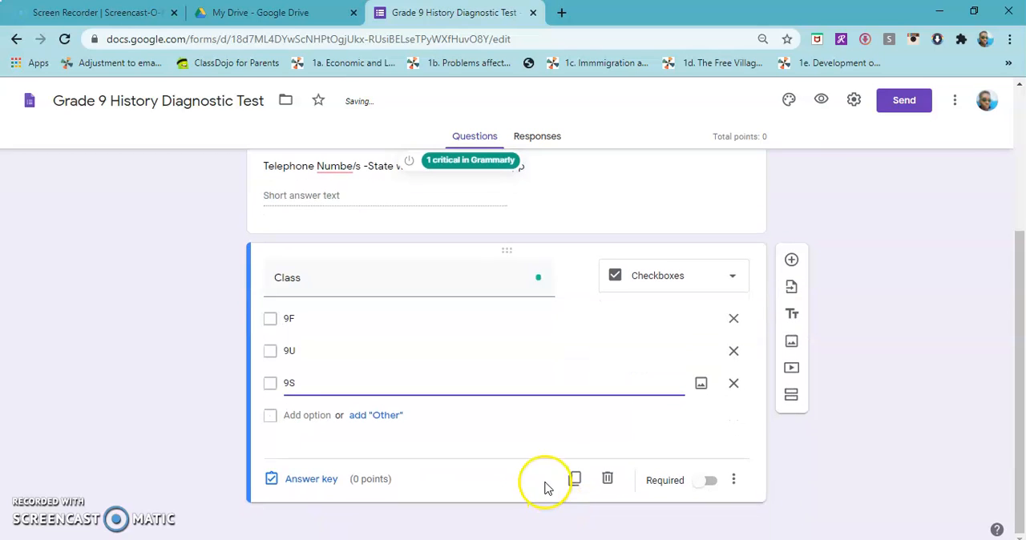
left_click(711, 480)
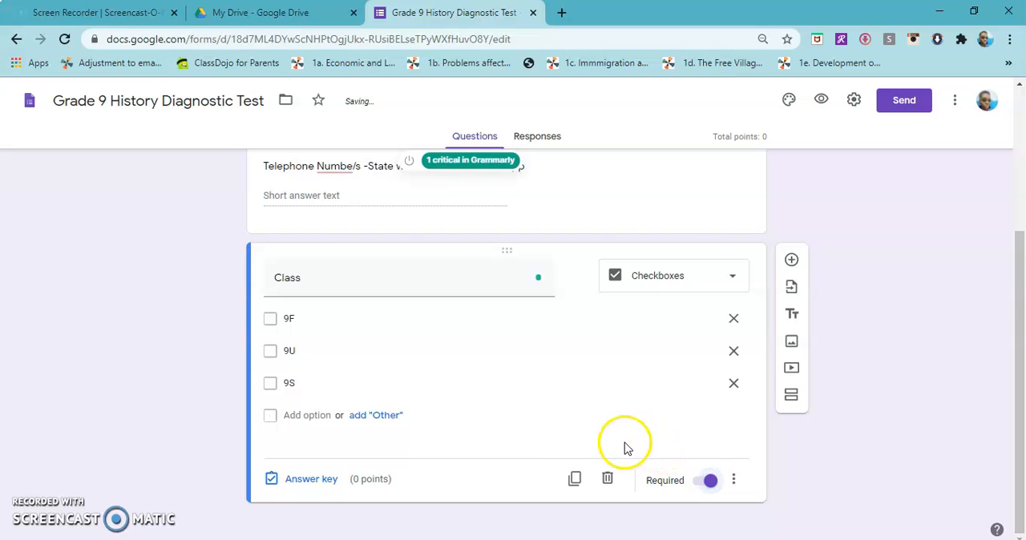
Correct the spelling in the telephone question so that it begins with "Telephone Number/s"
scroll(591, 435, "up", 2)
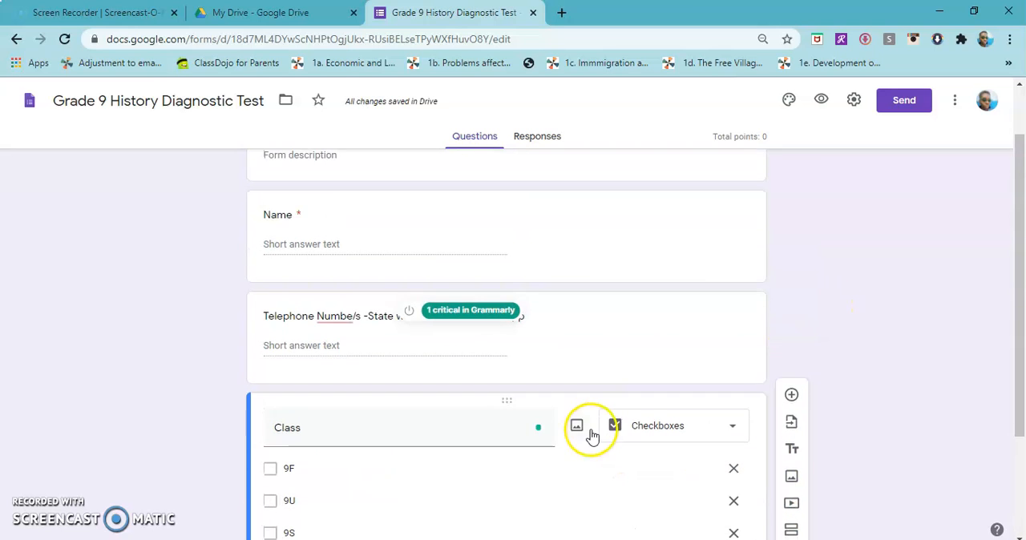
scroll(591, 435, "up", 1)
scroll(589, 313, "down", 2)
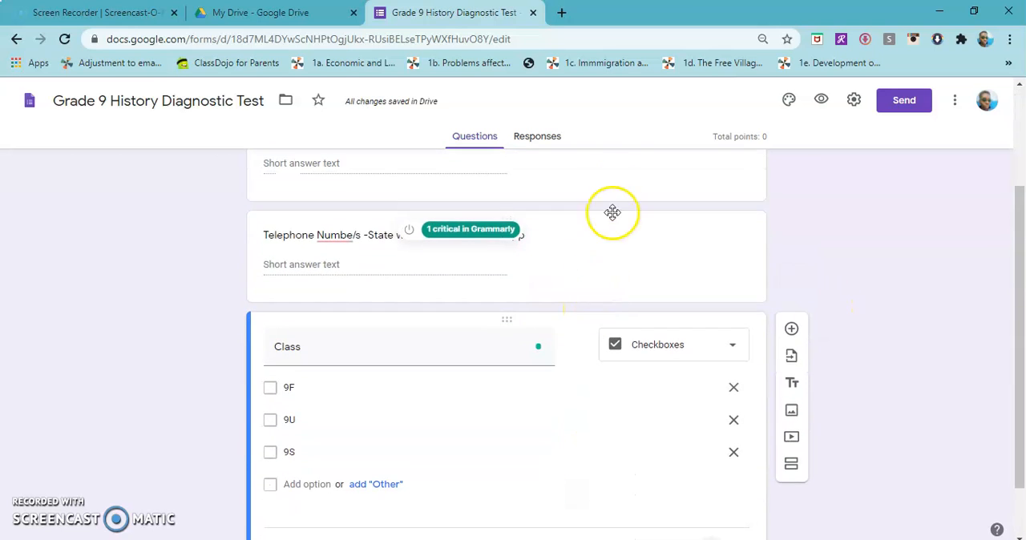
scroll(601, 268, "down", 1)
scroll(607, 218, "up", 2)
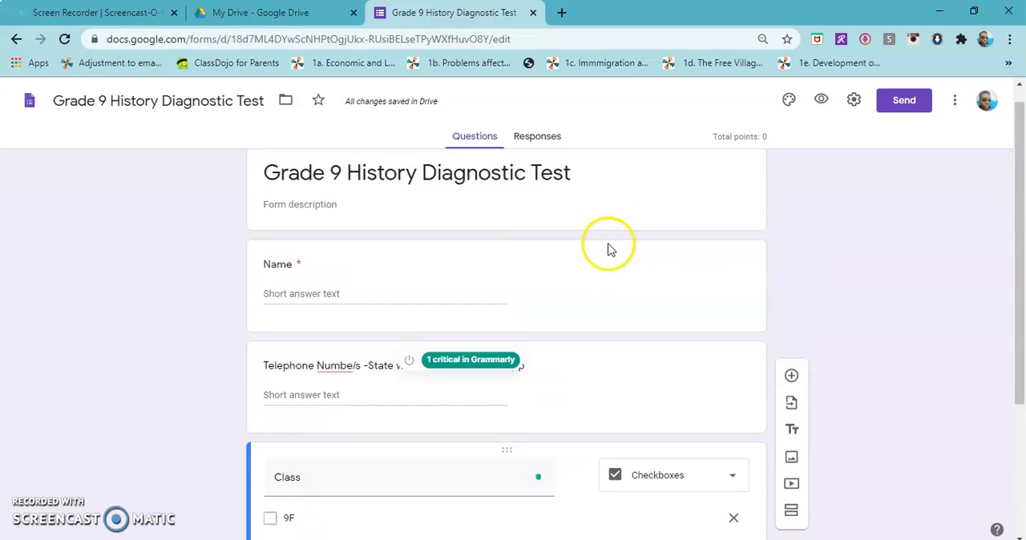
scroll(607, 246, "down", 2)
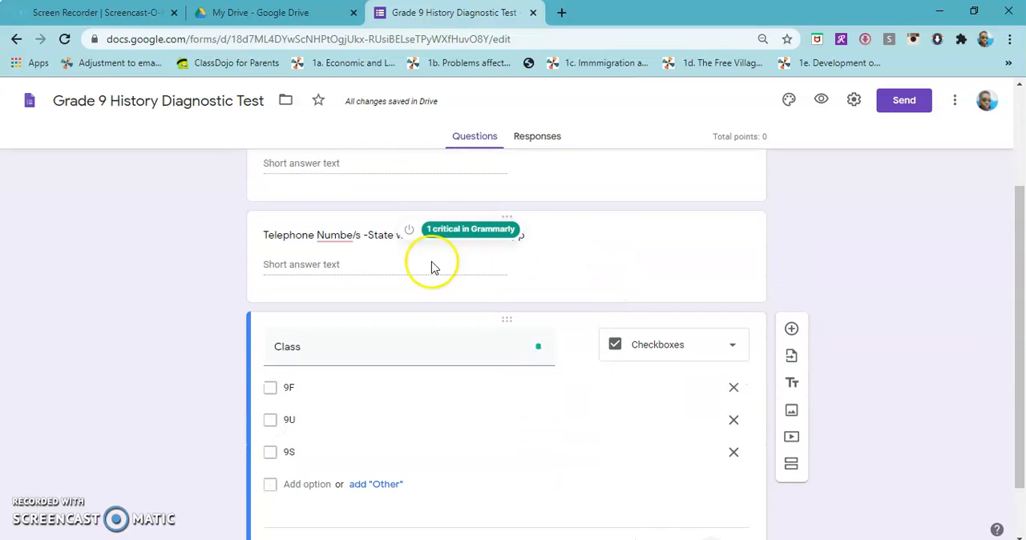
left_click(347, 235)
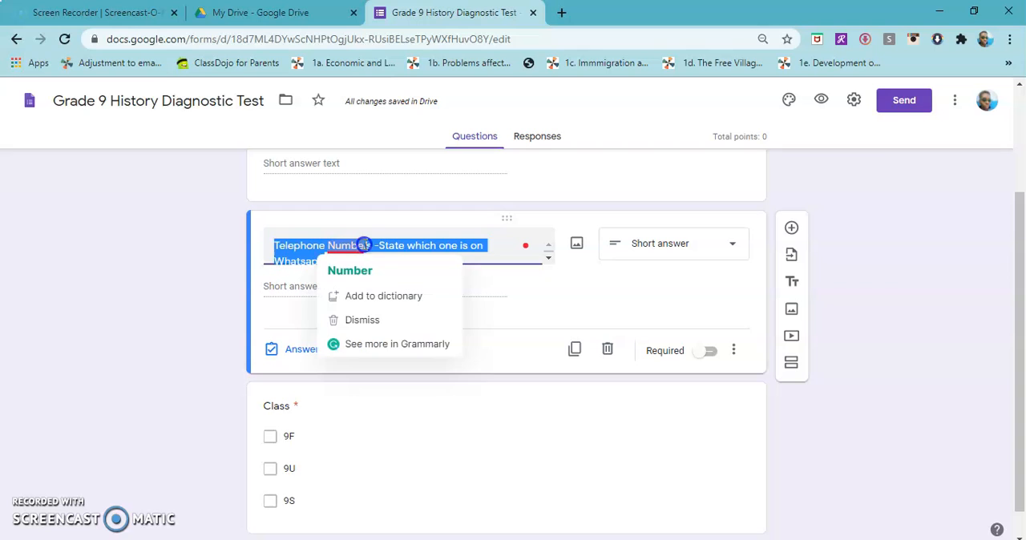
left_click(364, 245)
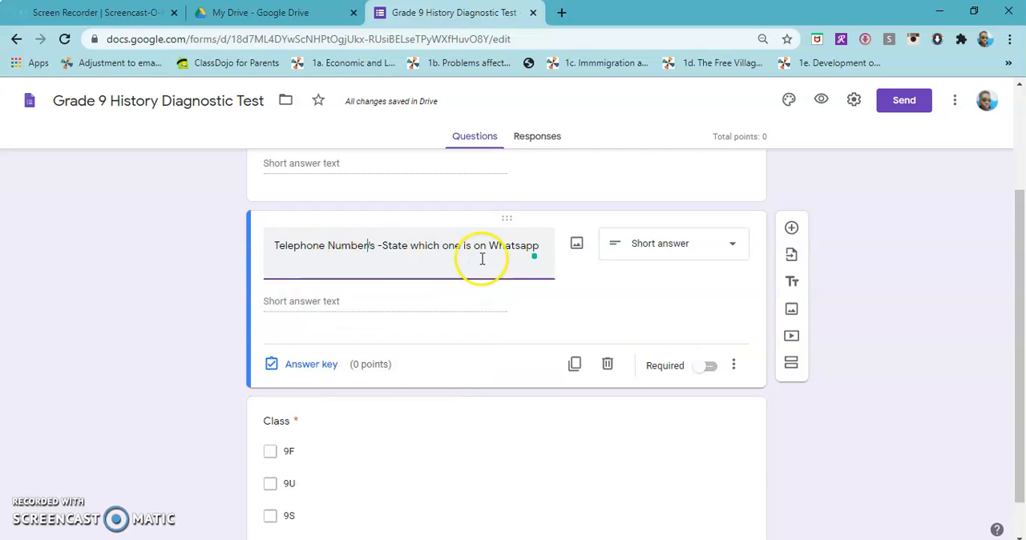
Add a new section after the Class question
scroll(873, 396, "down", 2)
left_click(726, 417)
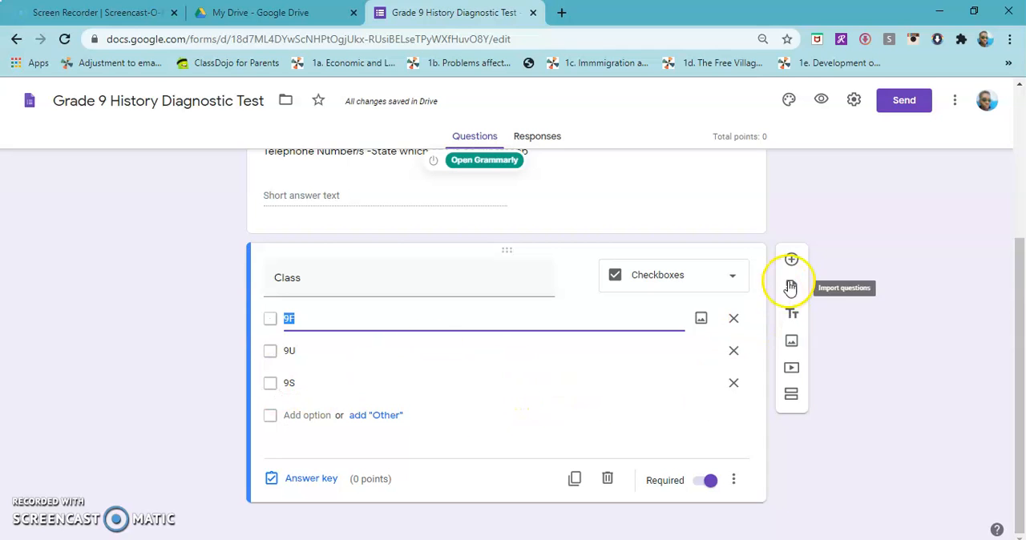
left_click(792, 397)
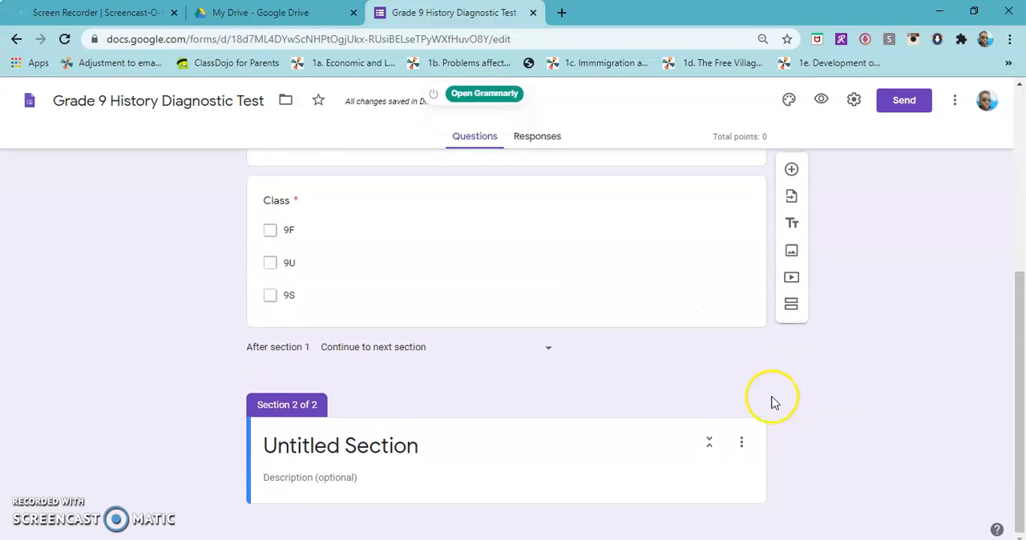
Title the second section "Click the Correct Answer for Each Question"
scroll(772, 397, "up", 4)
scroll(772, 396, "down", 3)
scroll(773, 396, "up", 4)
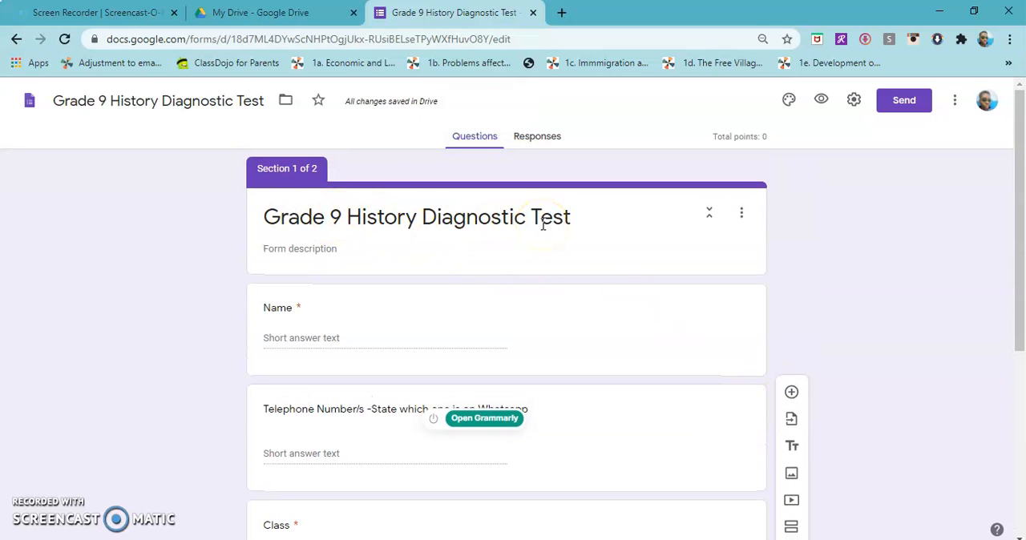
scroll(543, 227, "down", 4)
left_click(357, 441)
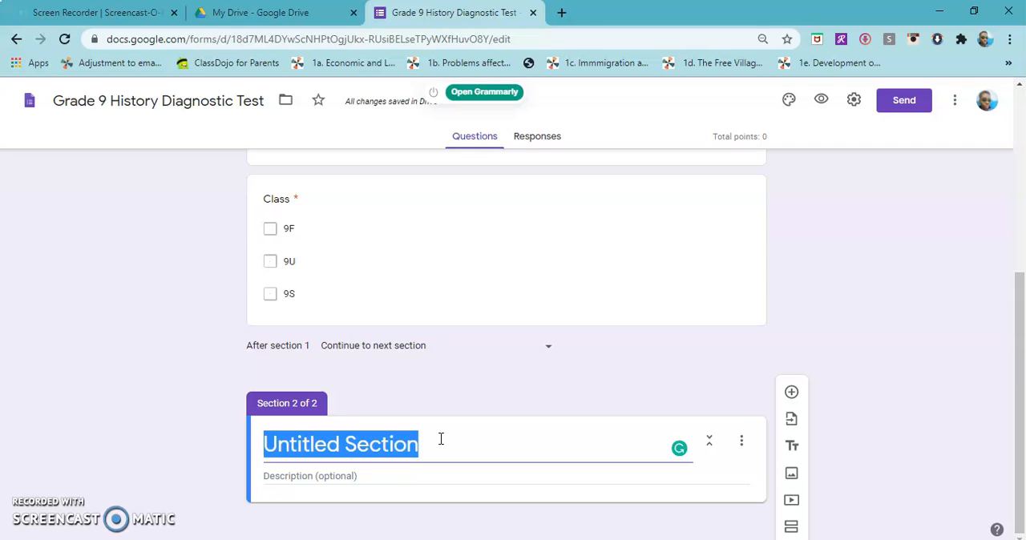
type("Click th")
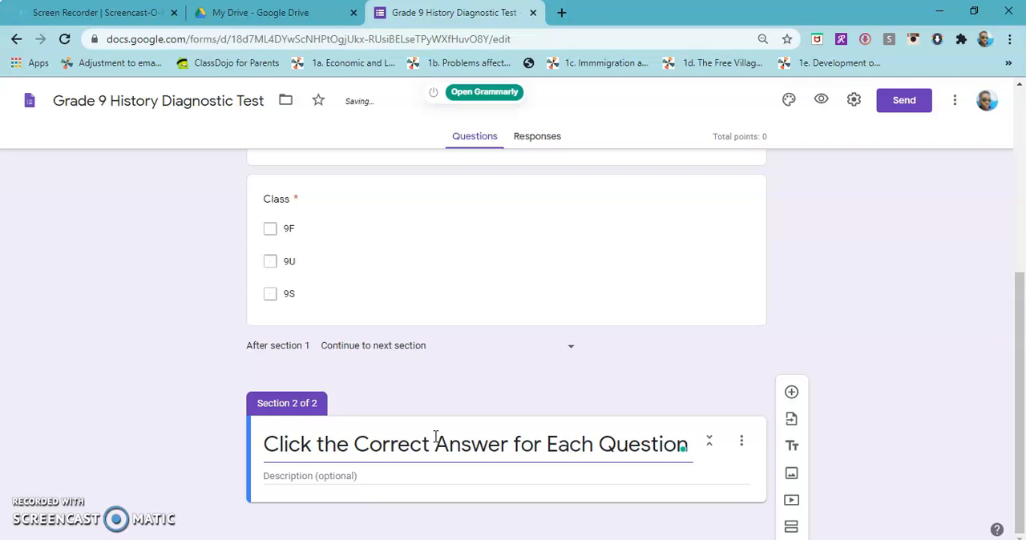
Add a blank multiple choice question to the second section
left_click(793, 394)
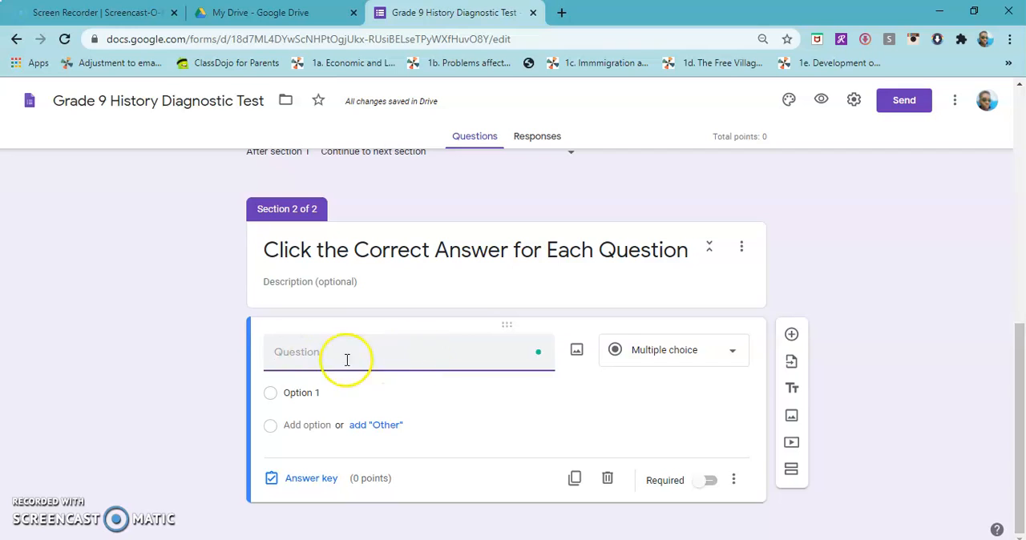
left_click(580, 352)
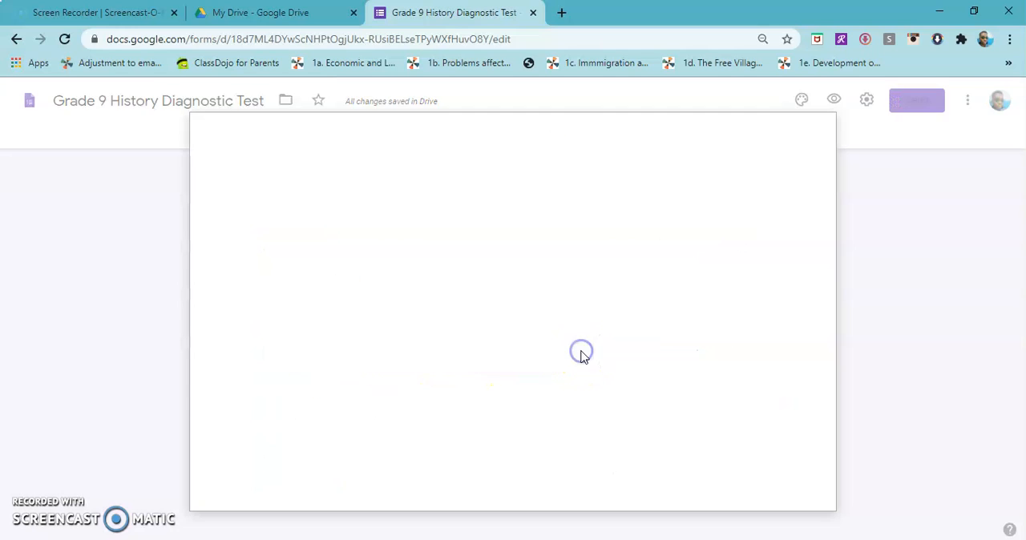
left_click(812, 143)
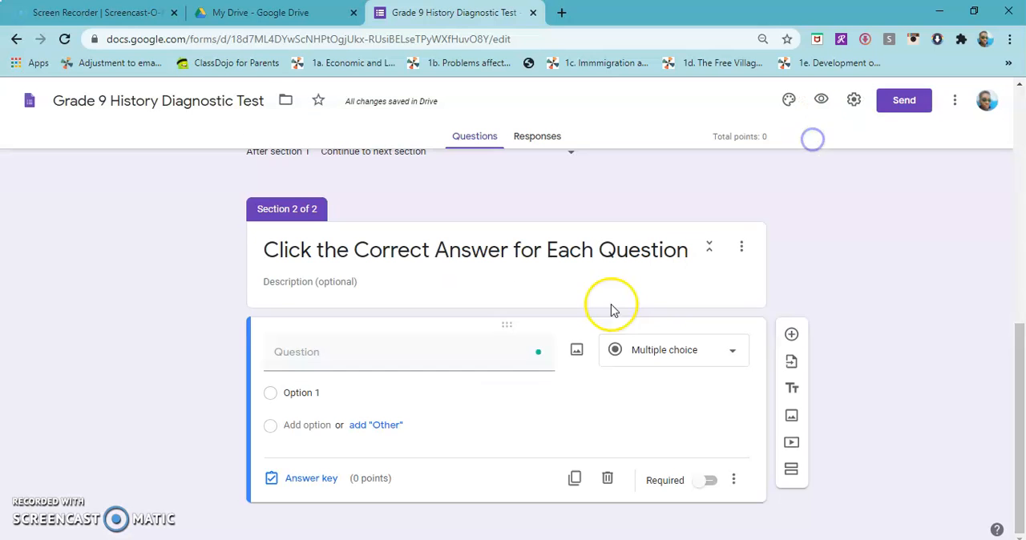
left_click(581, 357)
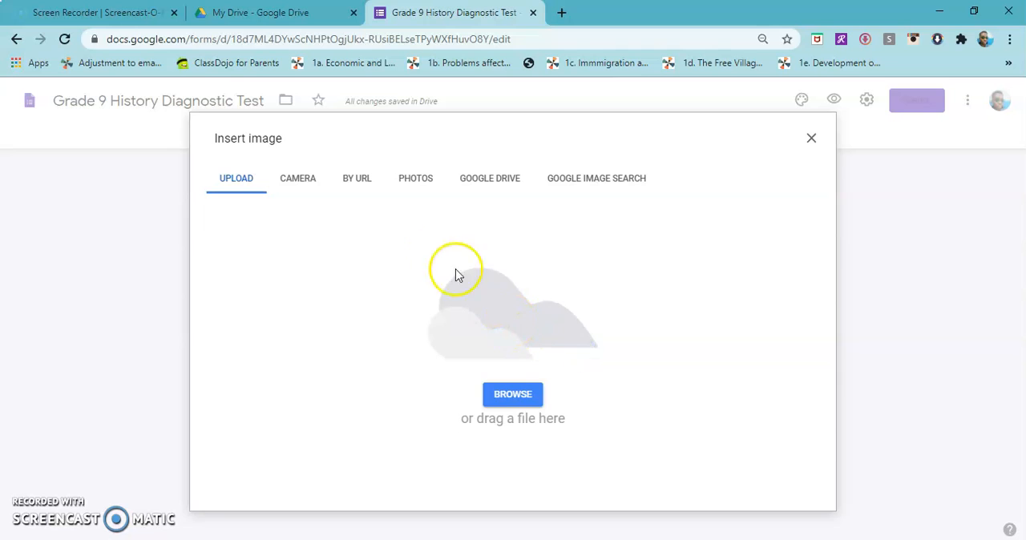
left_click(516, 399)
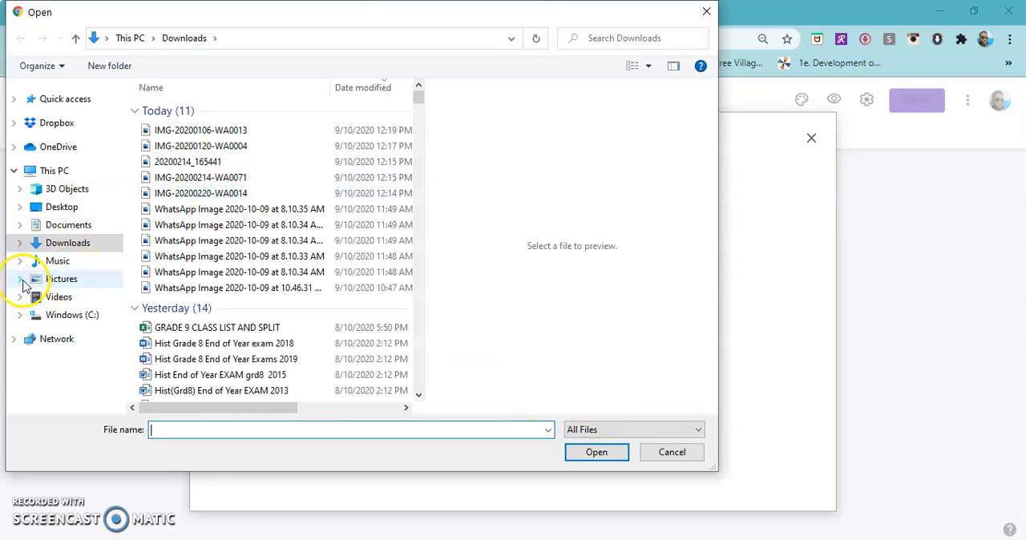
left_click(62, 279)
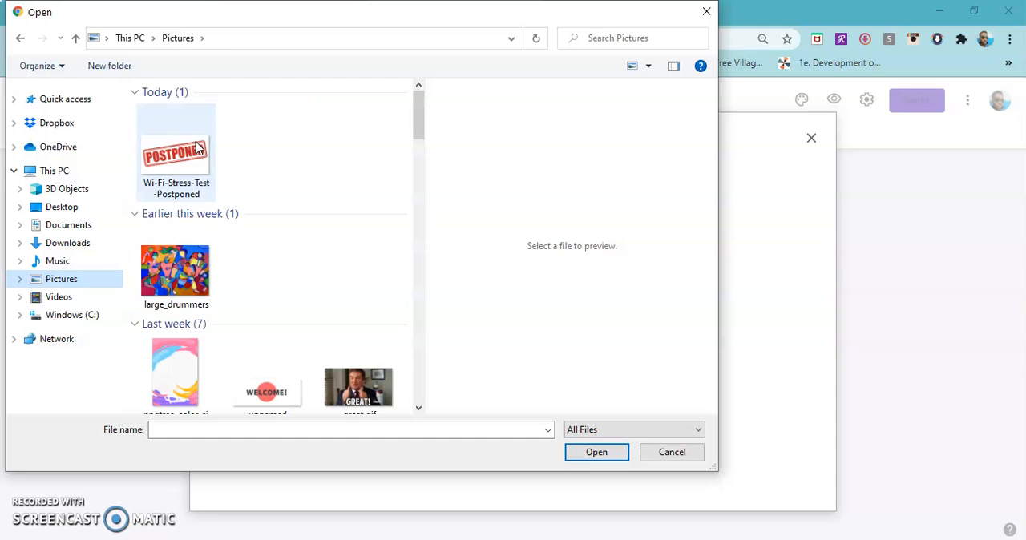
left_click(21, 281)
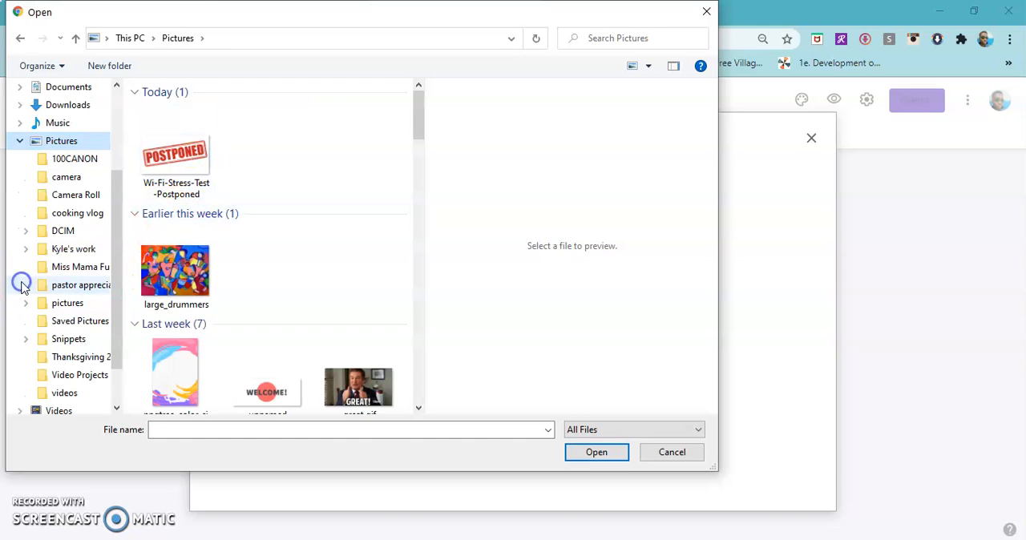
left_click(70, 338)
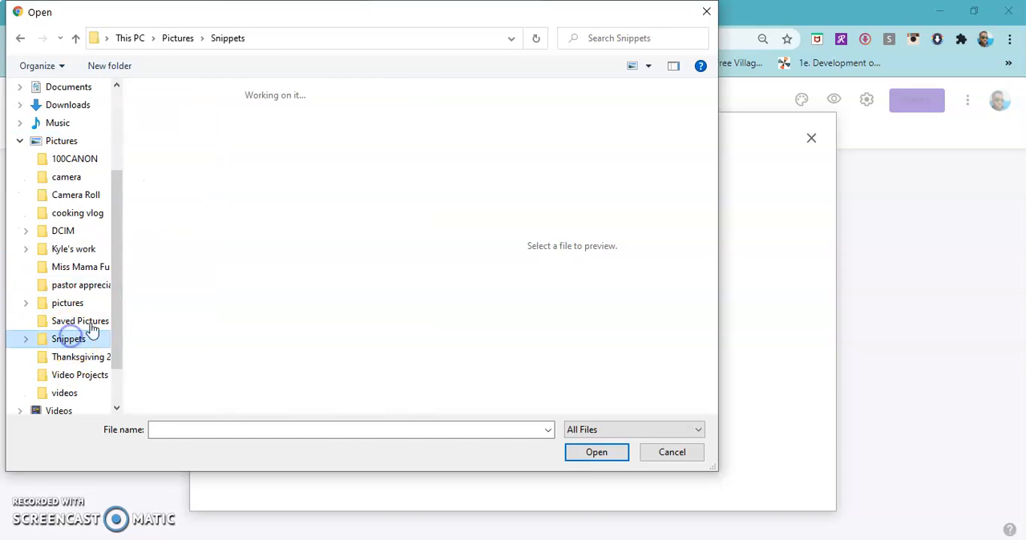
double_click(208, 125)
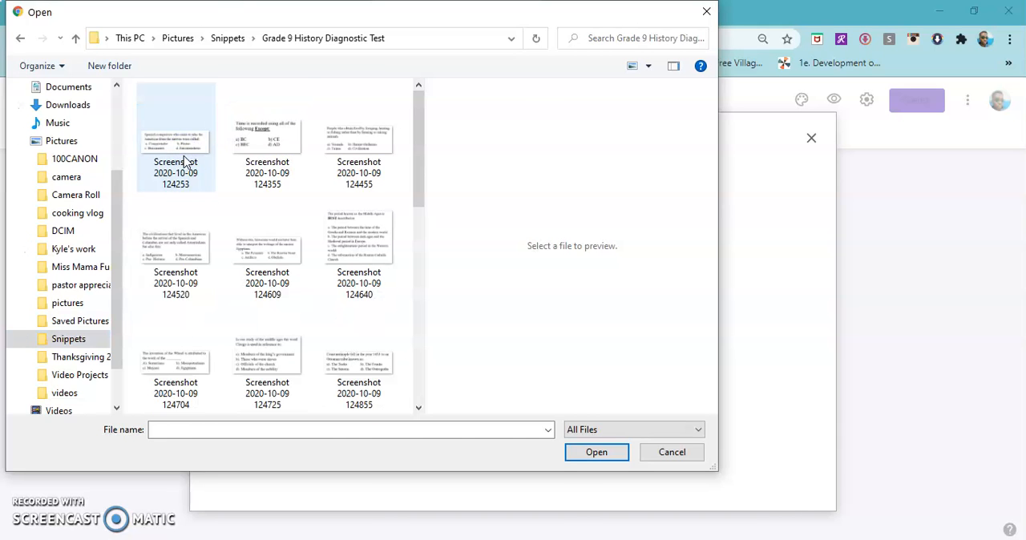
left_click(268, 140)
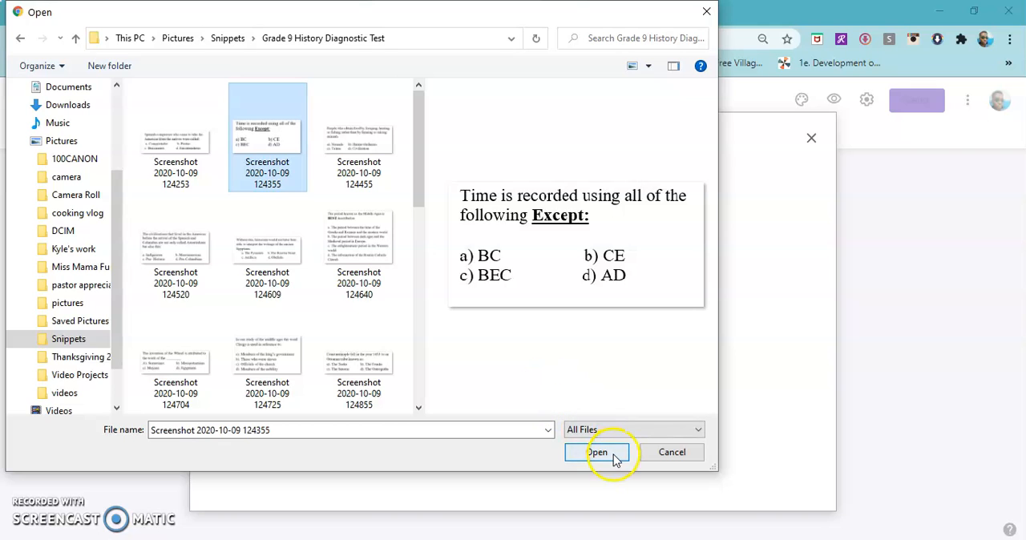
left_click(614, 454)
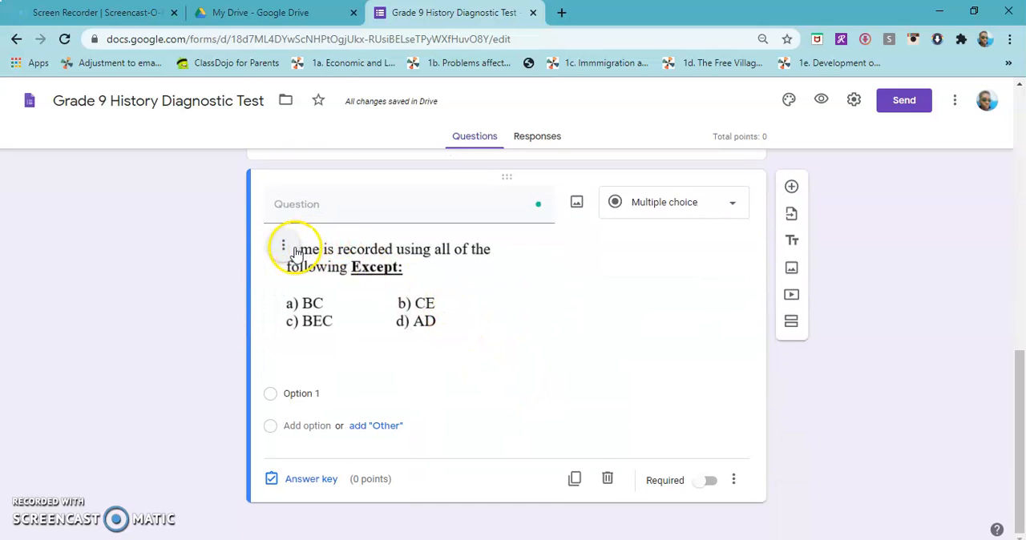
left_click(397, 294)
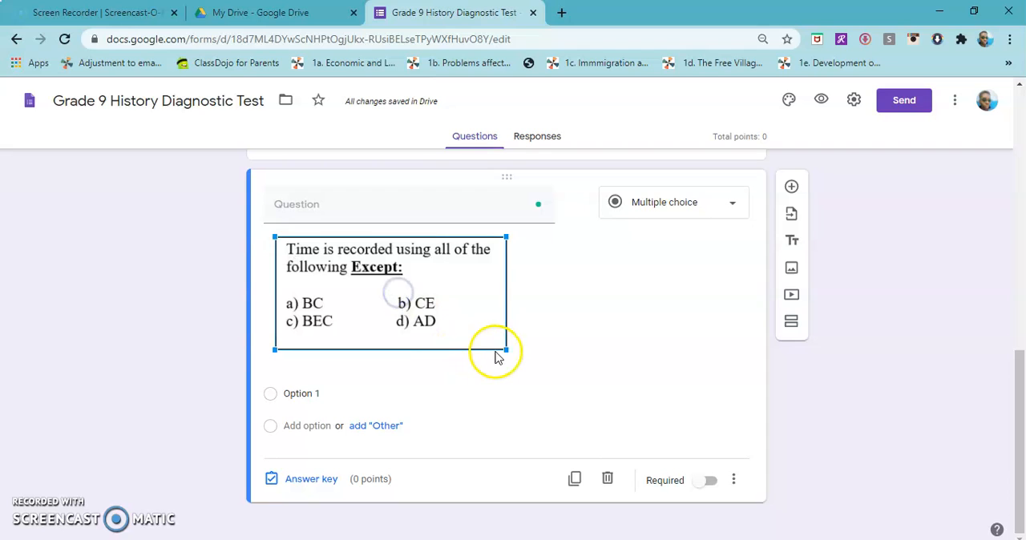
Try a smaller size for the "Time is recorded" question image, and enlarge it so its text is easier to read
left_click_drag(504, 350, 456, 308)
left_click(359, 293)
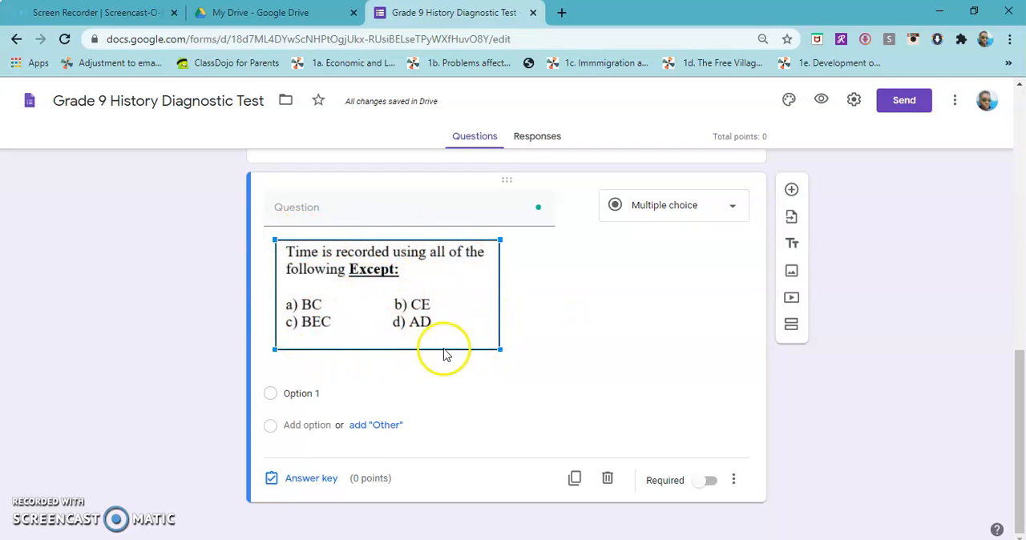
left_click_drag(499, 350, 574, 372)
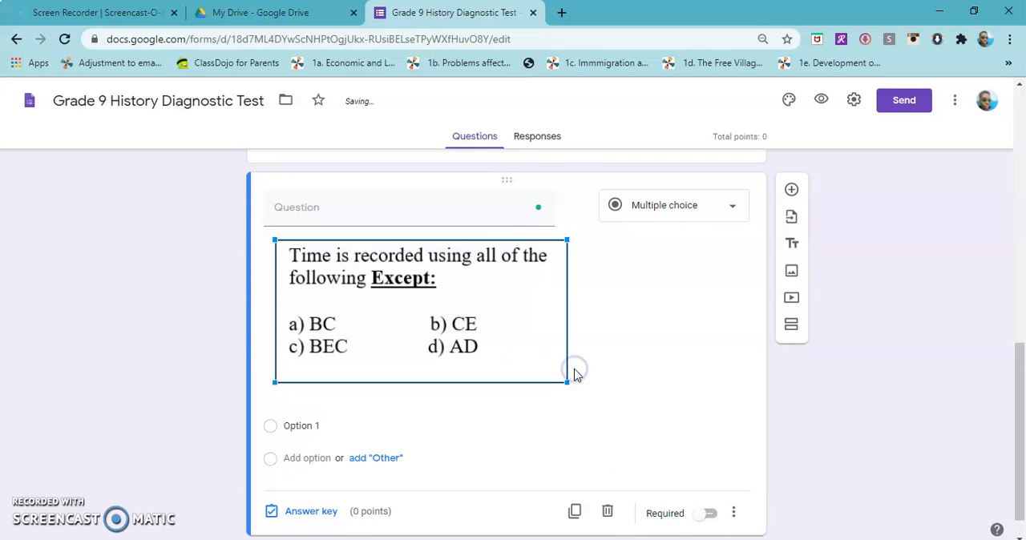
left_click(260, 241)
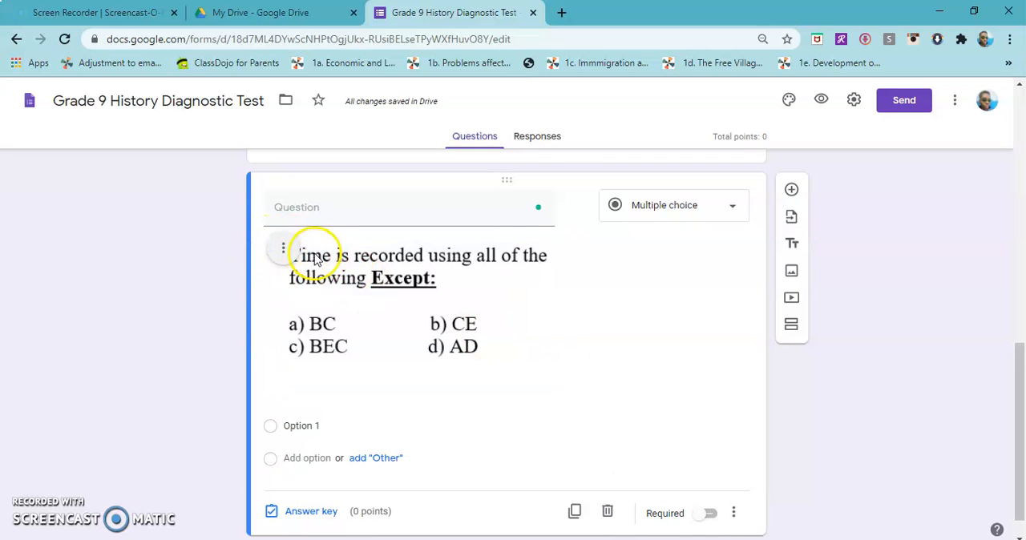
Center-align the "Time is recorded" image, trying right alignment in between, and enlarge it slightly
left_click(286, 254)
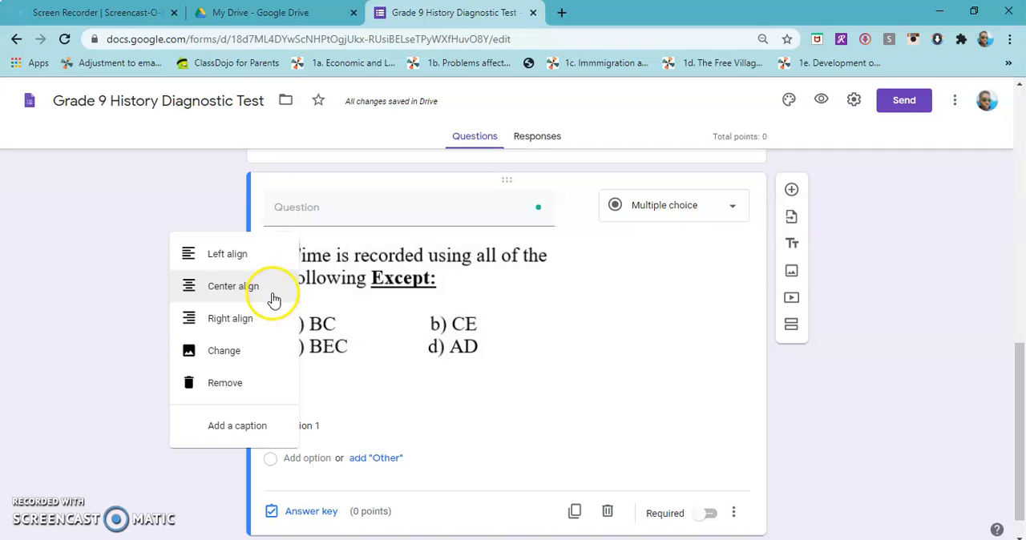
left_click(271, 286)
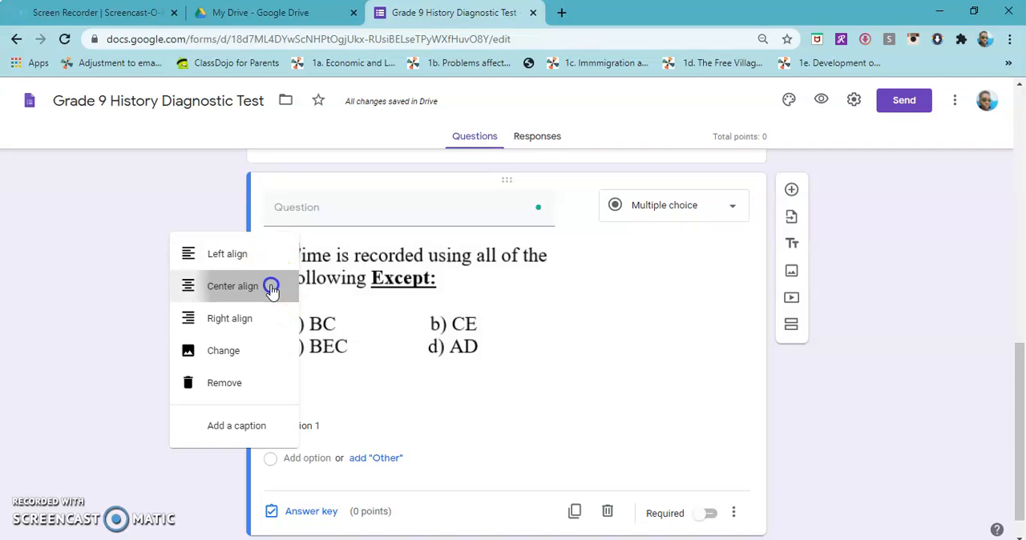
left_click(370, 248)
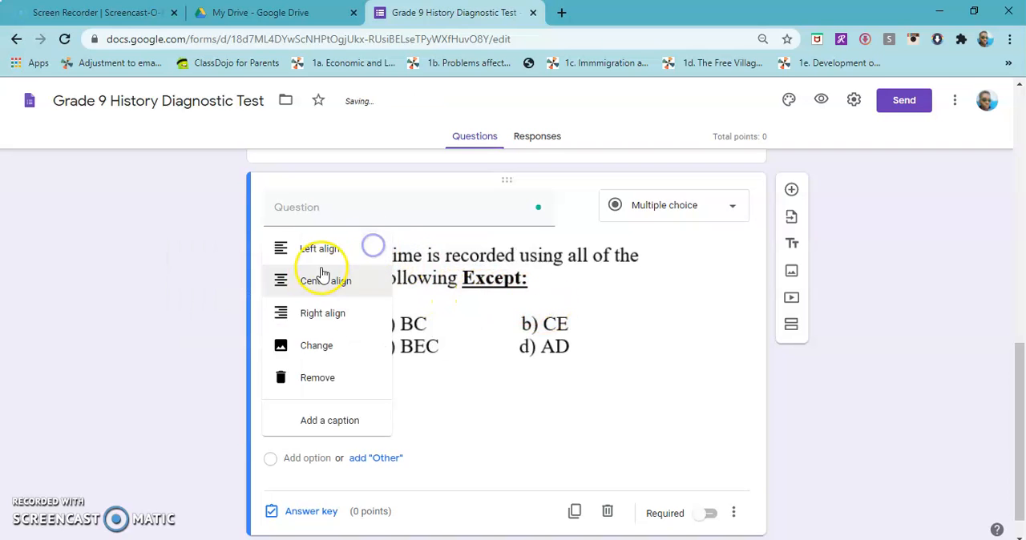
left_click(293, 320)
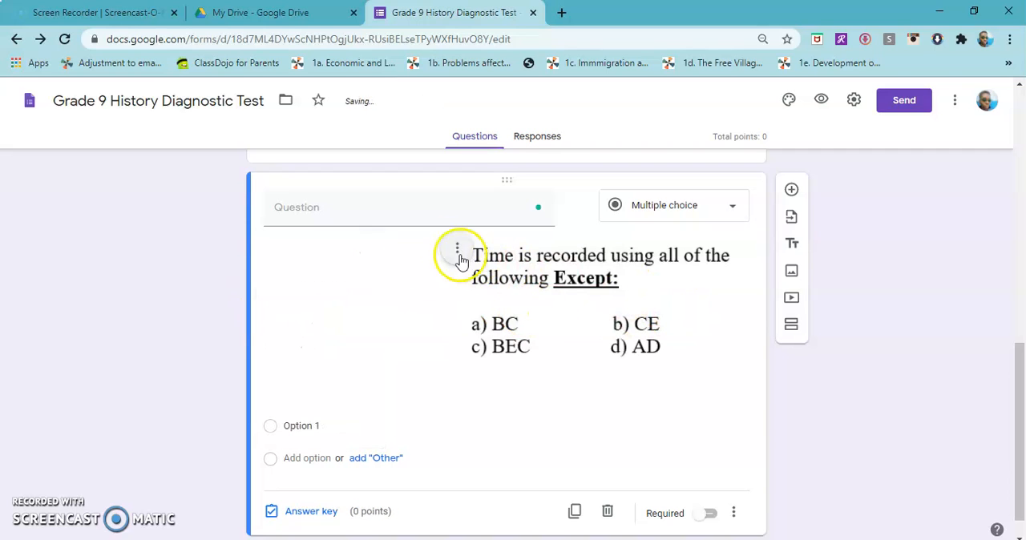
left_click(450, 248)
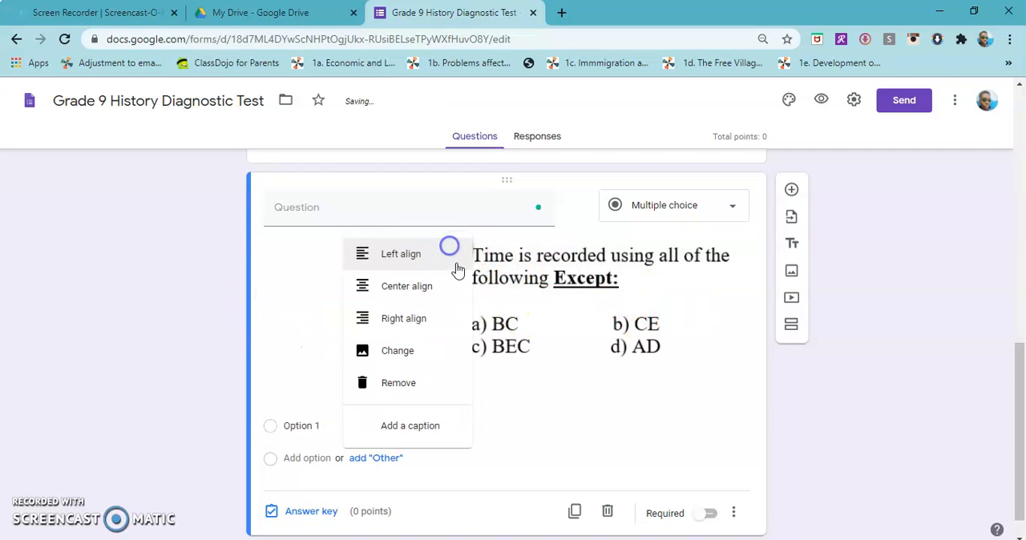
left_click(405, 289)
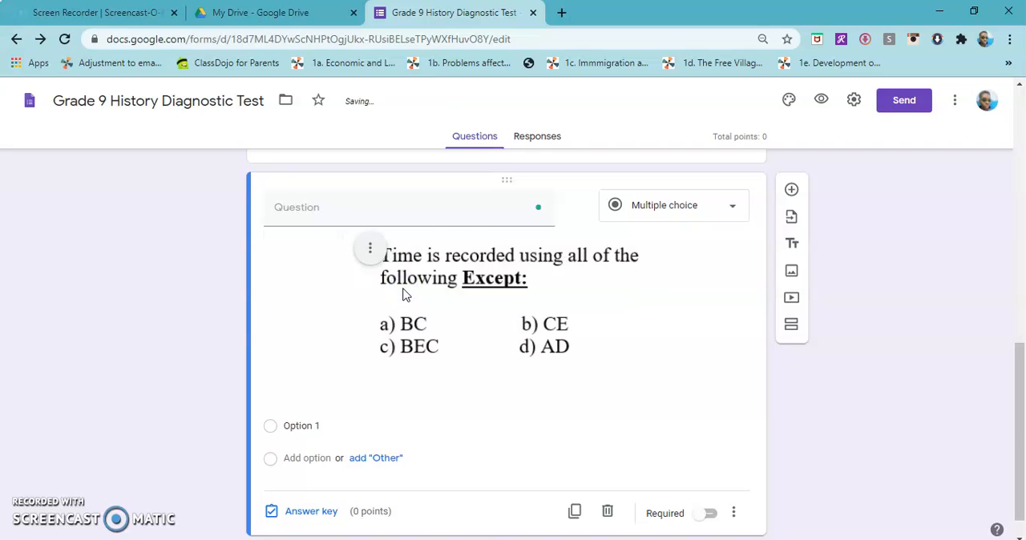
left_click(435, 309)
left_click_drag(367, 384, 353, 396)
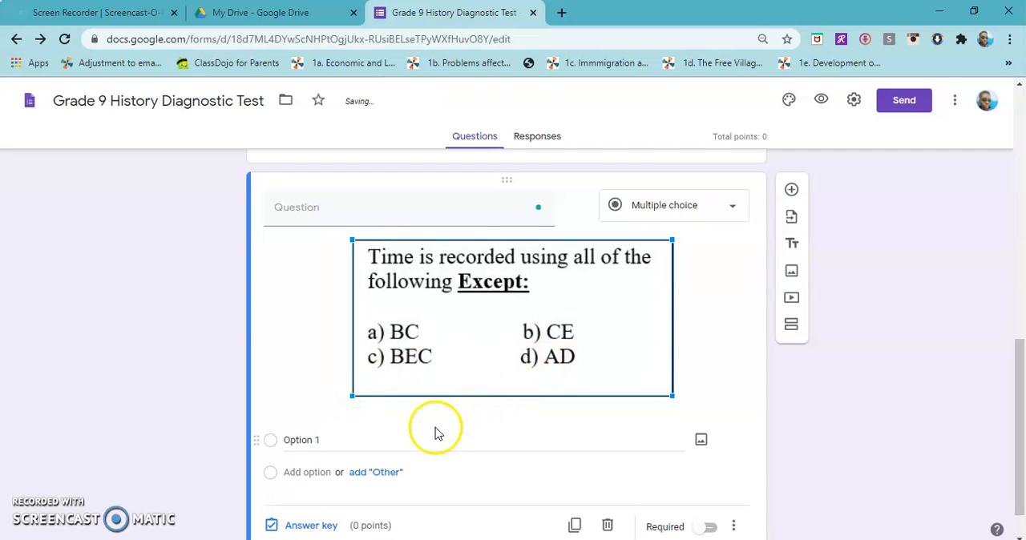
Fill in the answer options A, B, C and D for the "Time is recorded" question, using the suggested options
left_click(299, 440)
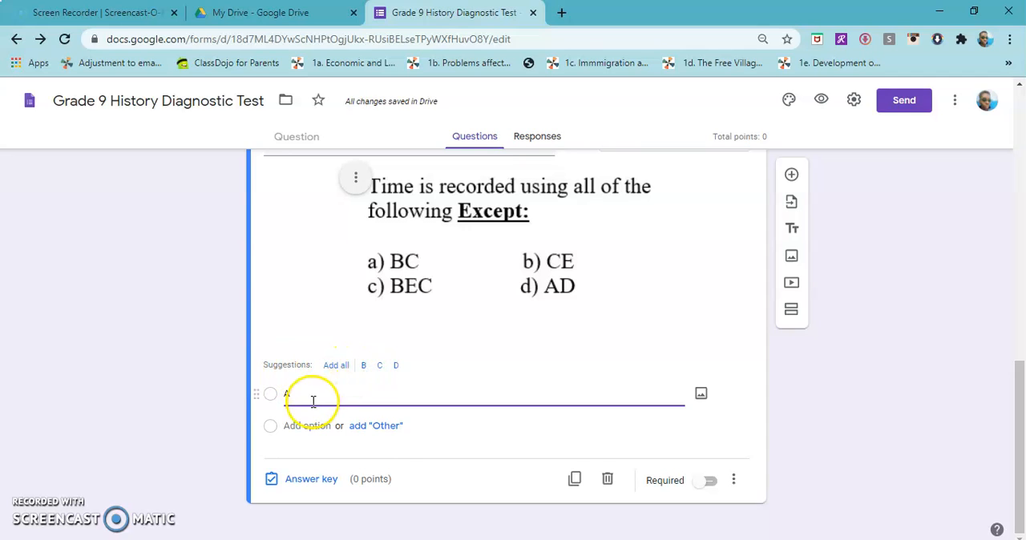
left_click(336, 366)
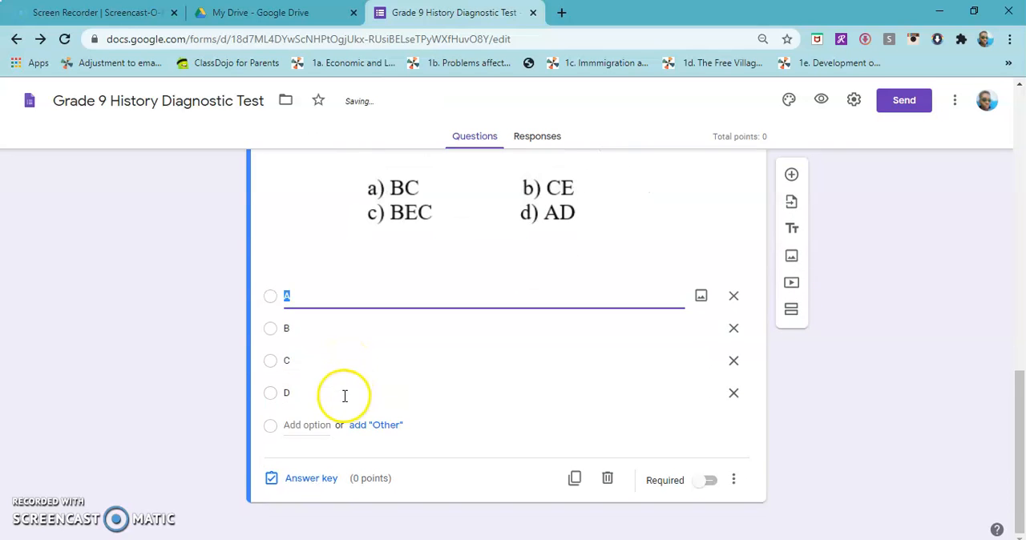
scroll(359, 454, "up", 1)
scroll(358, 454, "up", 1)
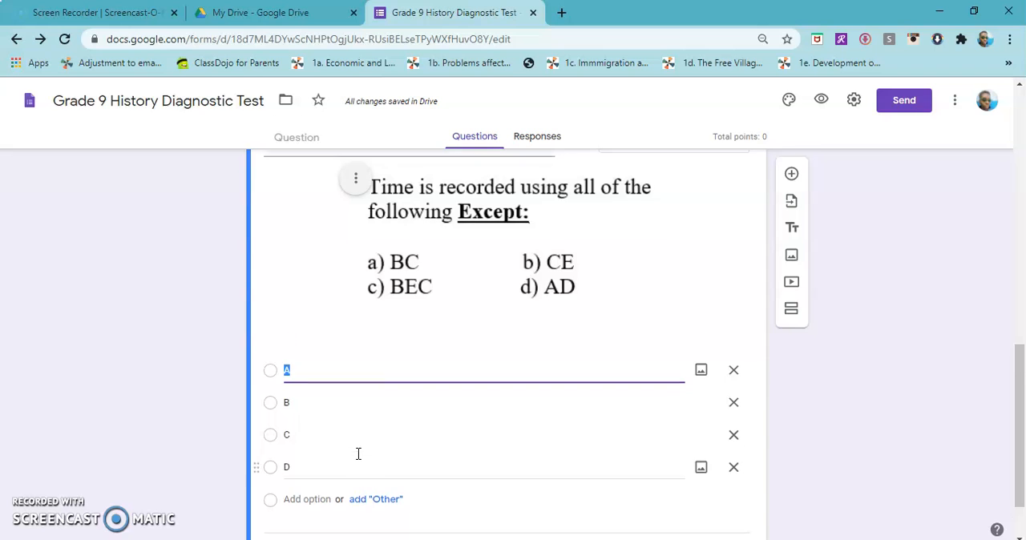
Set the question's answer key to option C, worth 1 point
scroll(356, 454, "down", 1)
left_click(316, 481)
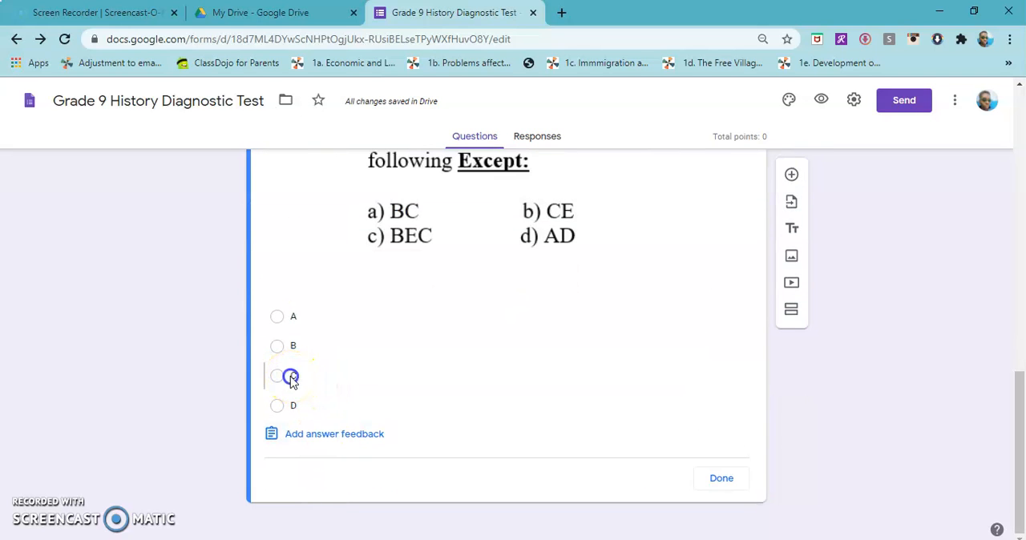
left_click(291, 377)
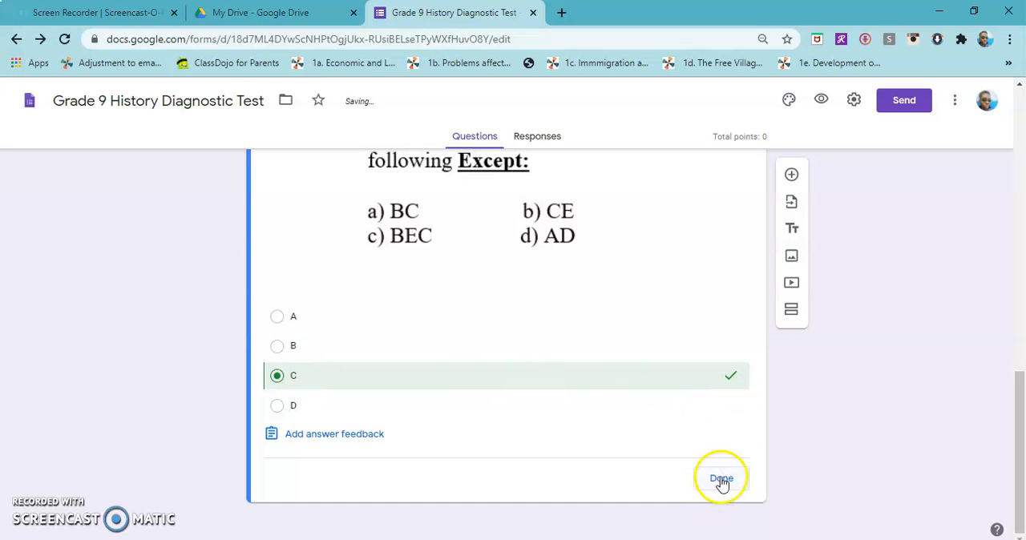
scroll(721, 467, "up", 2)
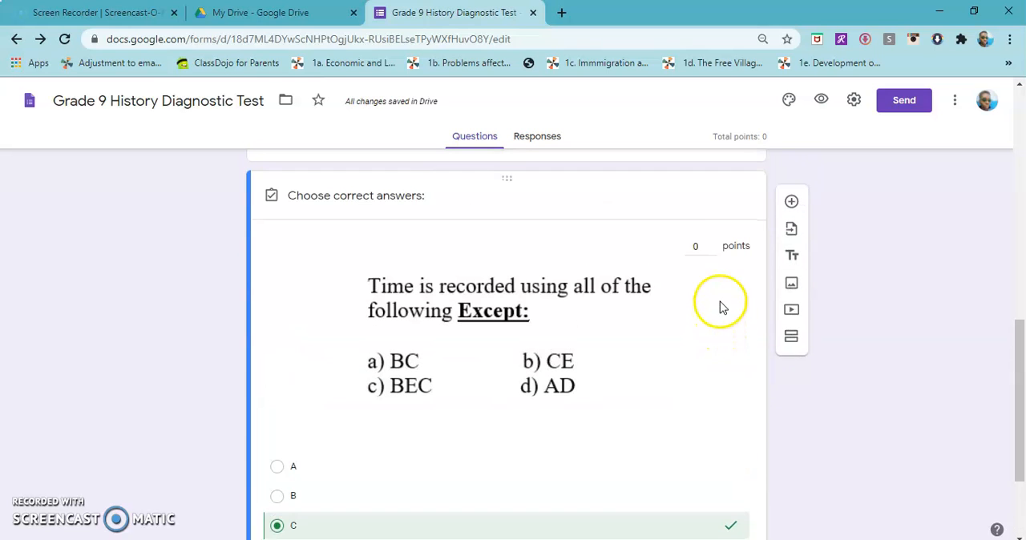
left_click(713, 245)
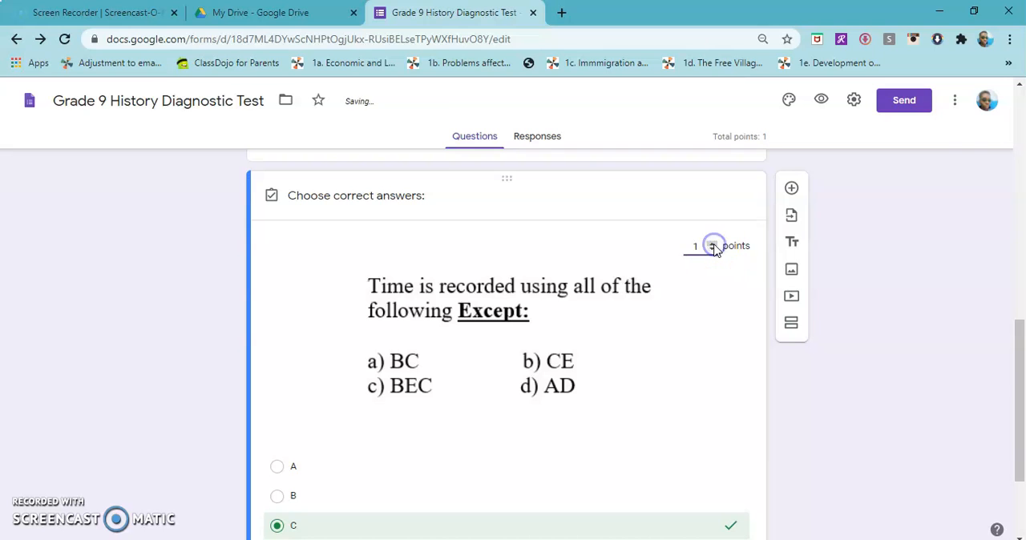
scroll(712, 273, "down", 2)
left_click(717, 472)
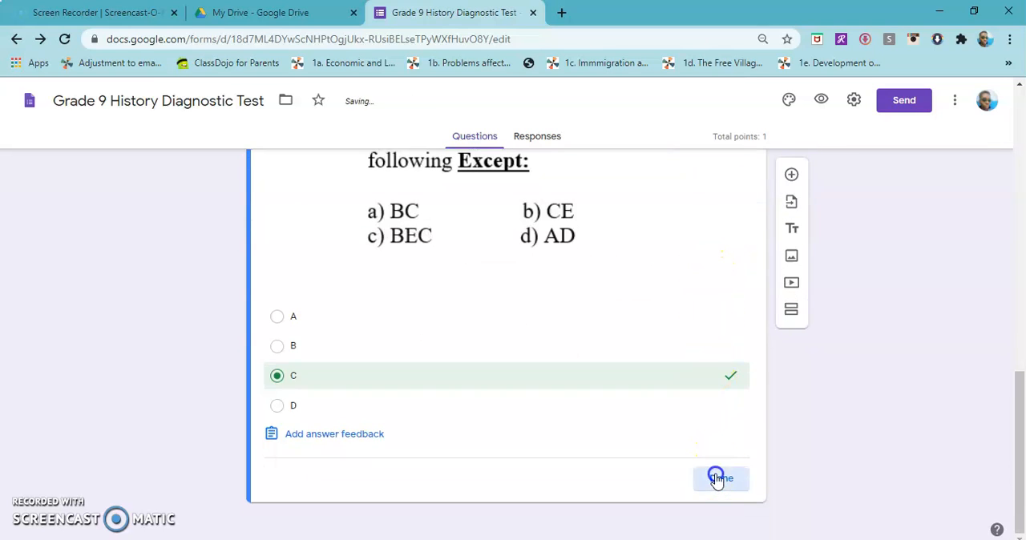
Make the "Time is recorded" question required and title it "1"
scroll(681, 449, "down", 2)
left_click(710, 481)
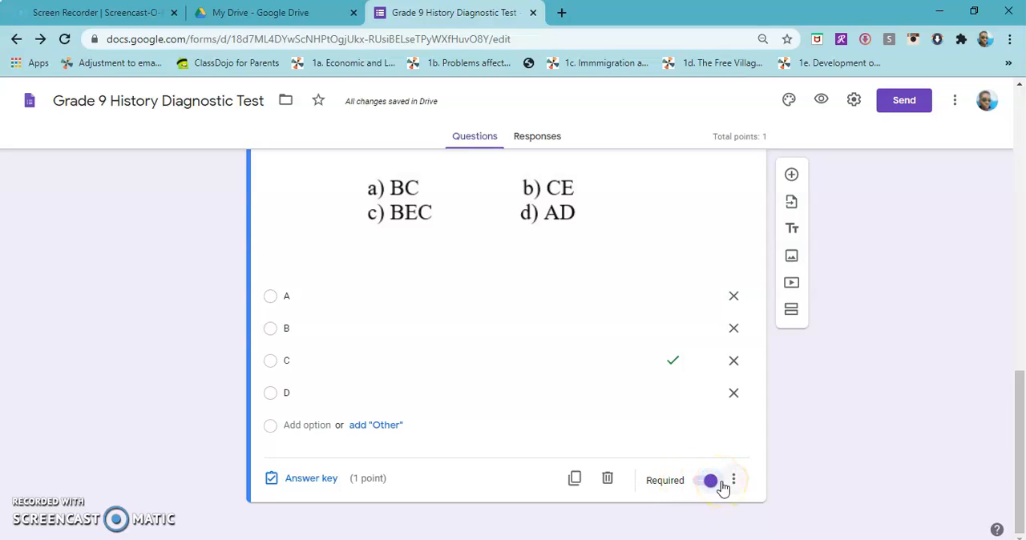
scroll(723, 486, "up", 3)
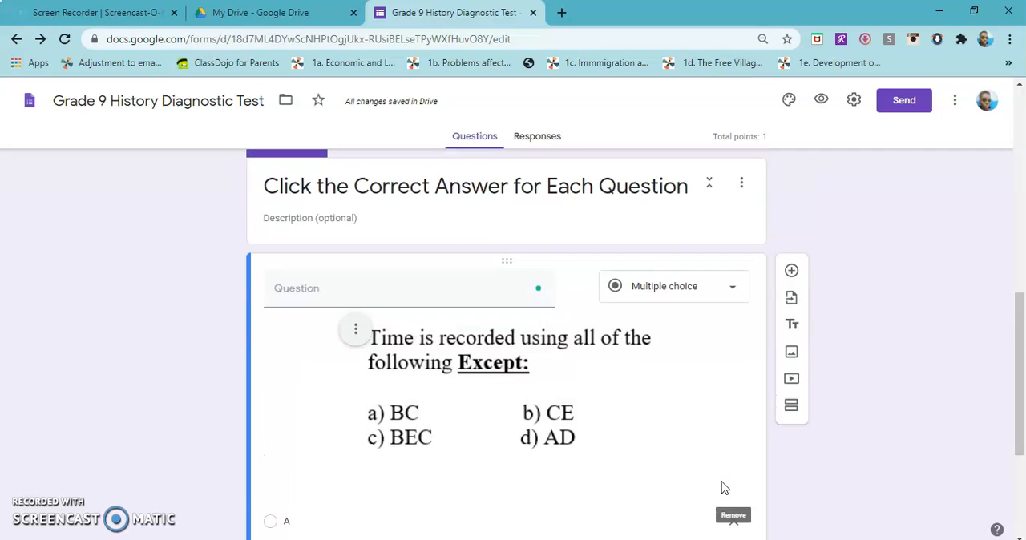
scroll(724, 486, "down", 1)
scroll(723, 487, "up", 1)
left_click(467, 289)
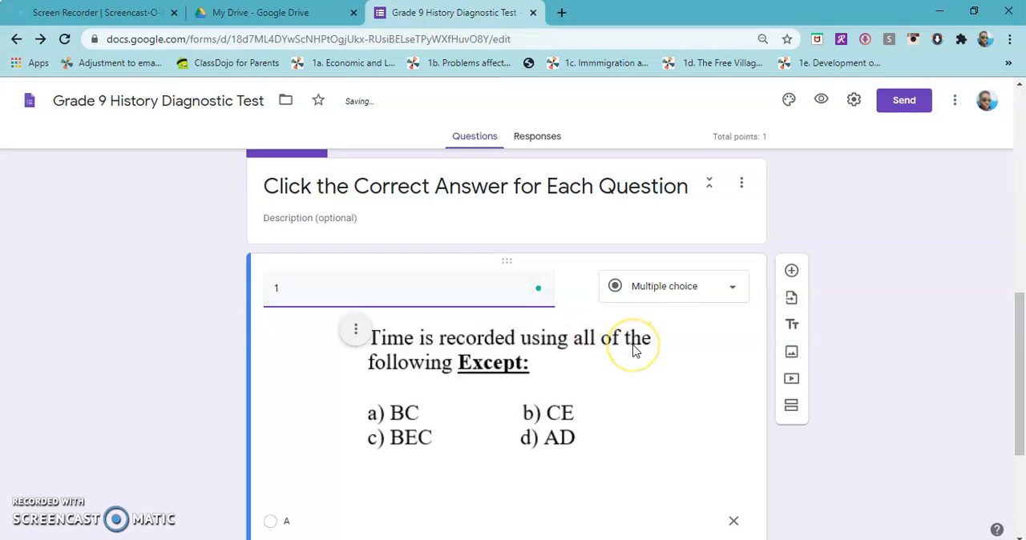
Add a new multiple choice question below question 1 and title it "2"
scroll(648, 364, "down", 1)
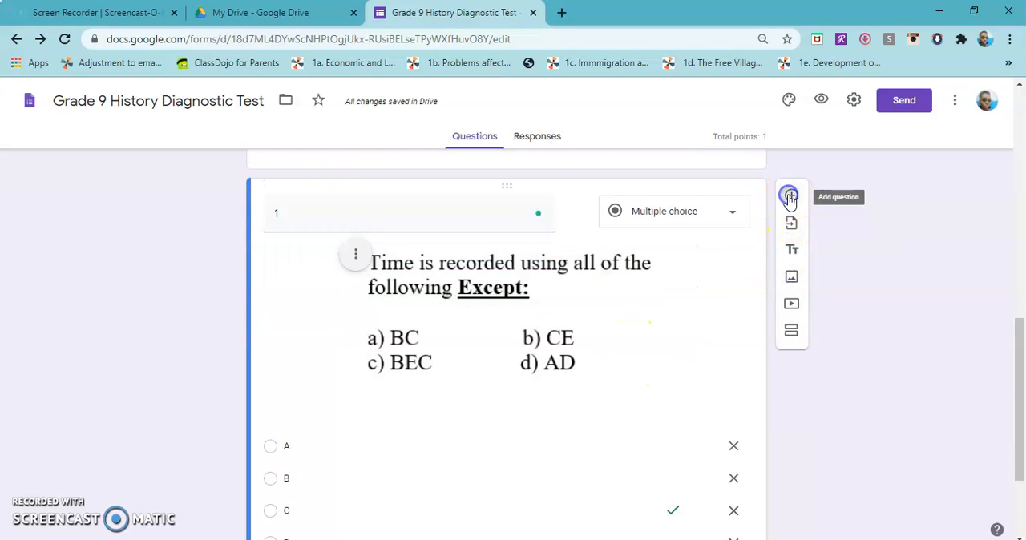
left_click(790, 197)
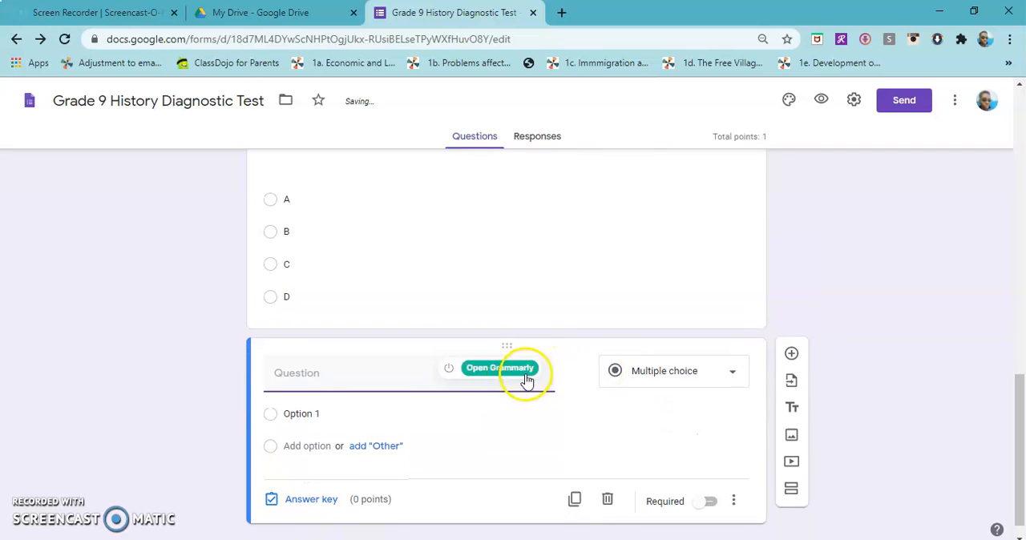
type("2")
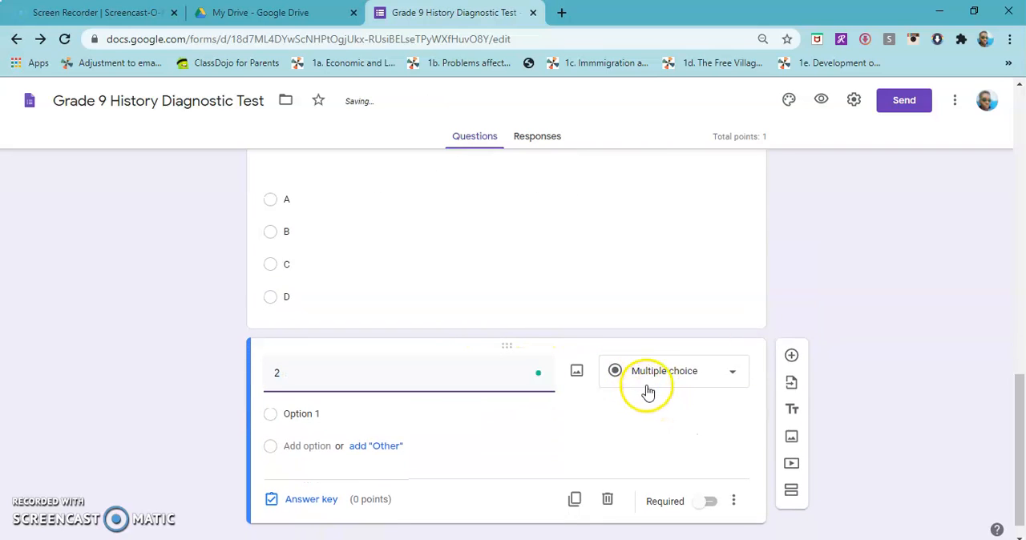
left_click(574, 374)
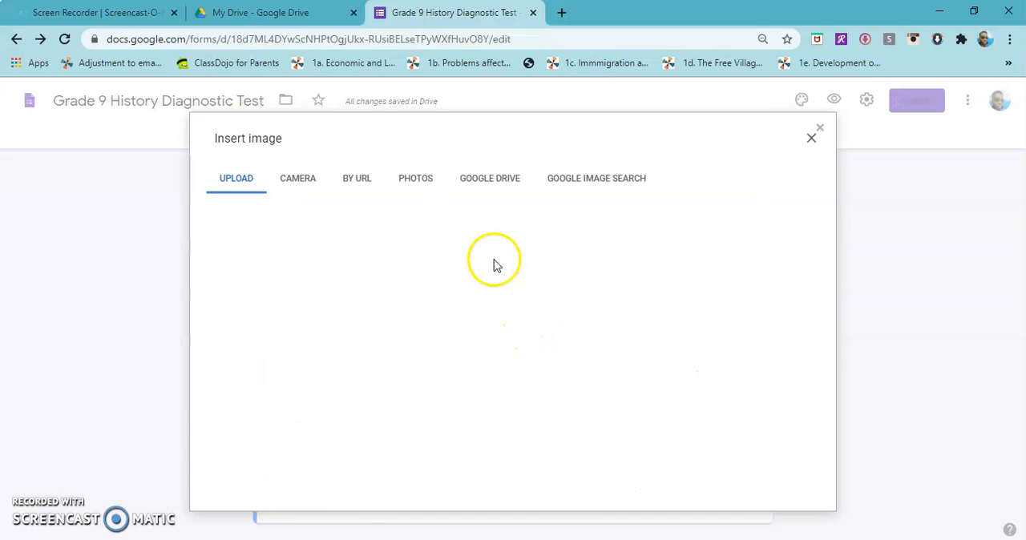
left_click(436, 137)
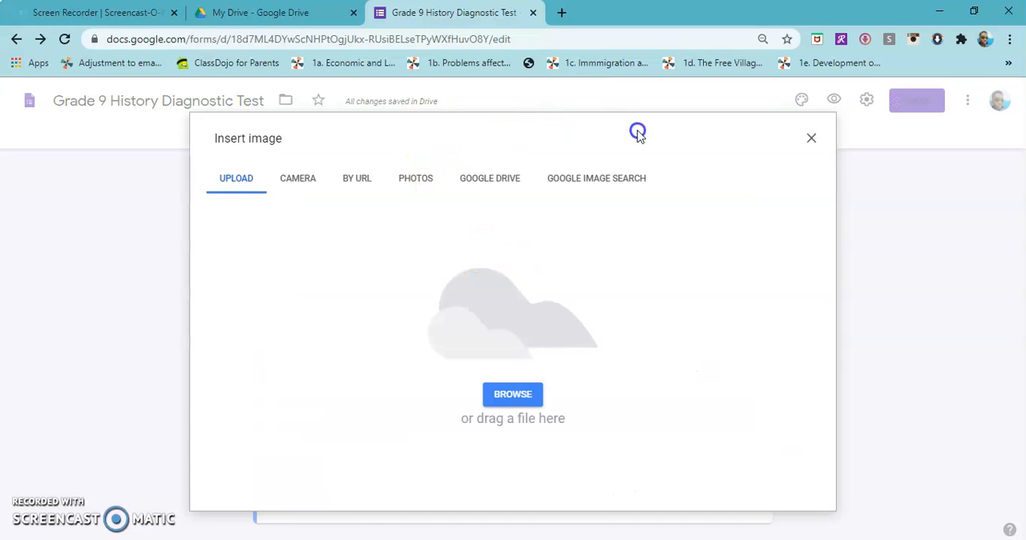
key("alt+Tab")
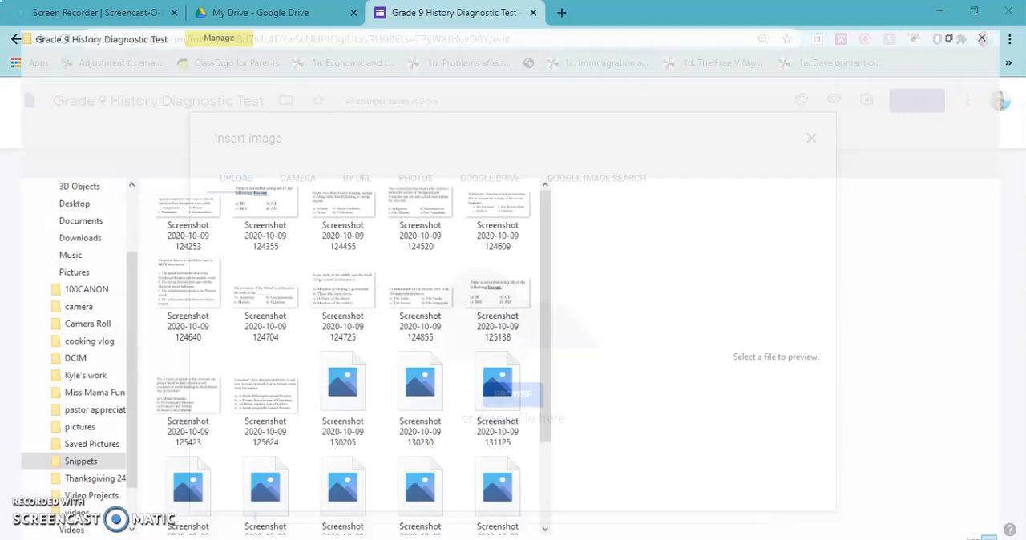
left_click(976, 10)
left_click(687, 42)
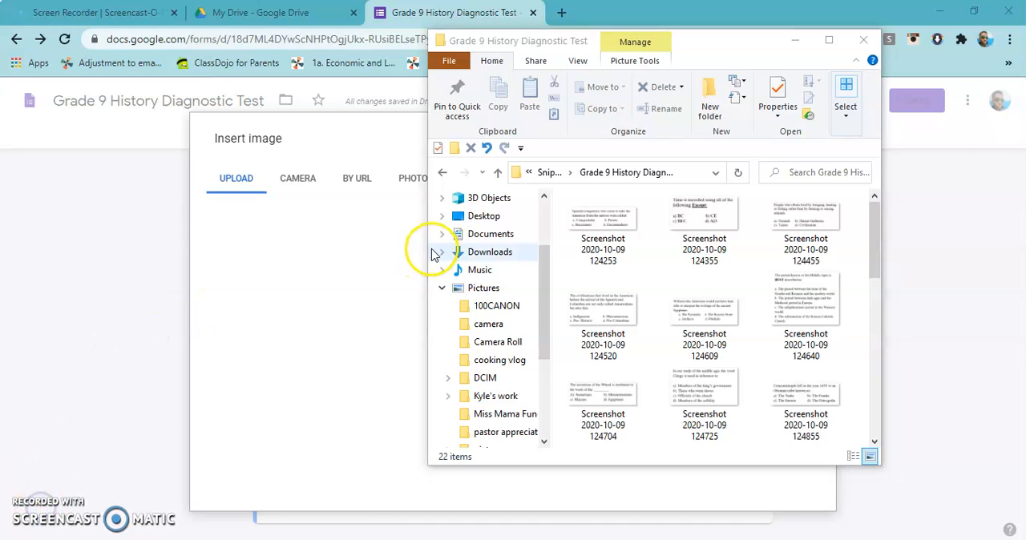
left_click_drag(703, 46, 811, 93)
left_click(747, 271)
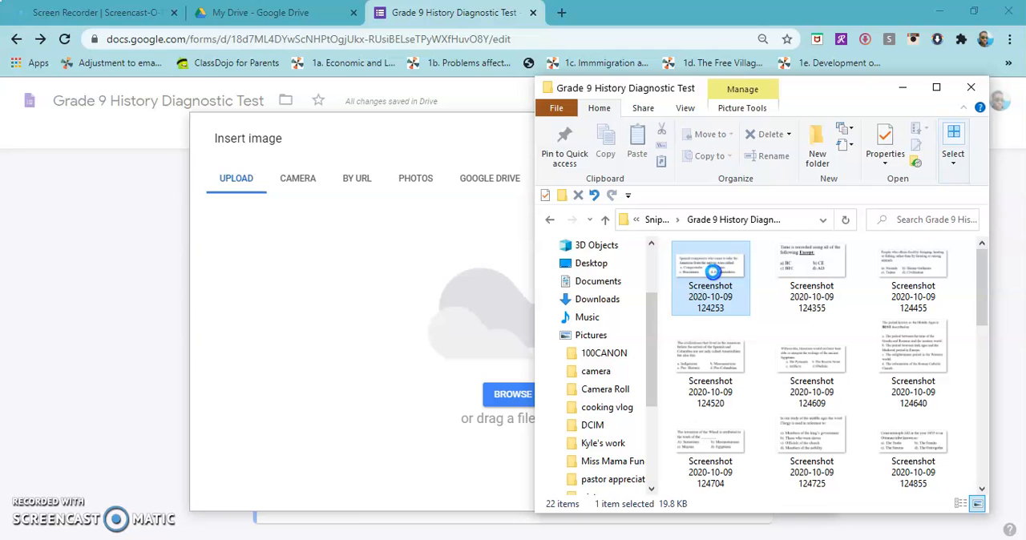
left_click_drag(714, 273, 386, 289)
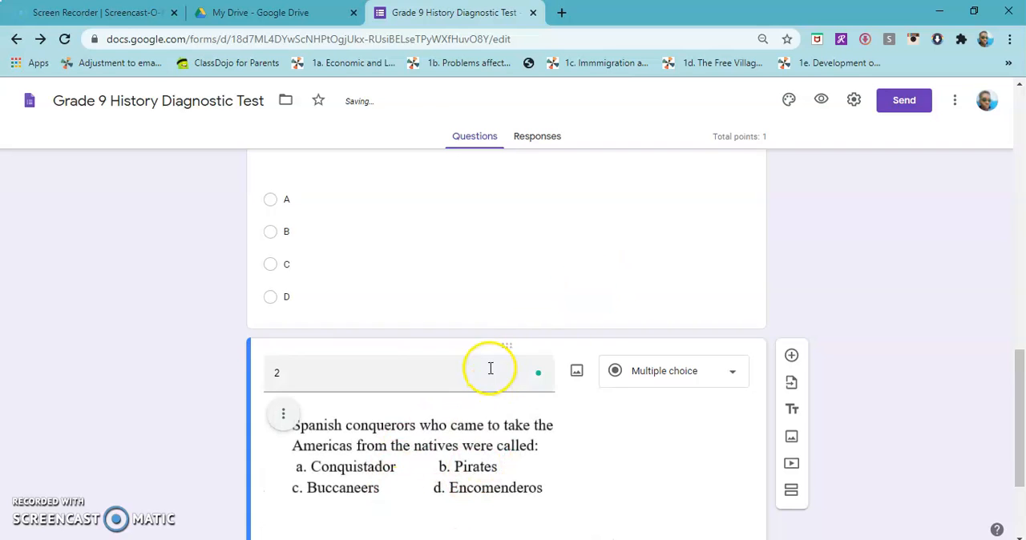
Give question 2 the answer options A, B, C and D, using the suggested options
scroll(489, 373, "down", 2)
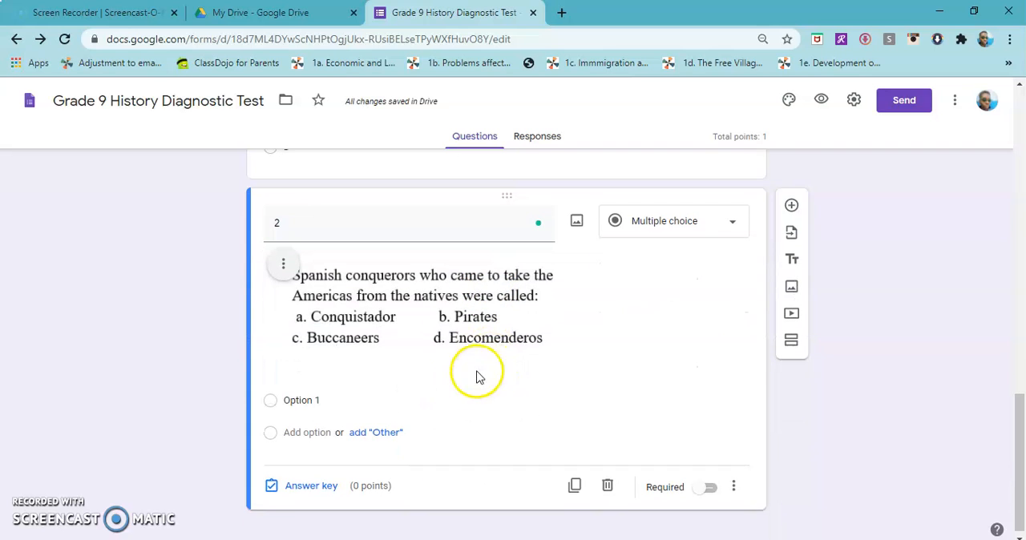
left_click(320, 404)
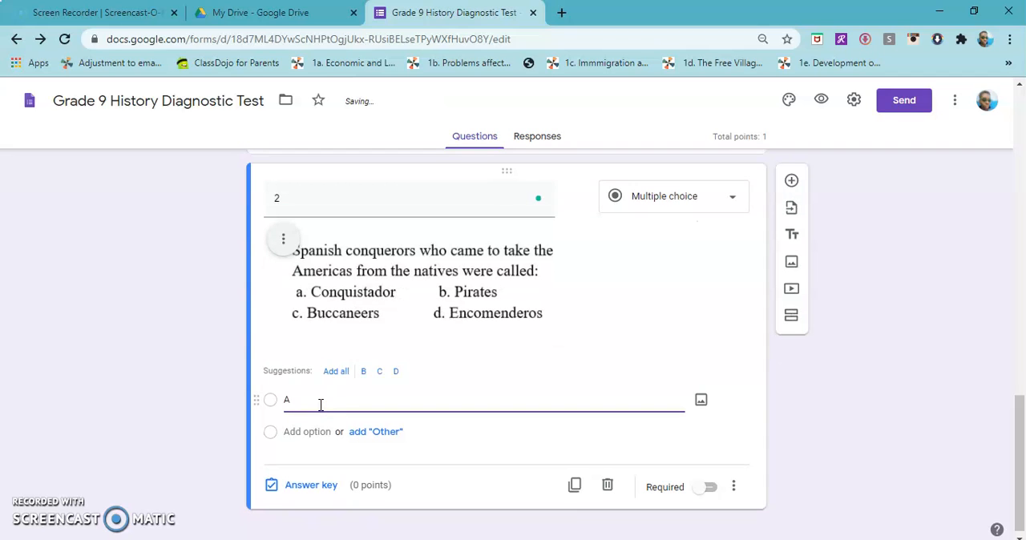
left_click(332, 375)
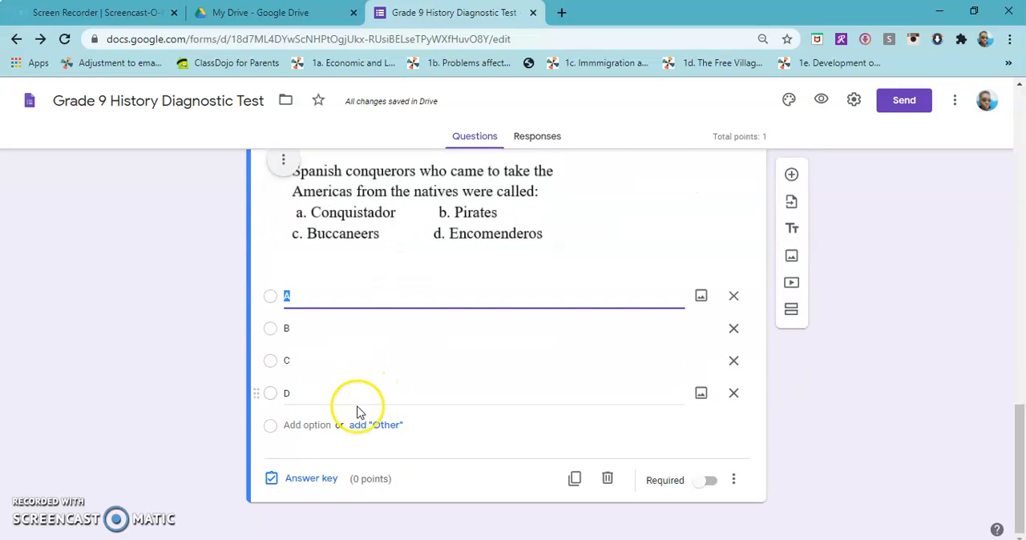
Set A as question 2's correct answer, worth 1 point, and make the question required
left_click(311, 479)
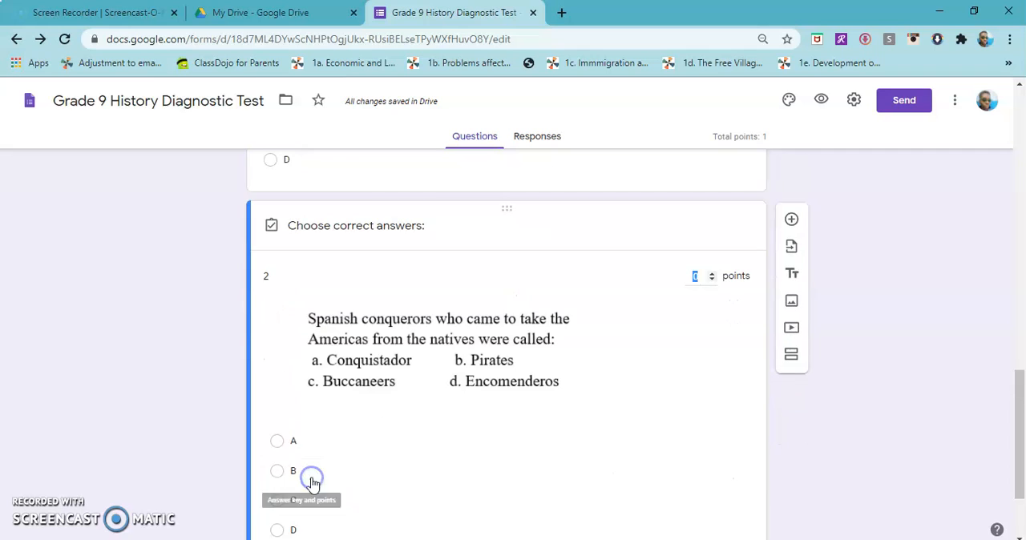
scroll(347, 431, "down", 1)
left_click(293, 369)
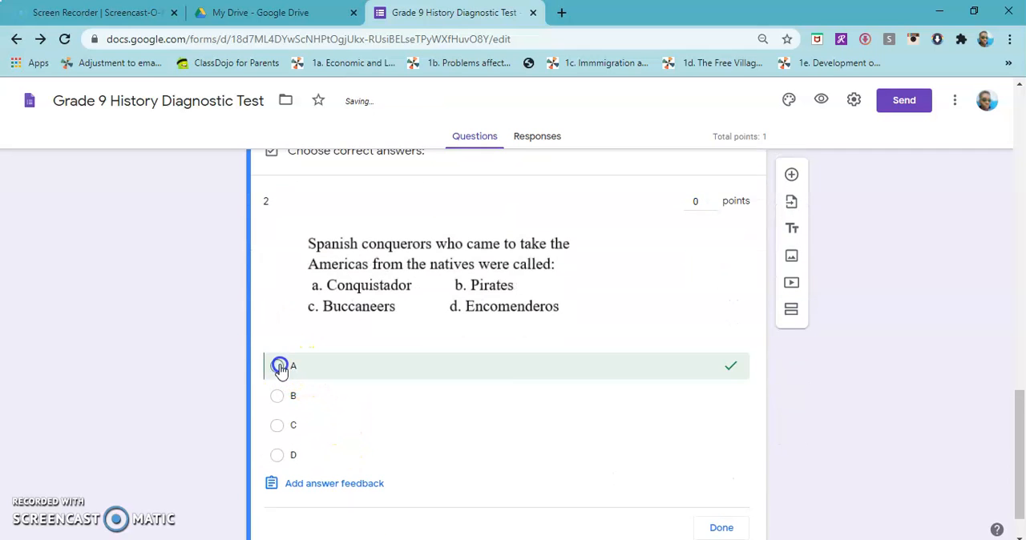
scroll(561, 397, "down", 1)
scroll(645, 364, "up", 1)
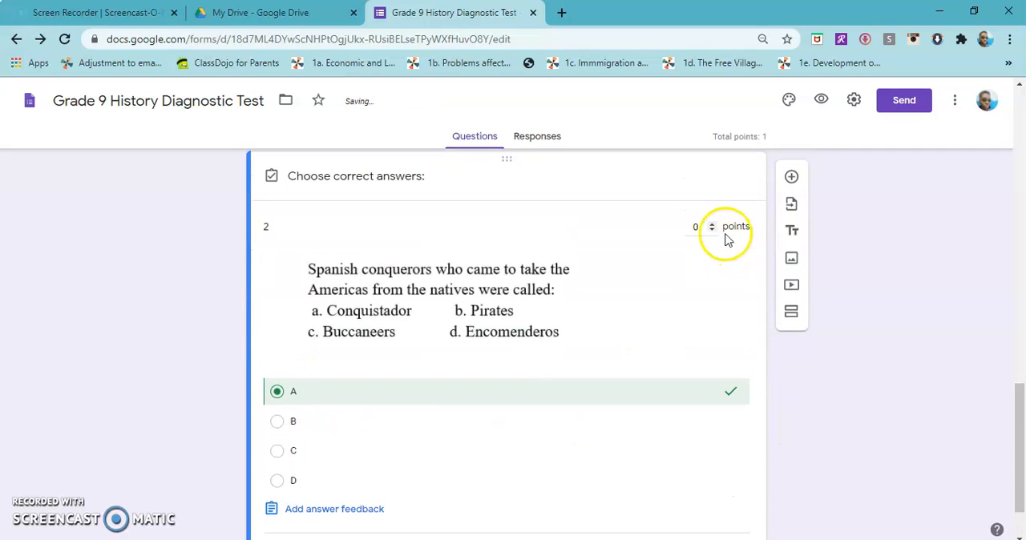
scroll(658, 293, "down", 1)
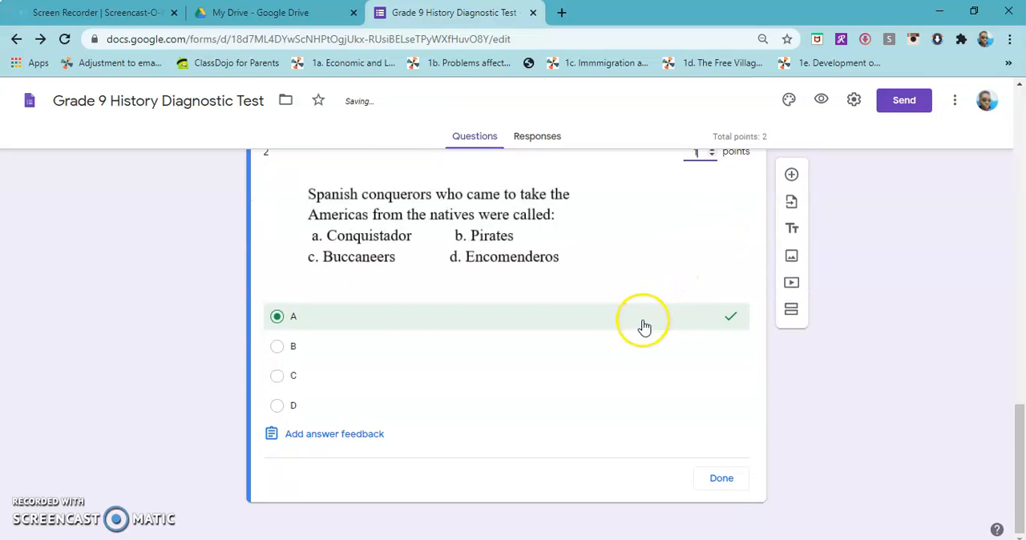
left_click(721, 473)
left_click(713, 499)
left_click(659, 470)
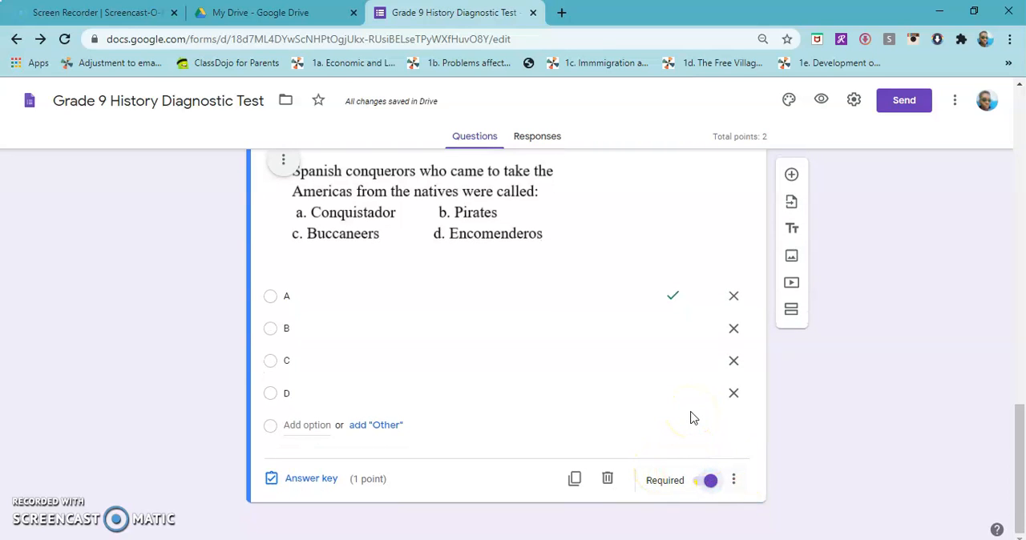
Enlarge question 2's image to nearly the full width of the question card and center-align it
scroll(699, 232, "up", 6)
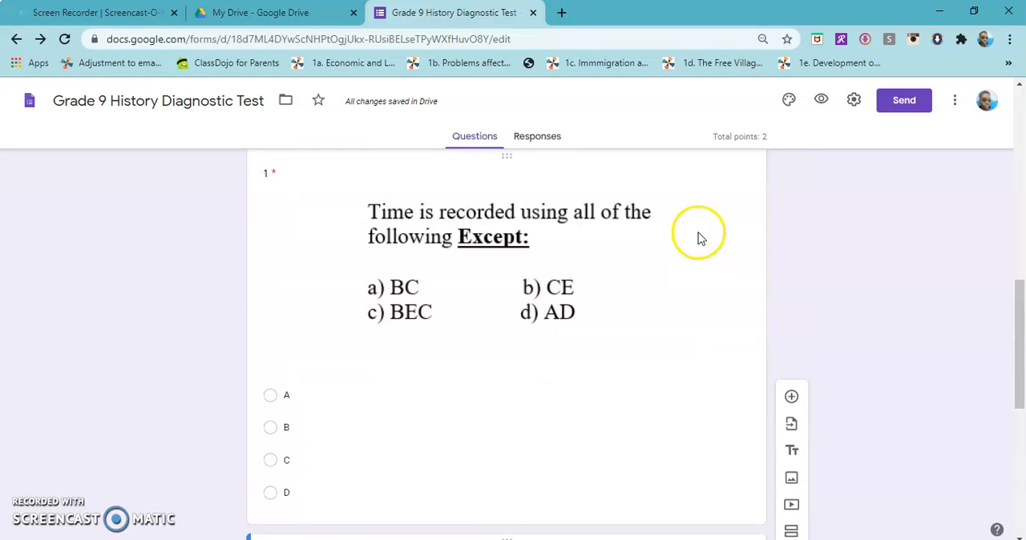
scroll(698, 233, "down", 4)
left_click(409, 347)
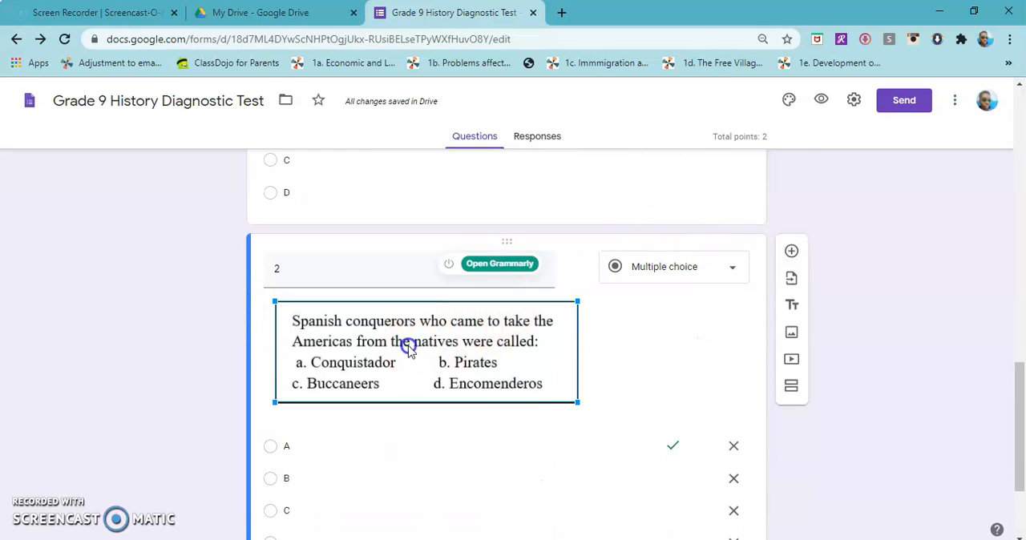
left_click_drag(577, 402, 661, 453)
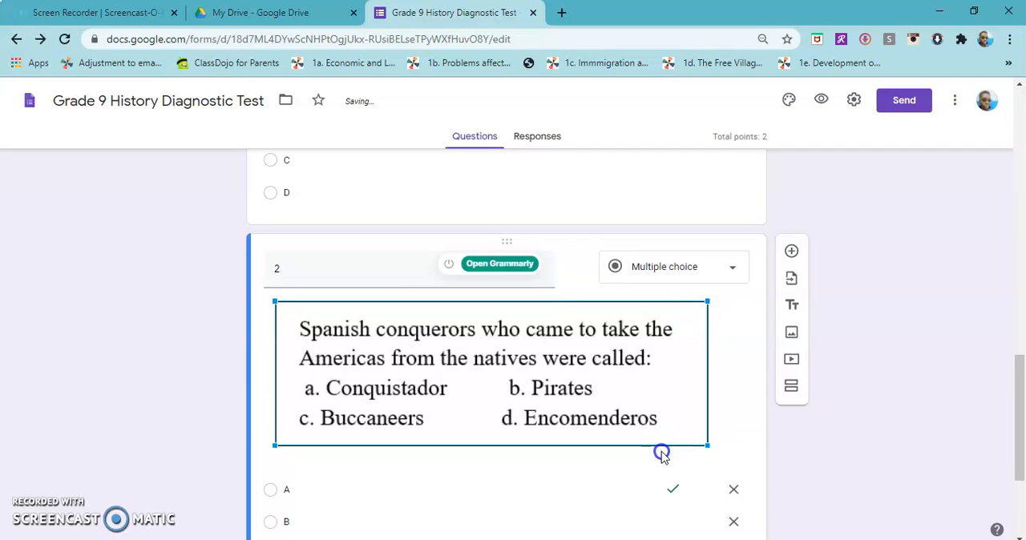
left_click(282, 313)
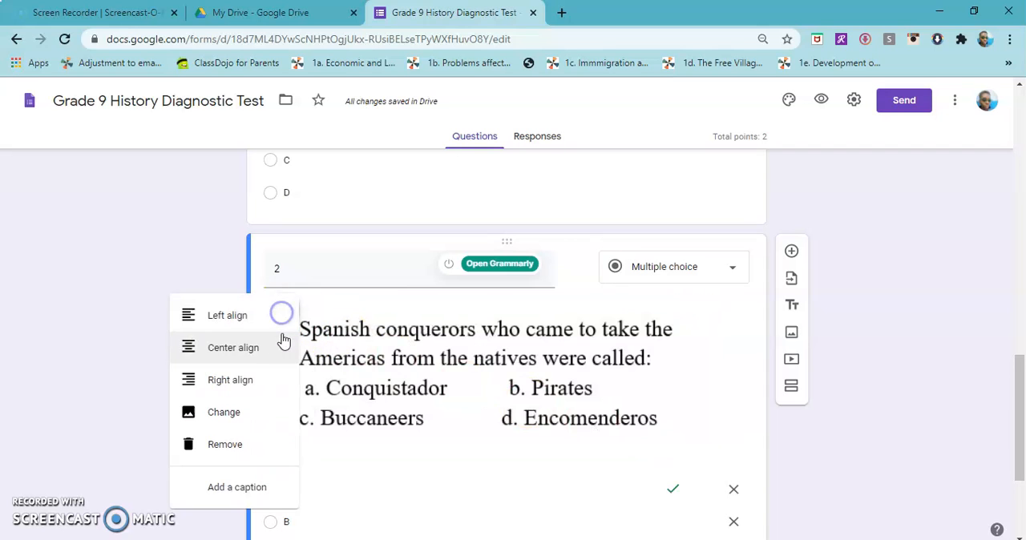
left_click(259, 350)
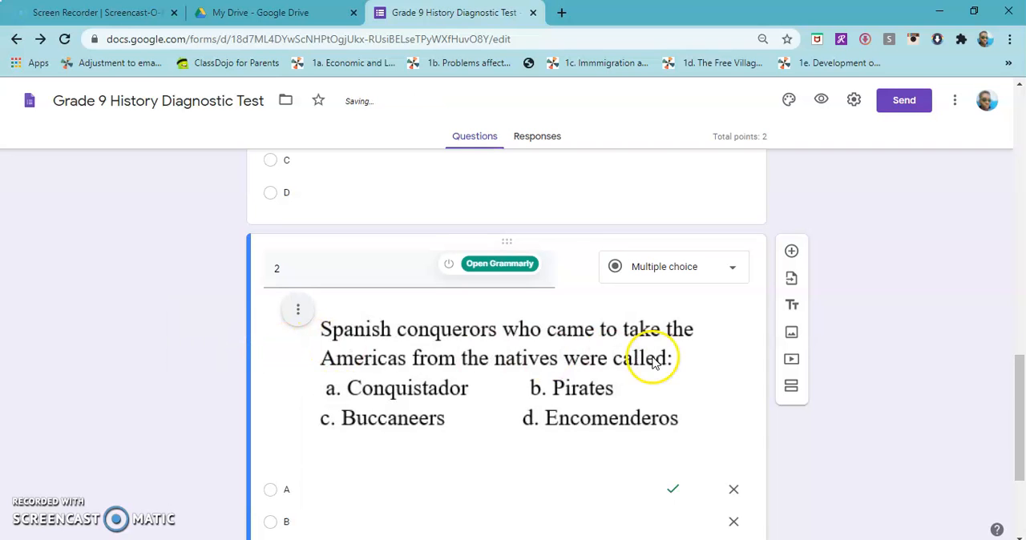
Preview the form, fill in a trial name and telephone number, choose class 9F and continue to the next section
left_click(820, 102)
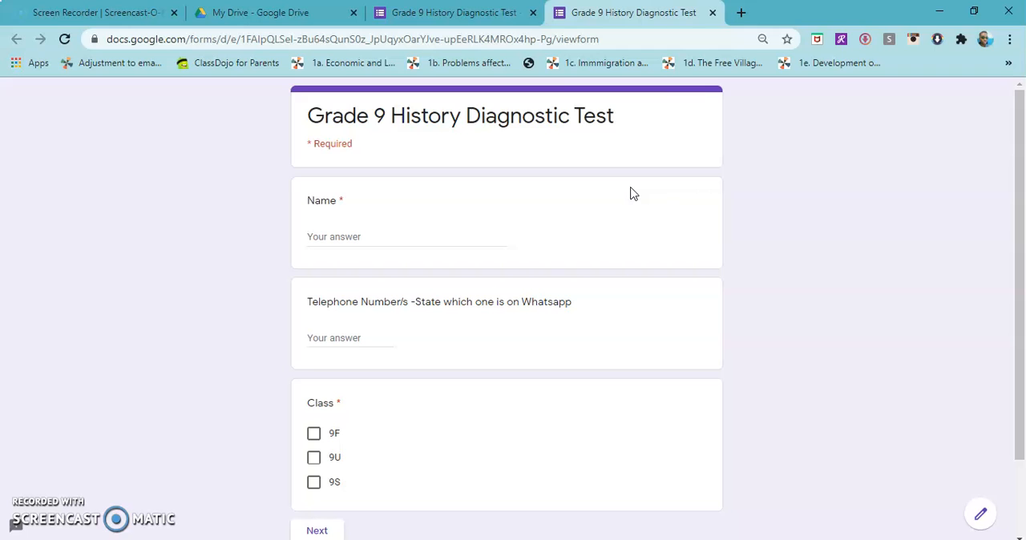
scroll(633, 193, "down", 2)
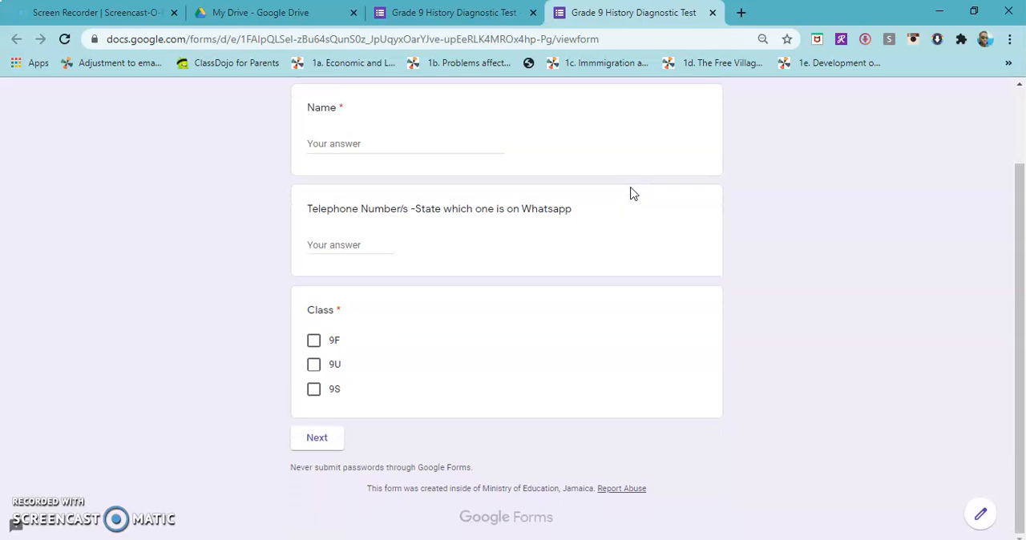
scroll(633, 193, "up", 1)
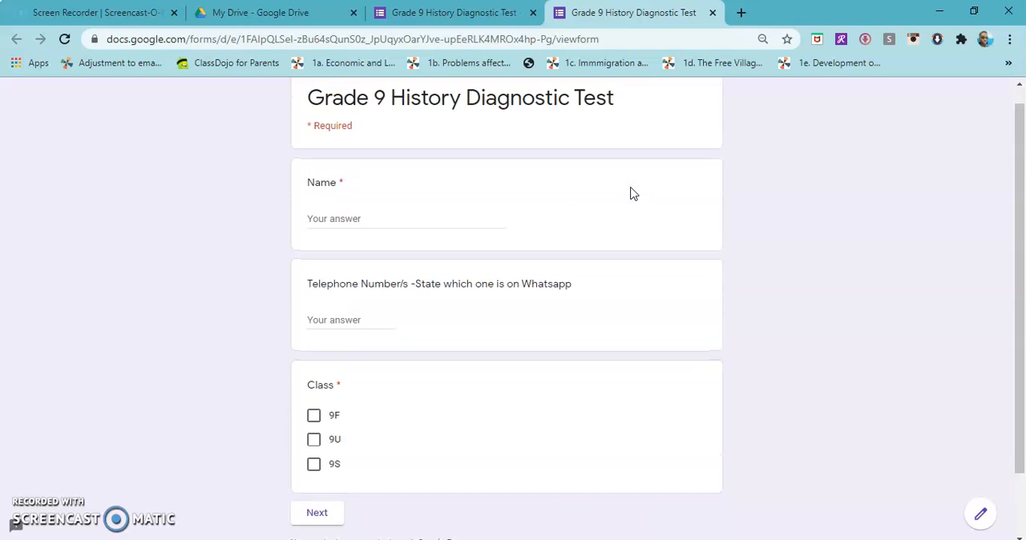
left_click(447, 224)
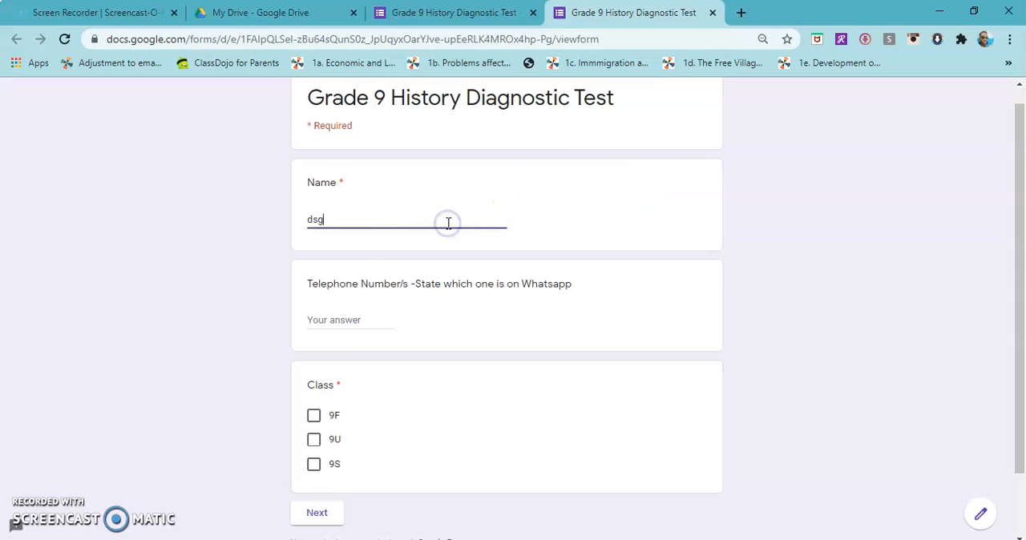
left_click(354, 326)
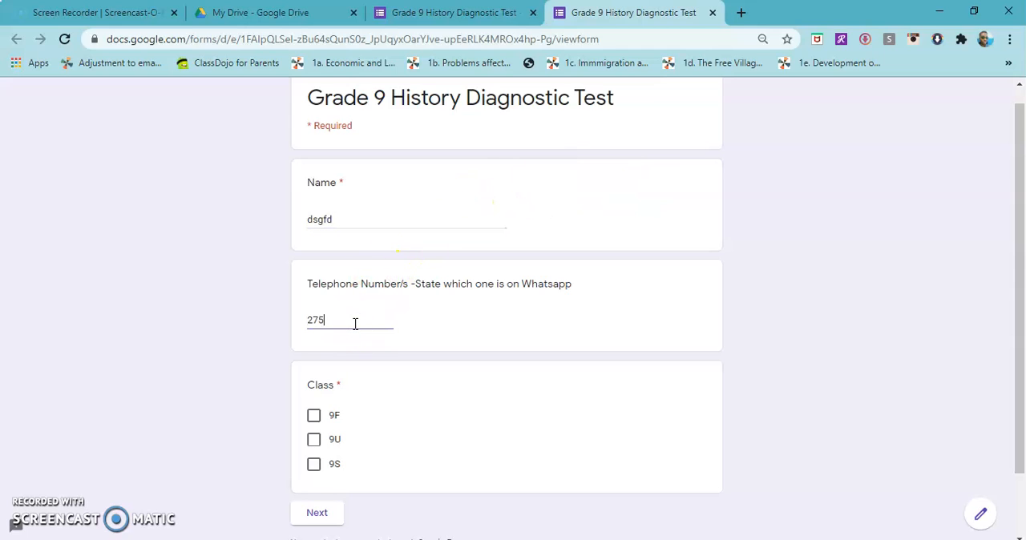
left_click(314, 415)
left_click(315, 514)
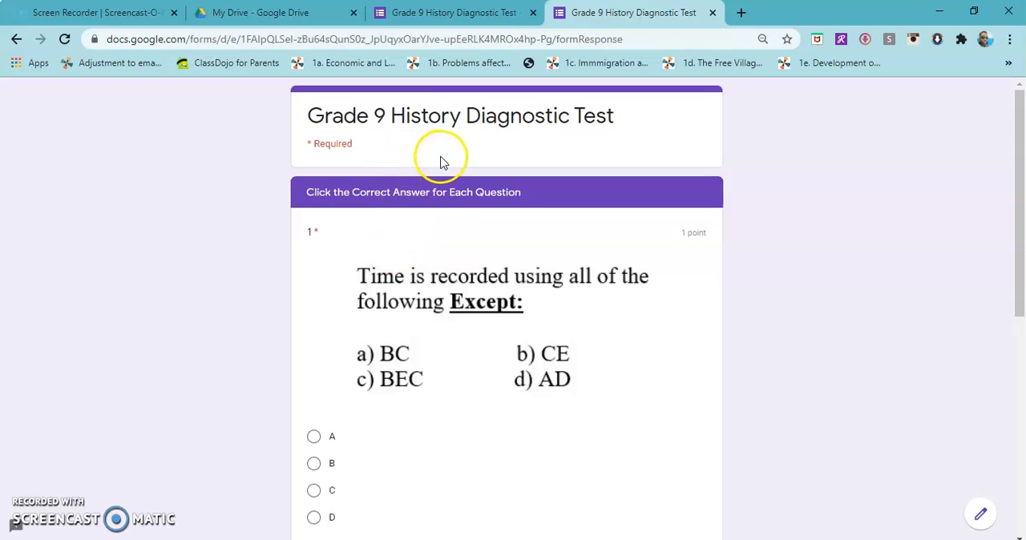
Review both image questions in the preview, answer question 2 with C, and close the preview without submitting
scroll(419, 237, "down", 4)
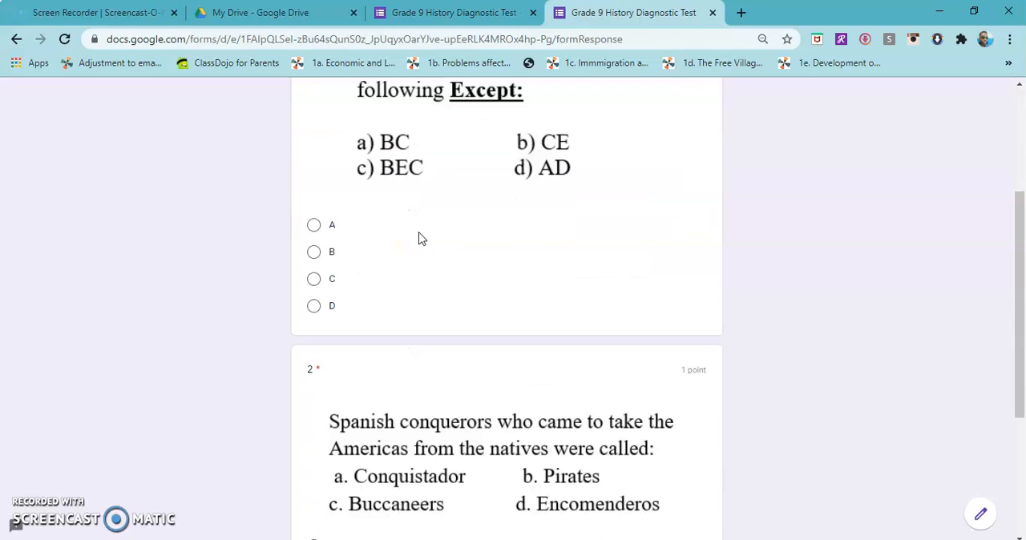
scroll(417, 236, "up", 2)
scroll(329, 156, "up", 2)
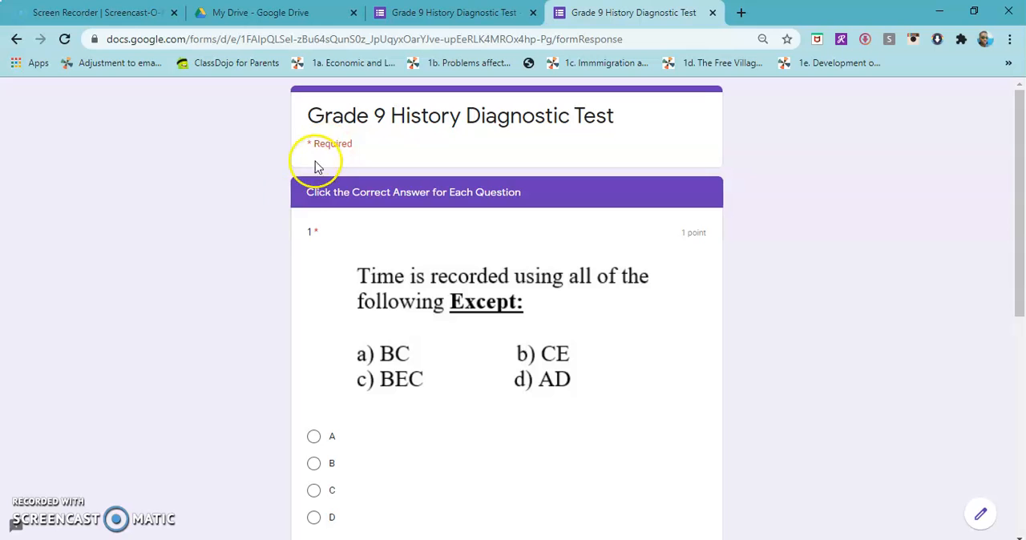
scroll(393, 269, "down", 6)
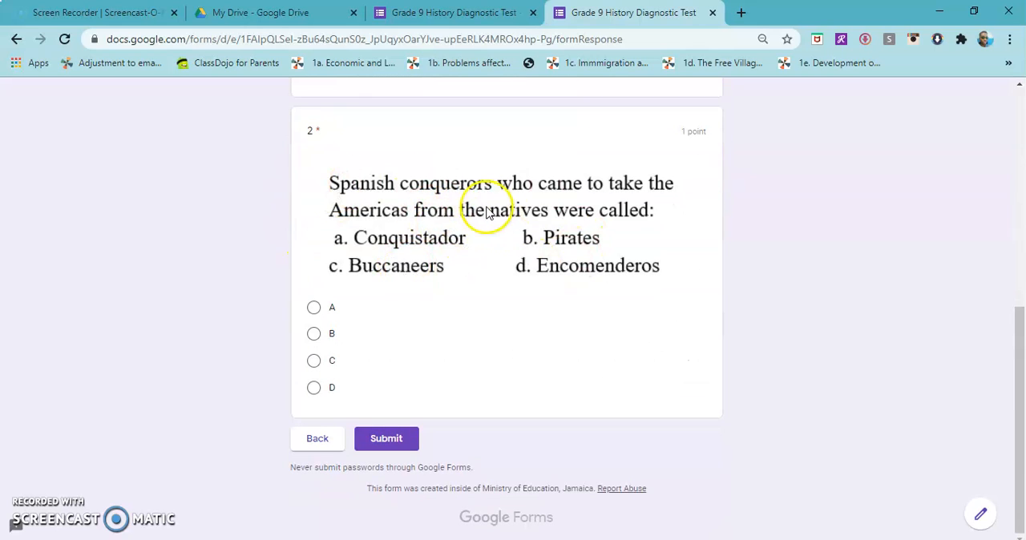
scroll(561, 263, "up", 4)
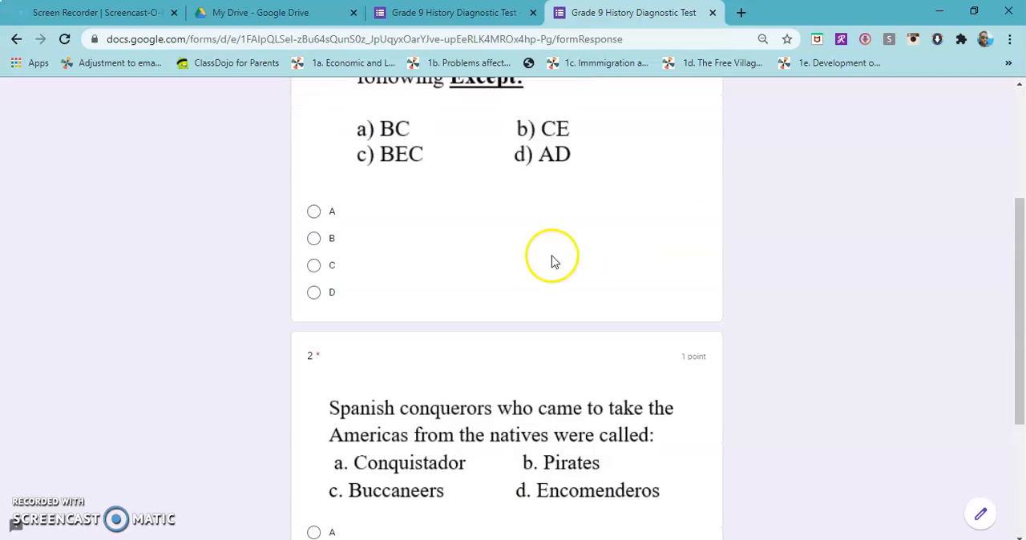
left_click(313, 311)
scroll(414, 300, "down", 4)
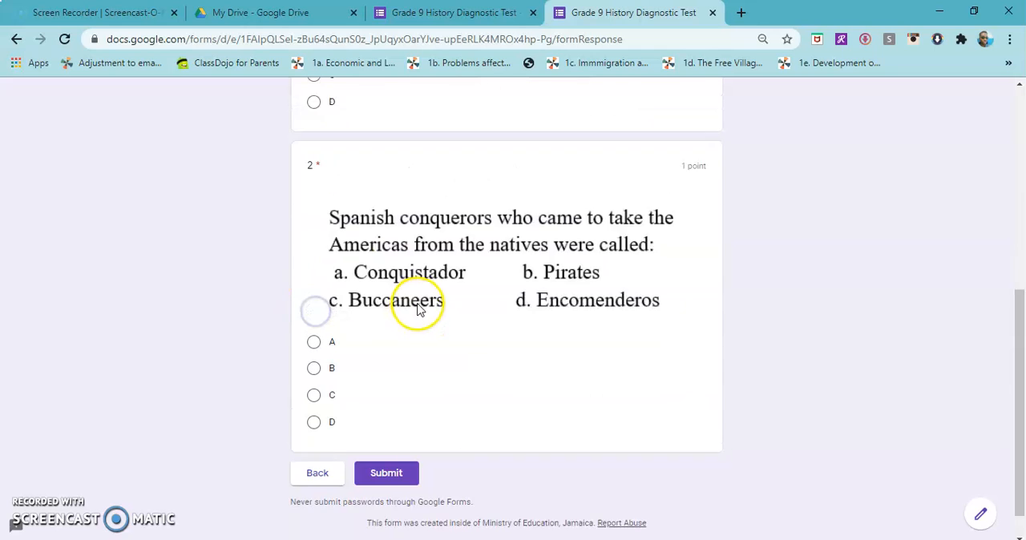
left_click(314, 360)
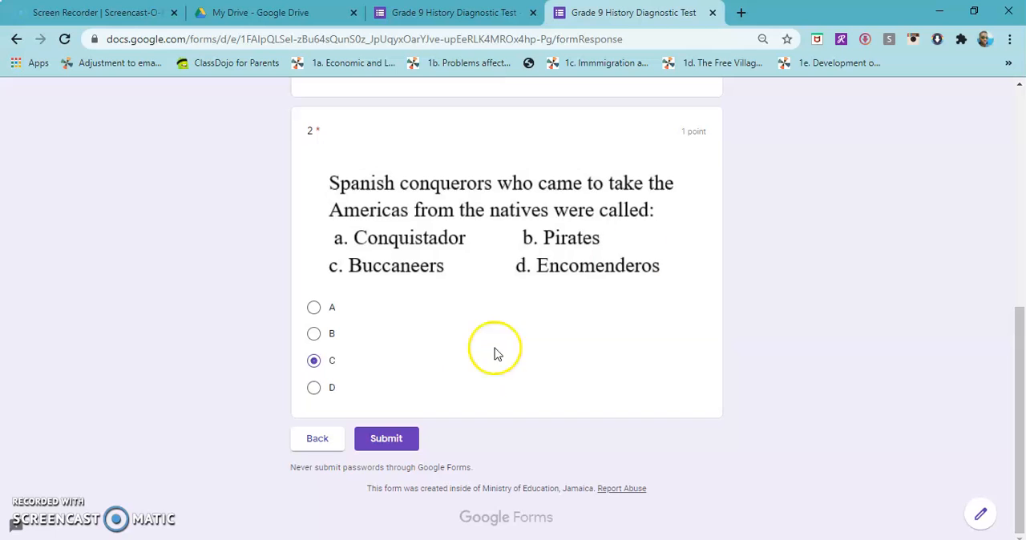
left_click(713, 12)
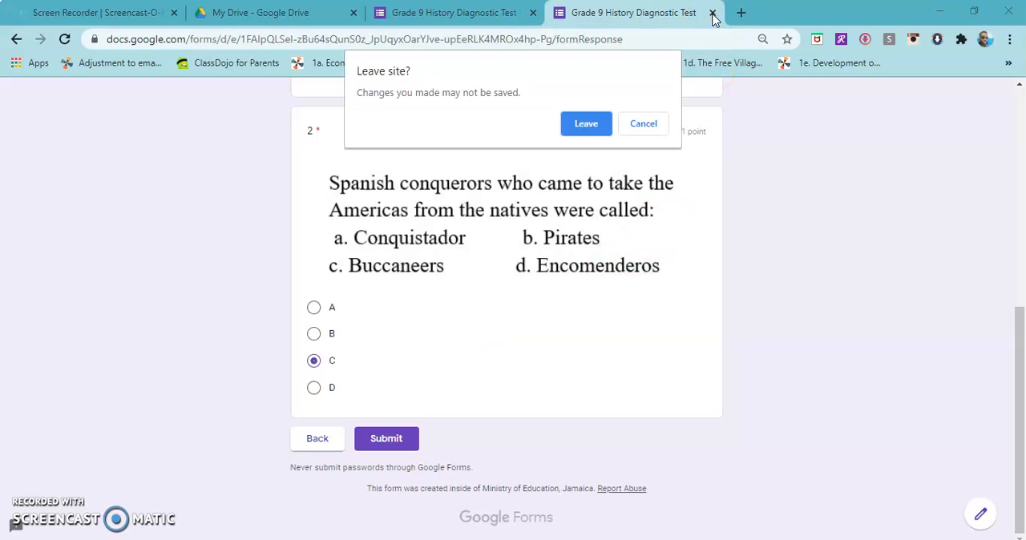
left_click(586, 124)
Review the form's General, Presentation and Quizzes settings and save them
scroll(435, 133, "down", 2)
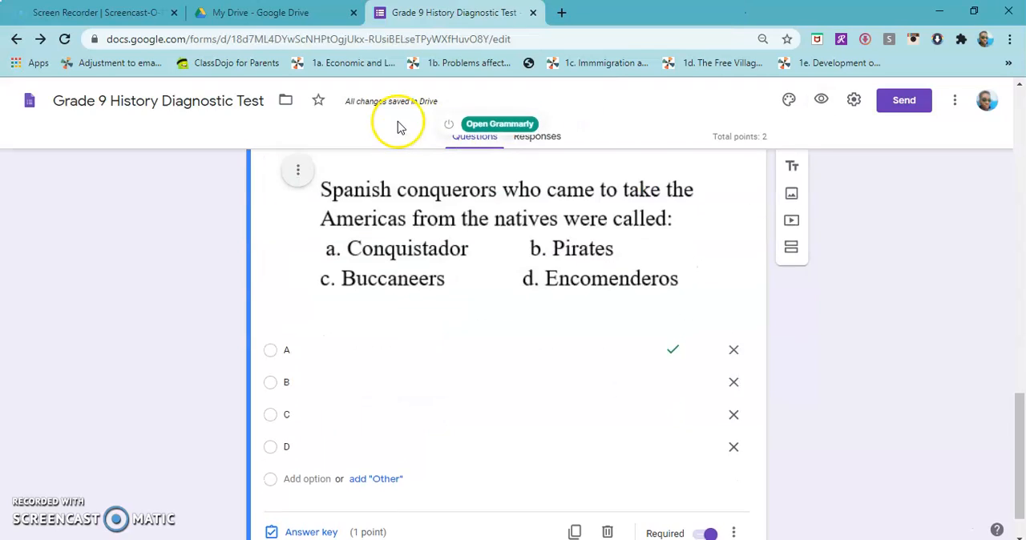
scroll(582, 294, "down", 1)
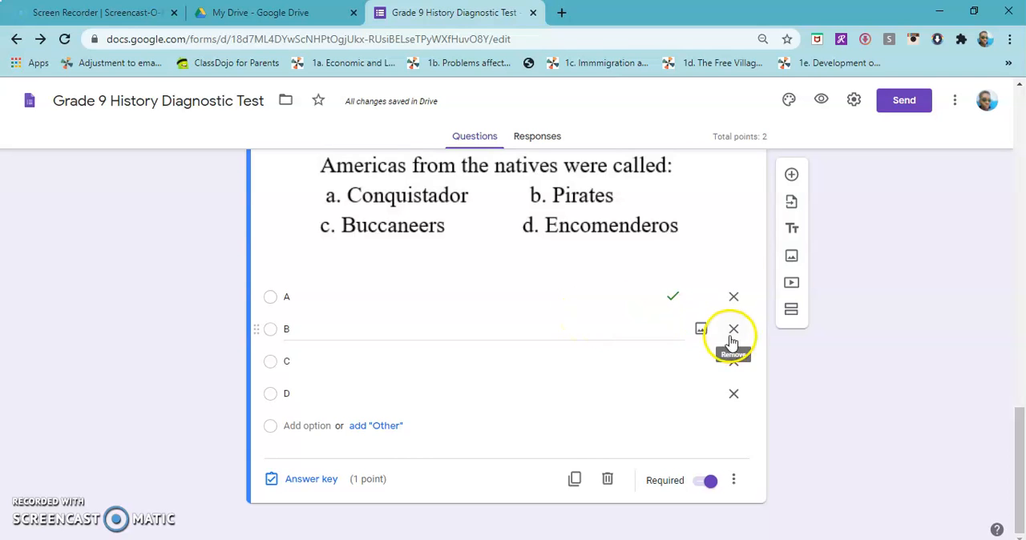
left_click(854, 102)
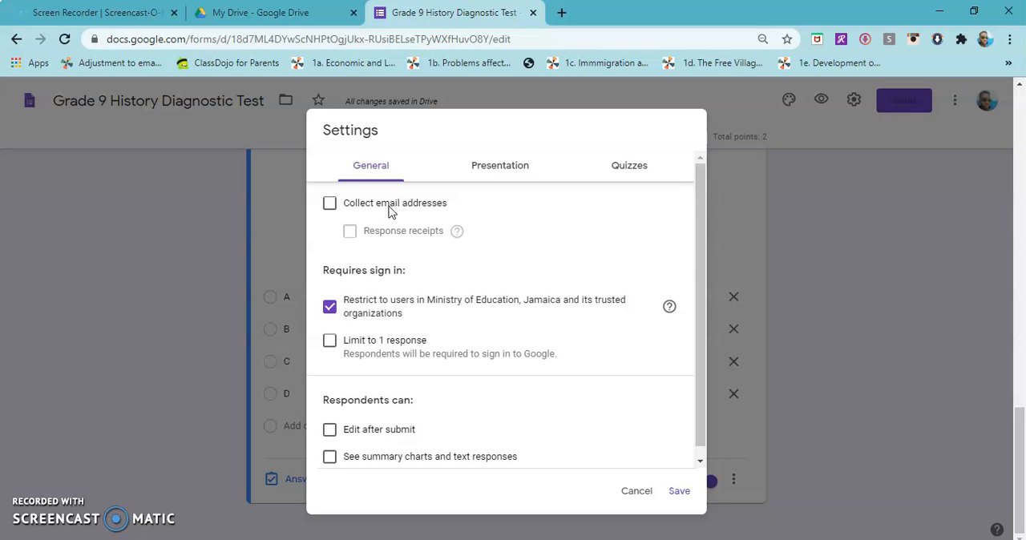
scroll(393, 225, "down", 1)
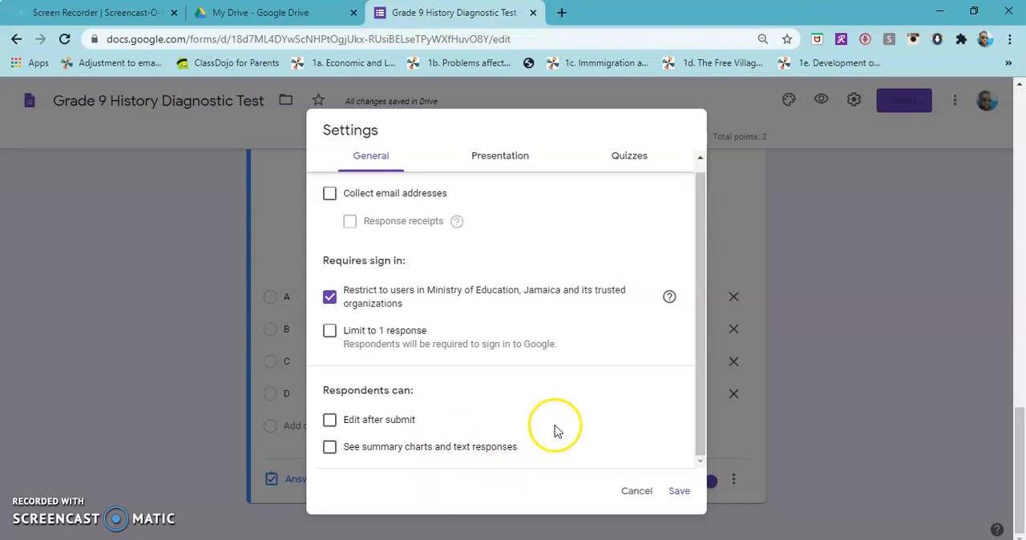
left_click(514, 159)
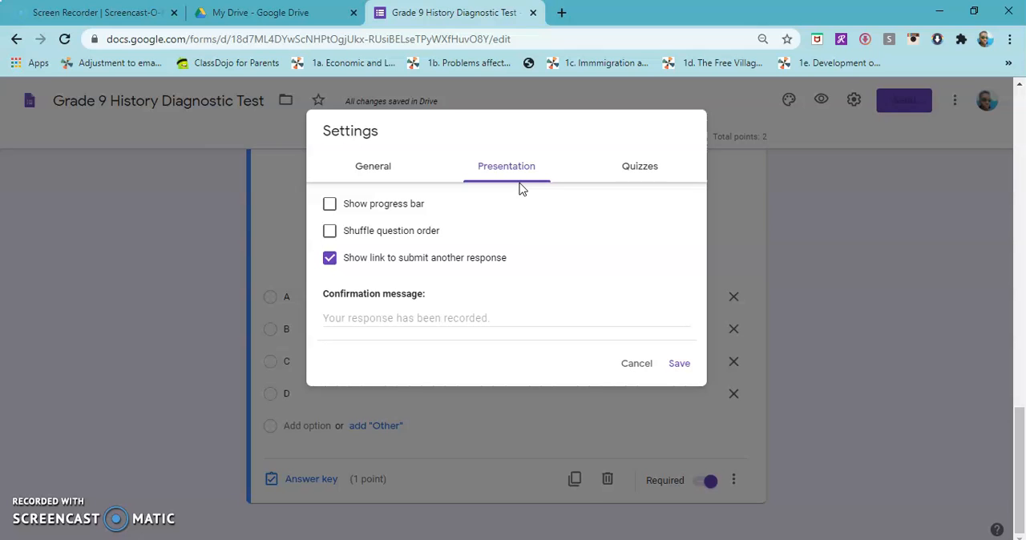
left_click(630, 173)
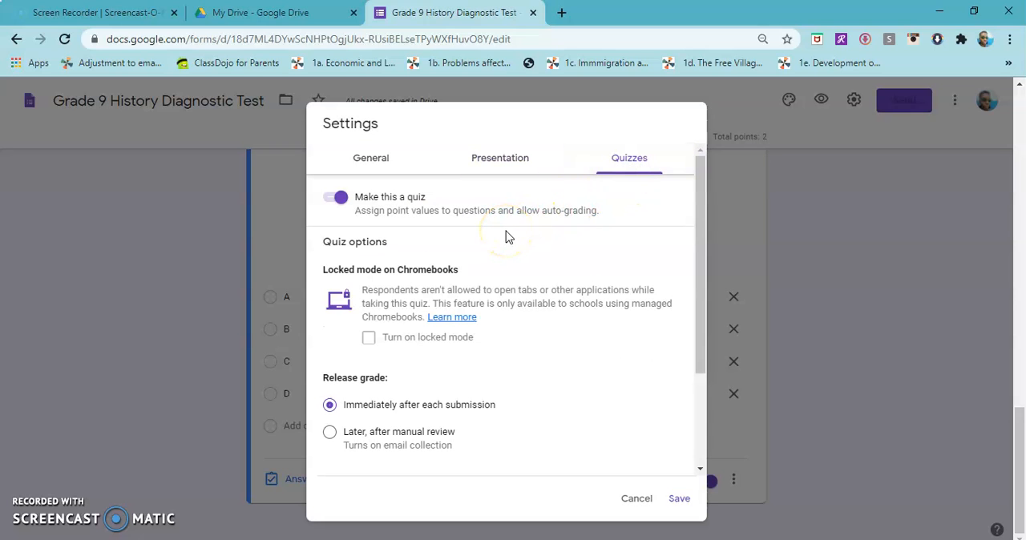
left_click(377, 154)
left_click(509, 169)
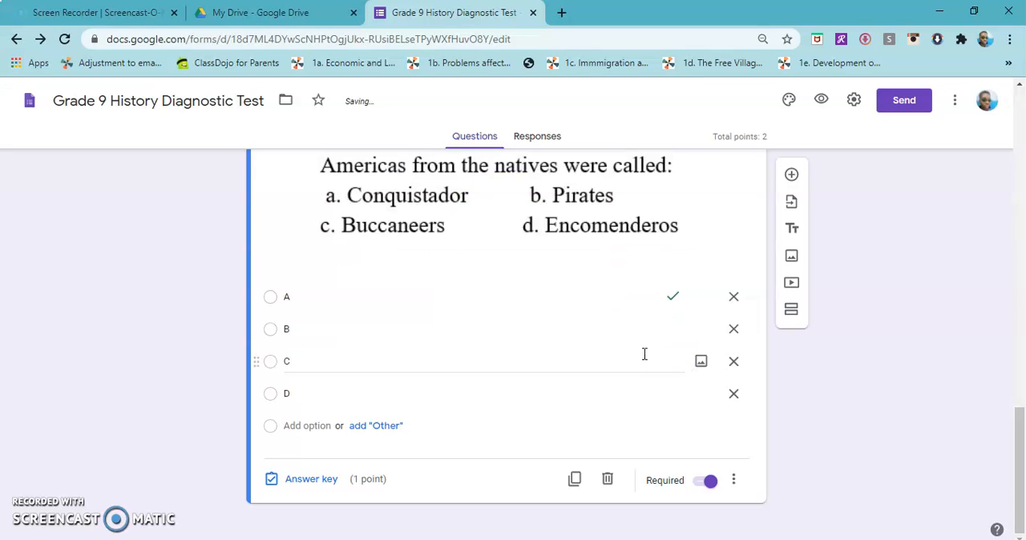
Open the form's theme options and bring up the header image selection
scroll(890, 236, "up", 15)
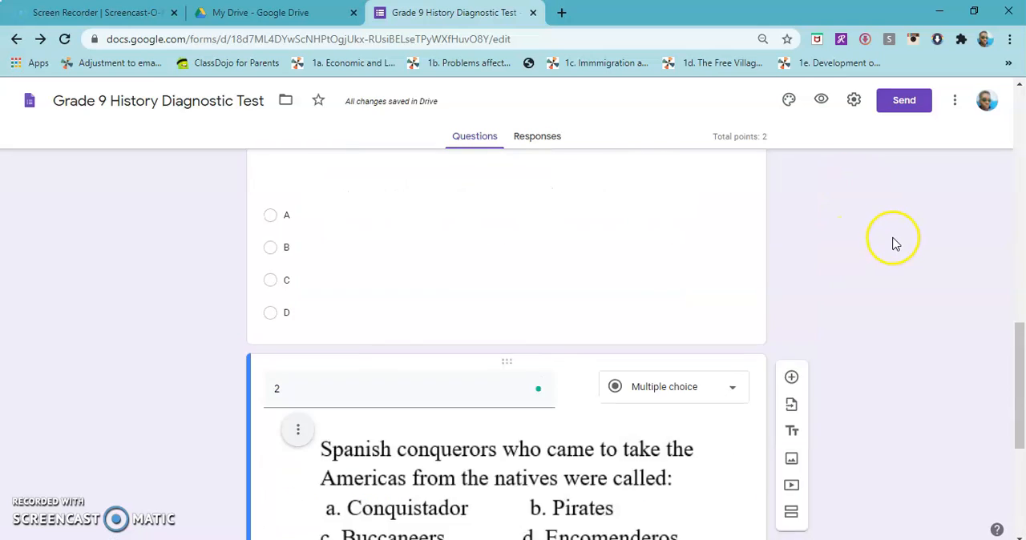
left_click(789, 100)
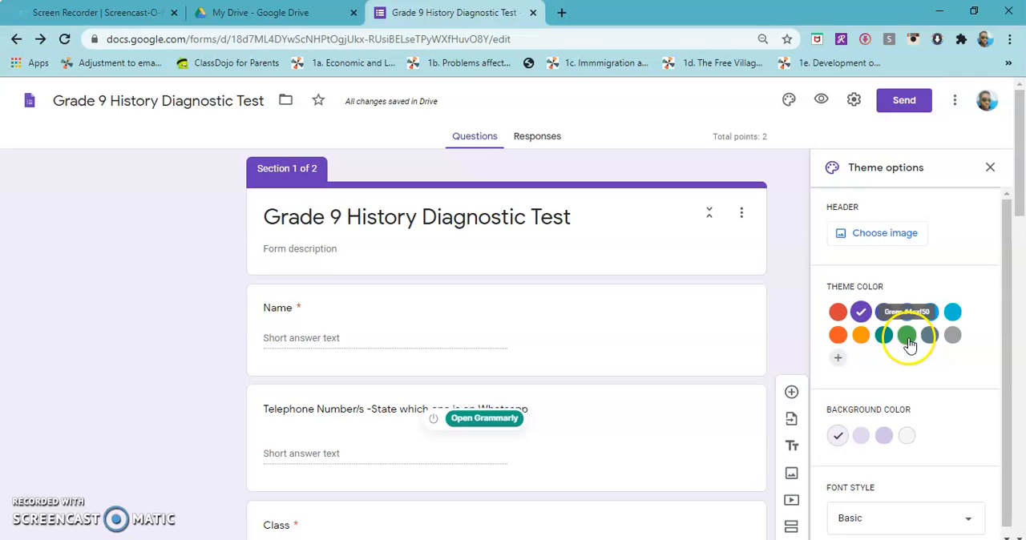
scroll(910, 340, "down", 1)
scroll(888, 447, "down", 3)
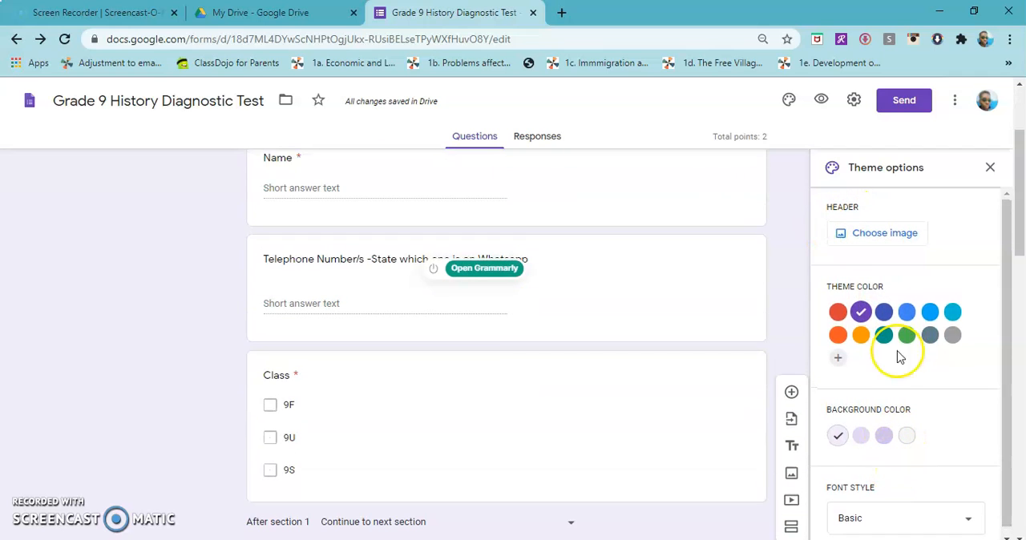
left_click(892, 233)
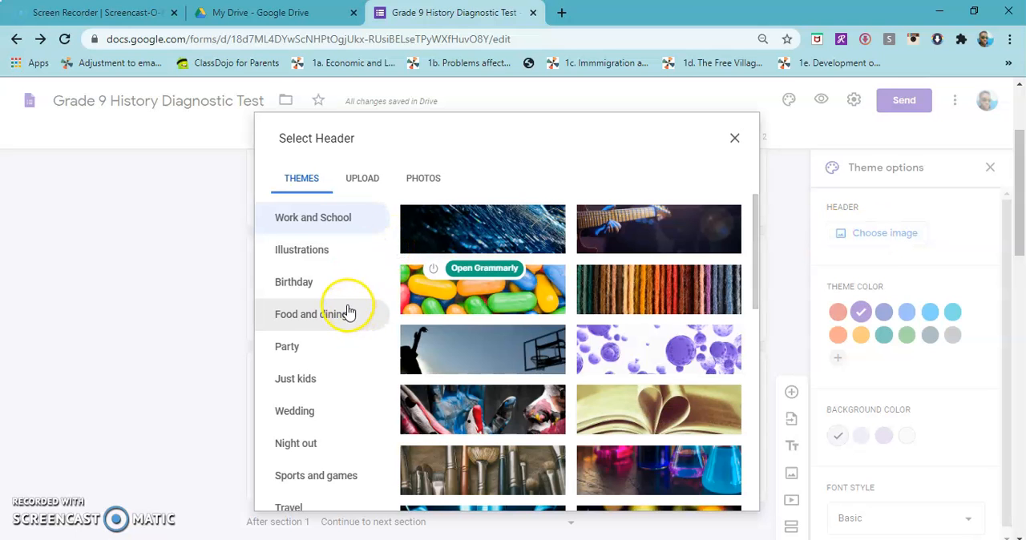
Look through the Photos, Upload and Themes sources available for the header image
scroll(323, 402, "down", 1)
scroll(321, 401, "down", 1)
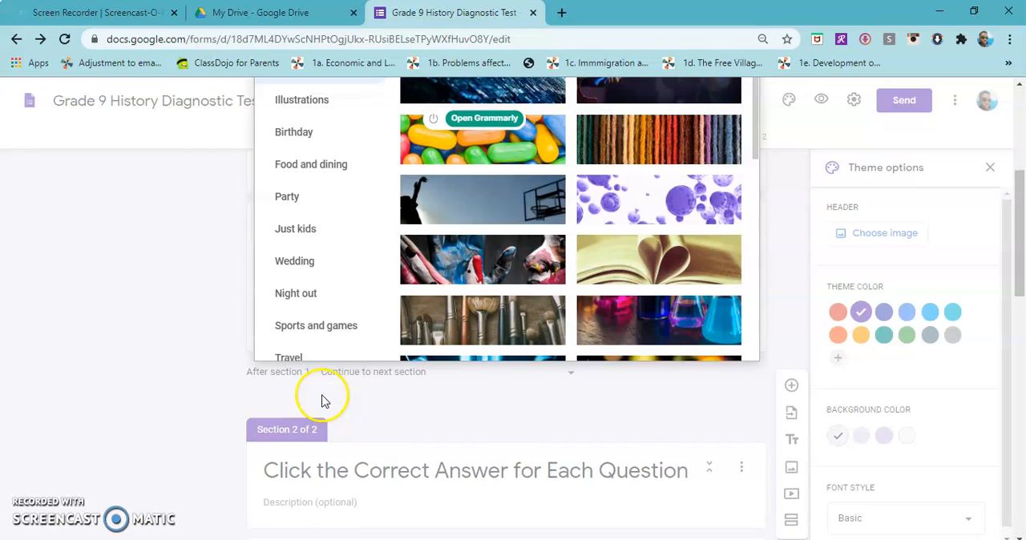
scroll(320, 401, "up", 2)
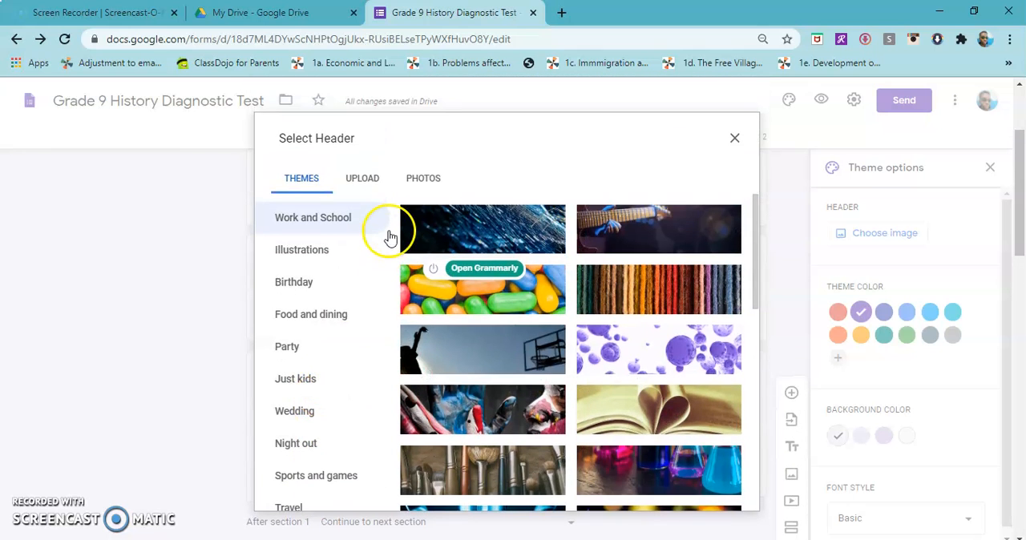
left_click(438, 181)
left_click(365, 179)
left_click(300, 178)
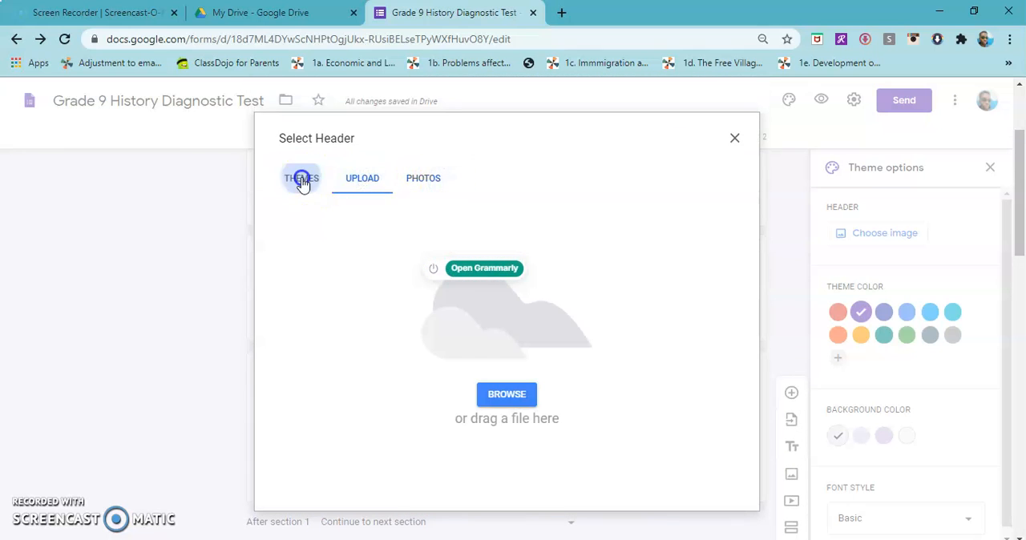
Insert the autumn tree with blowing leaves from the Illustrations themes as the form header and close the theme options
left_click(302, 250)
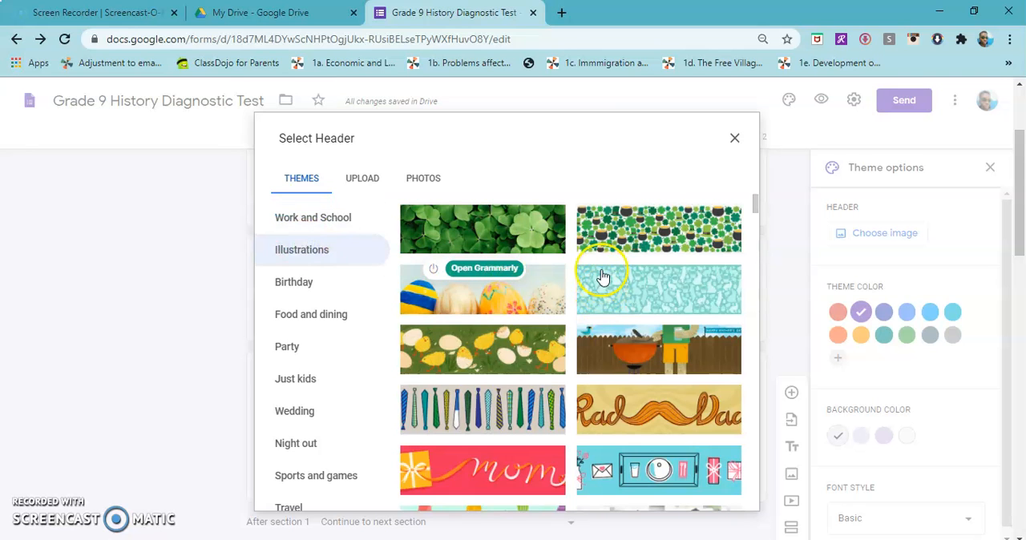
scroll(602, 276, "down", 3)
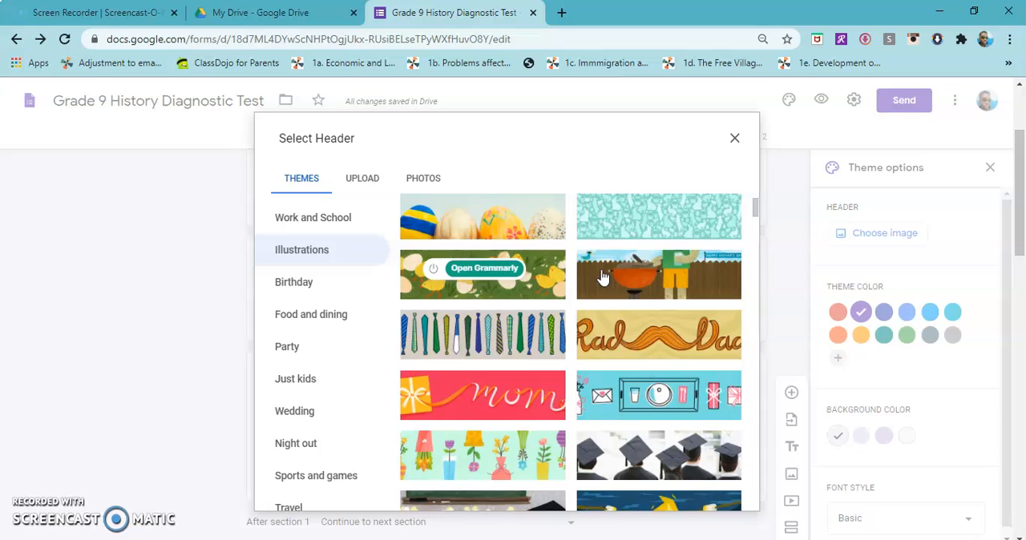
scroll(603, 277, "down", 7)
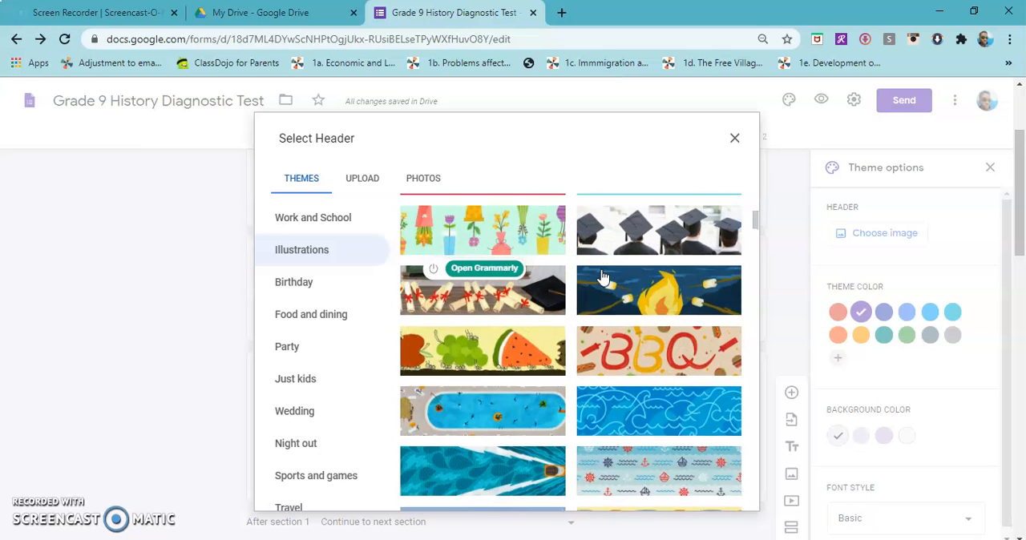
scroll(603, 277, "down", 1)
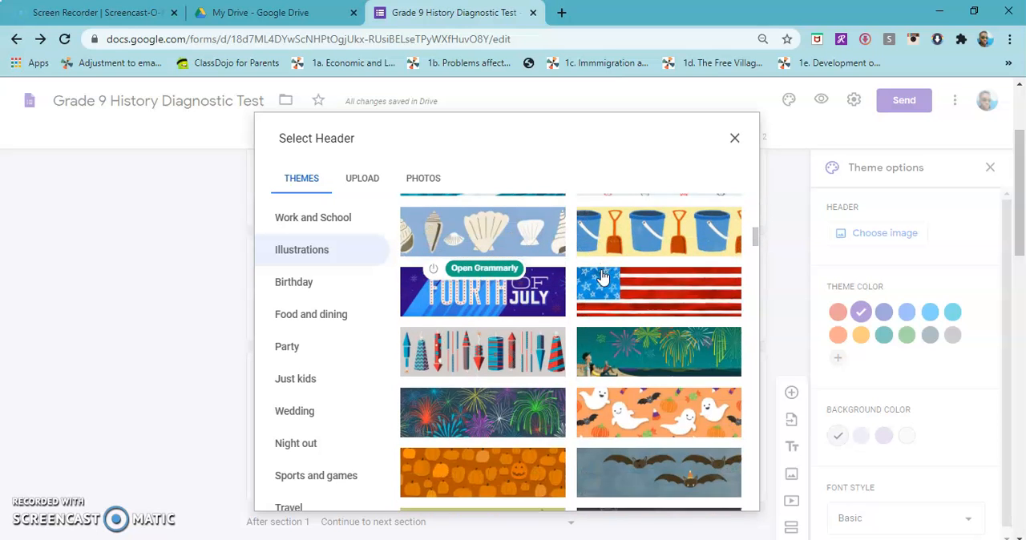
scroll(603, 276, "down", 1)
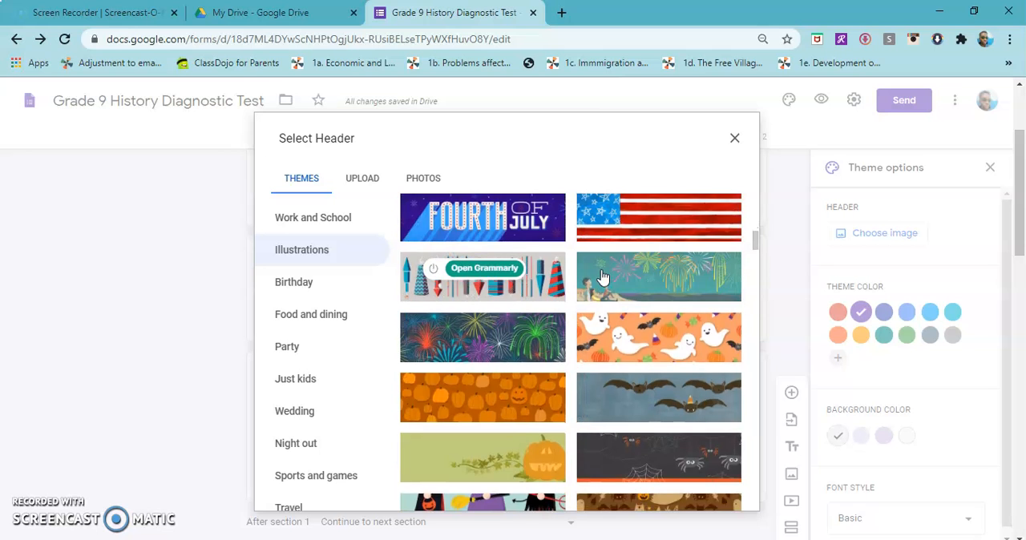
scroll(603, 277, "down", 5)
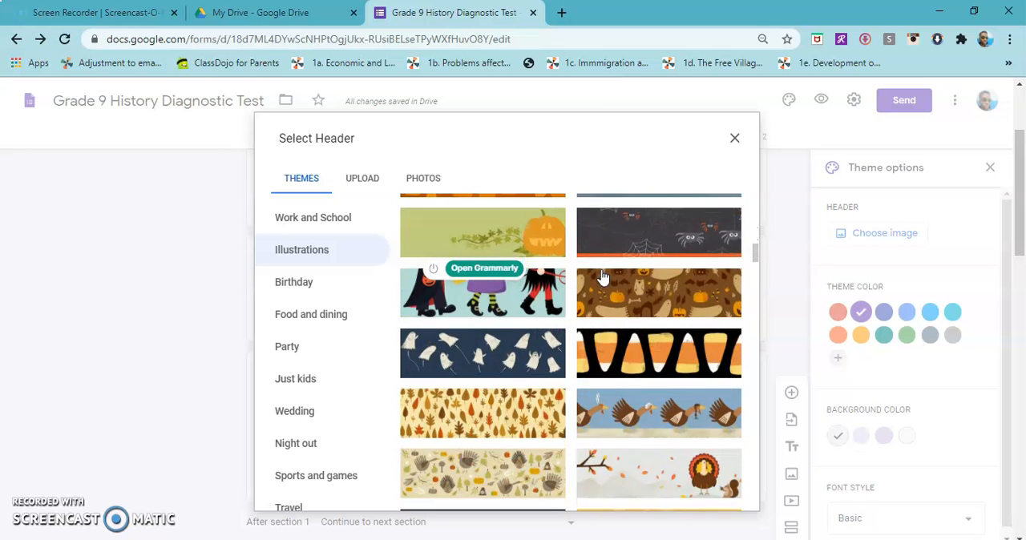
scroll(603, 277, "down", 1)
left_click(525, 319)
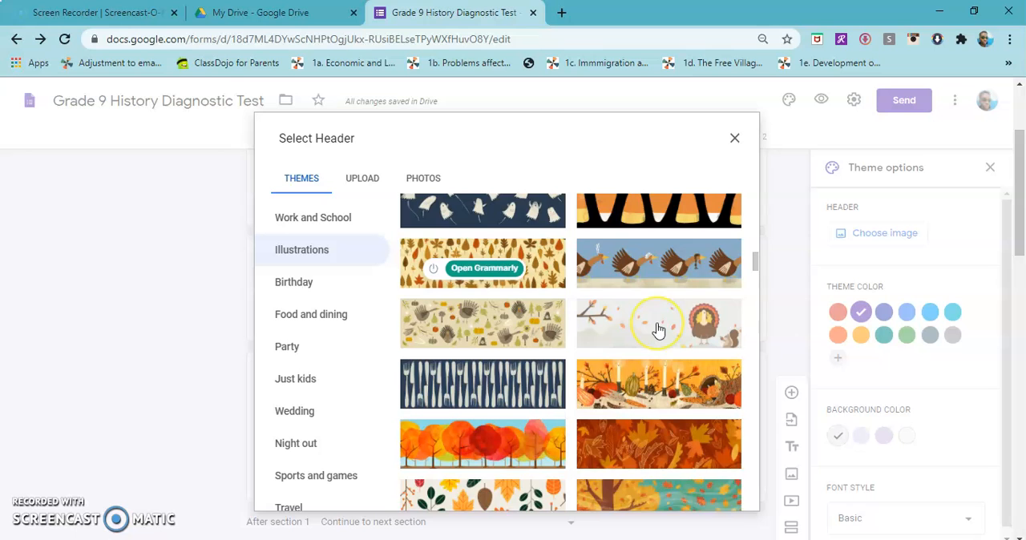
scroll(657, 325, "down", 3)
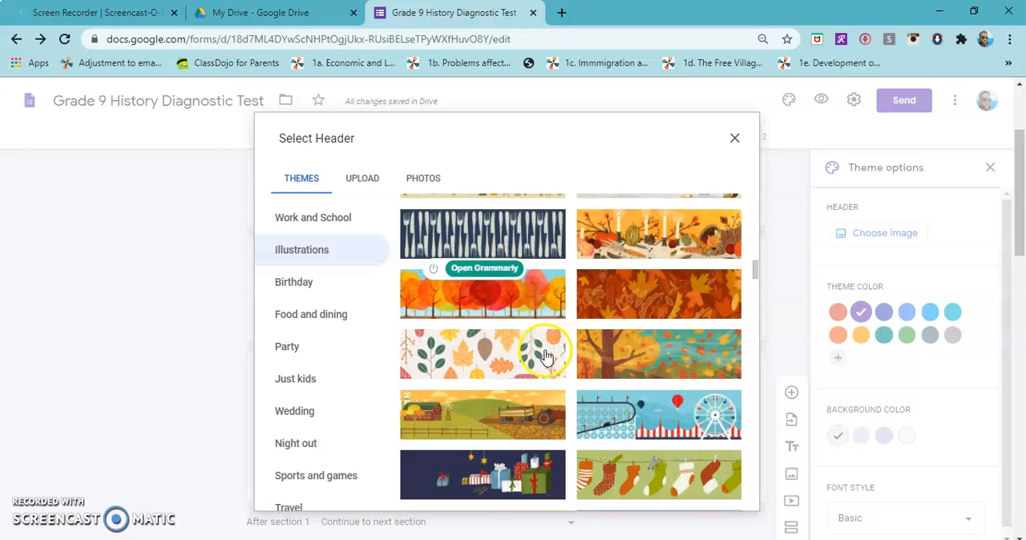
left_click(647, 357)
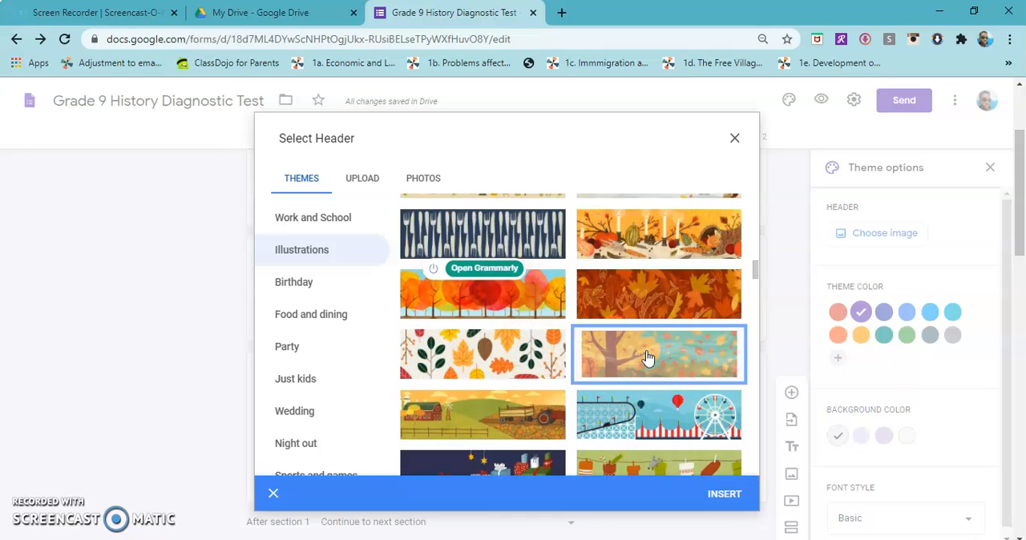
left_click(724, 491)
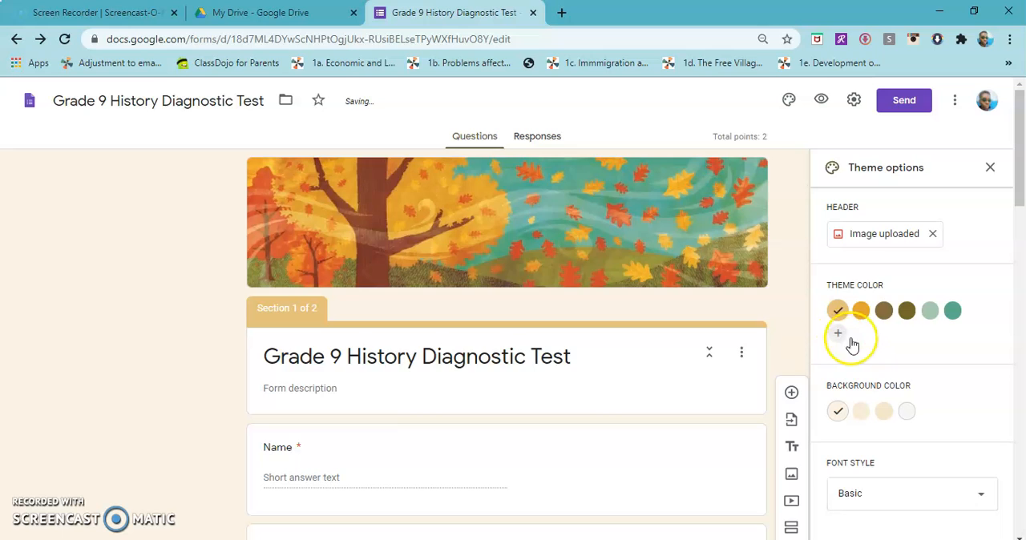
scroll(894, 272, "down", 5)
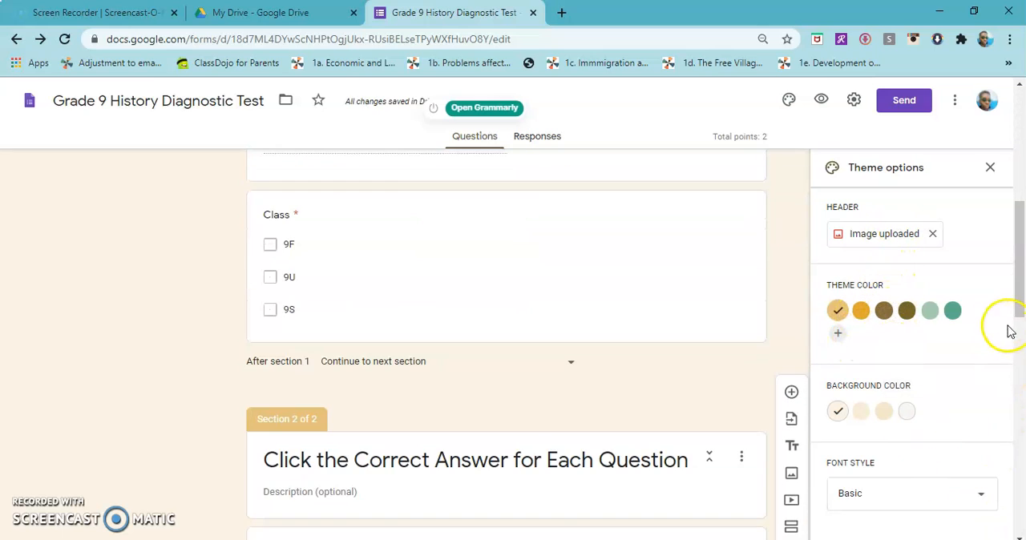
left_click(988, 170)
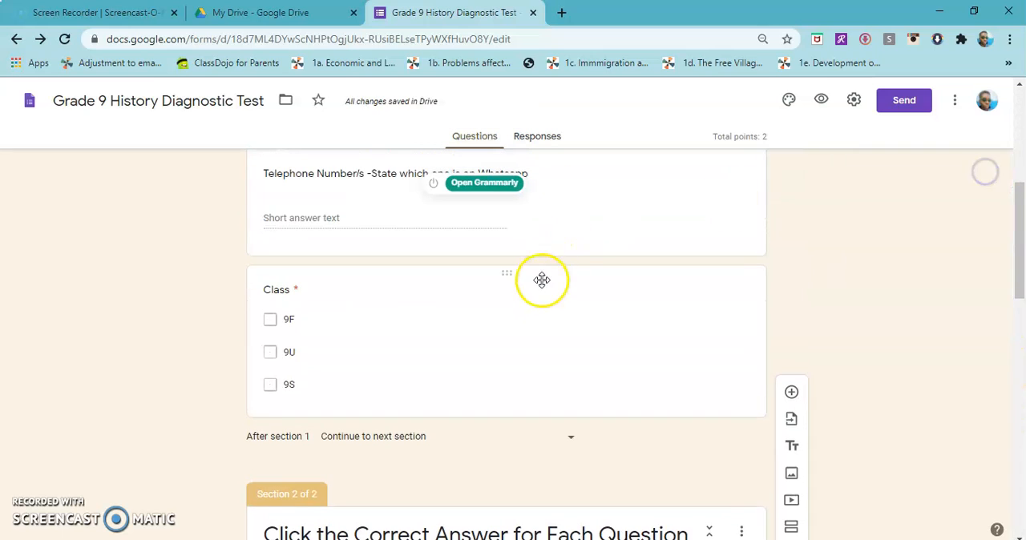
Preview the form with its new header image and close the preview
scroll(540, 280, "up", 4)
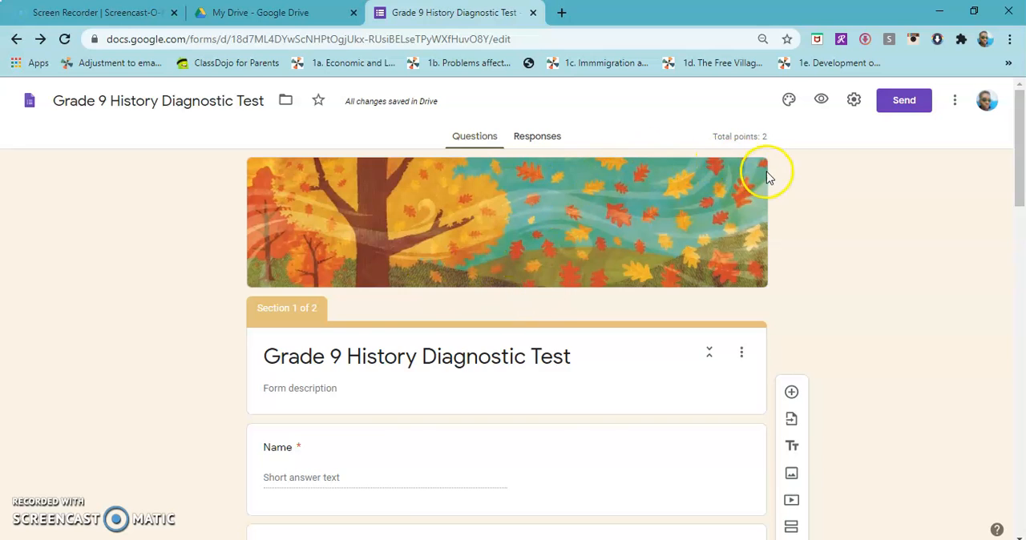
left_click(823, 103)
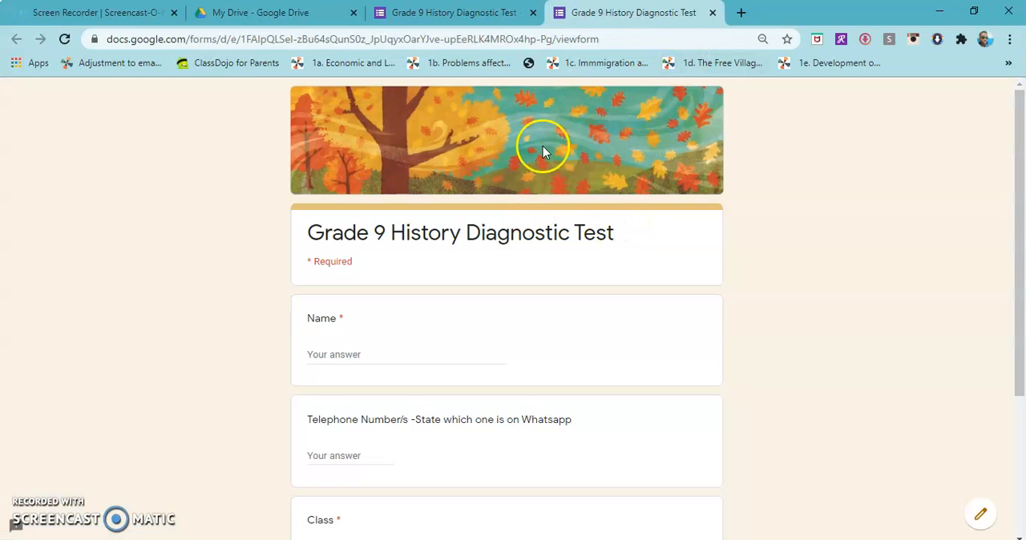
left_click(717, 13)
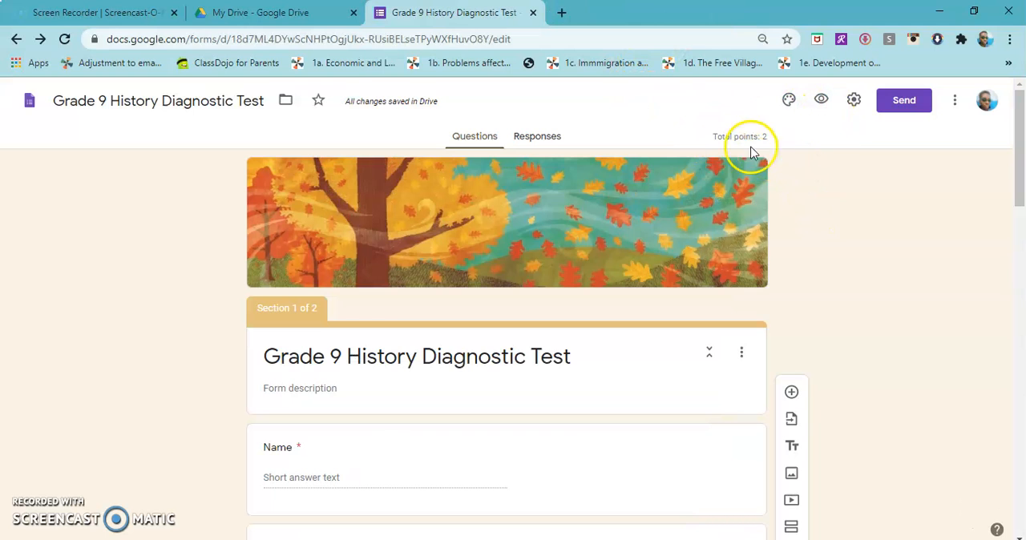
Add a blank multiple-choice question after question 2 and review the available question types
scroll(495, 193, "down", 10)
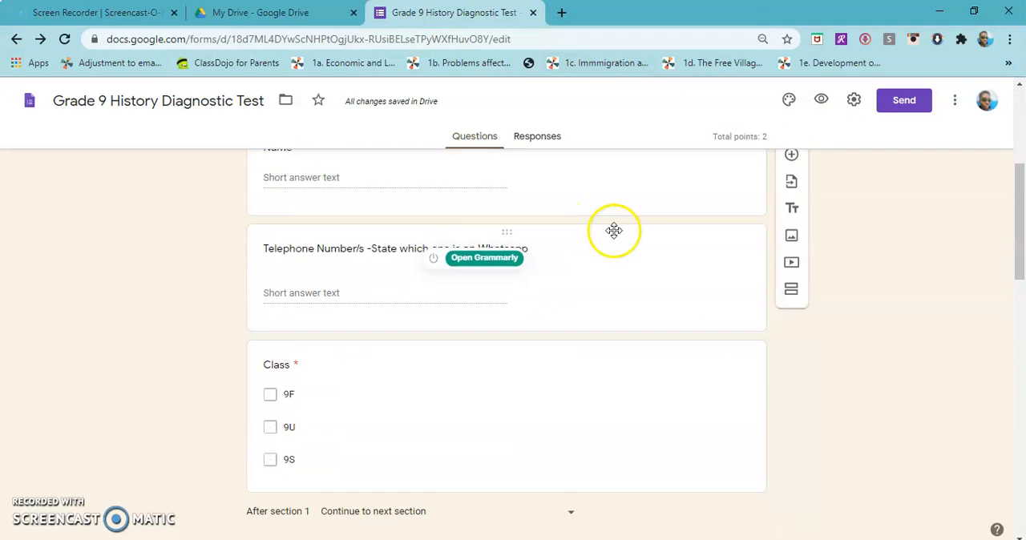
scroll(626, 241, "up", 2)
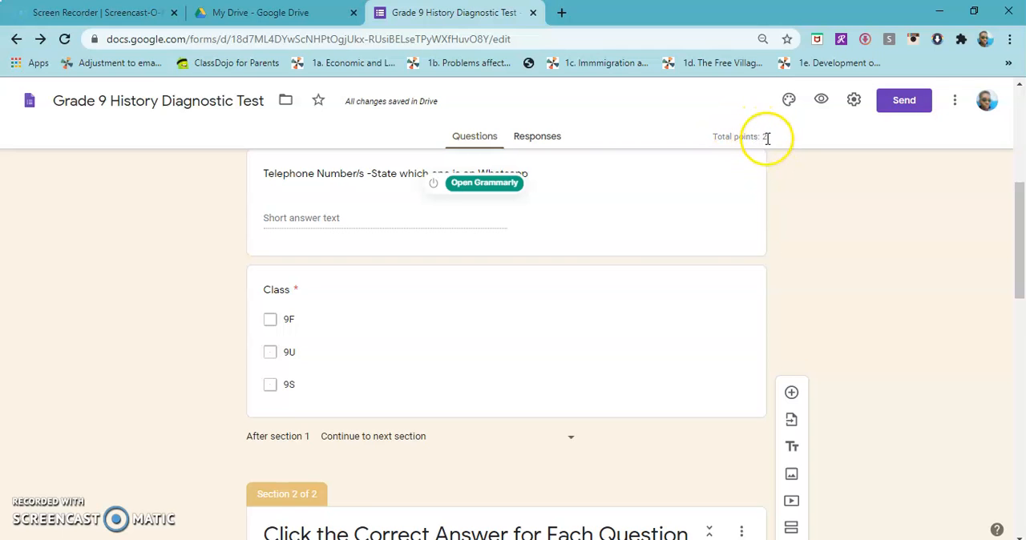
scroll(728, 242, "down", 7)
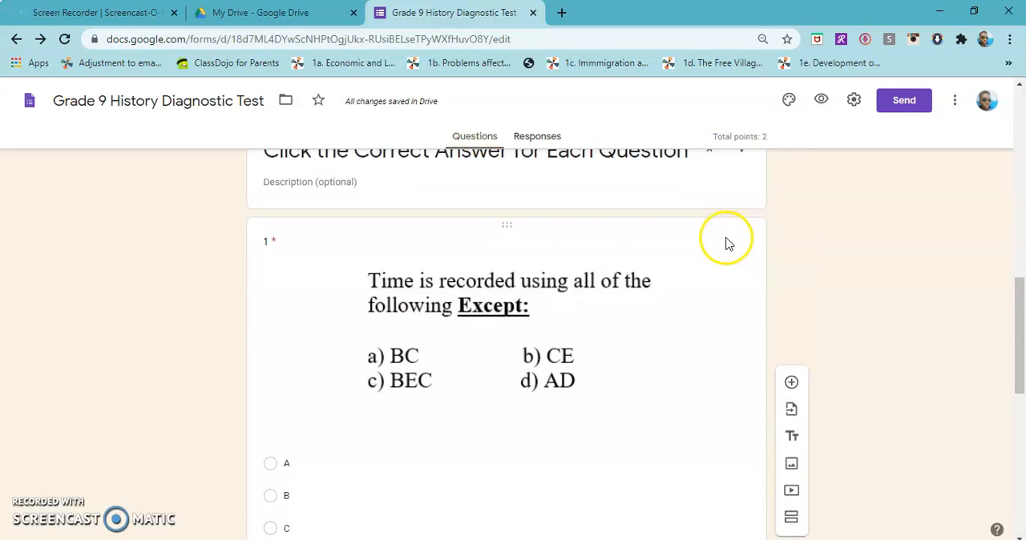
scroll(728, 240, "down", 1)
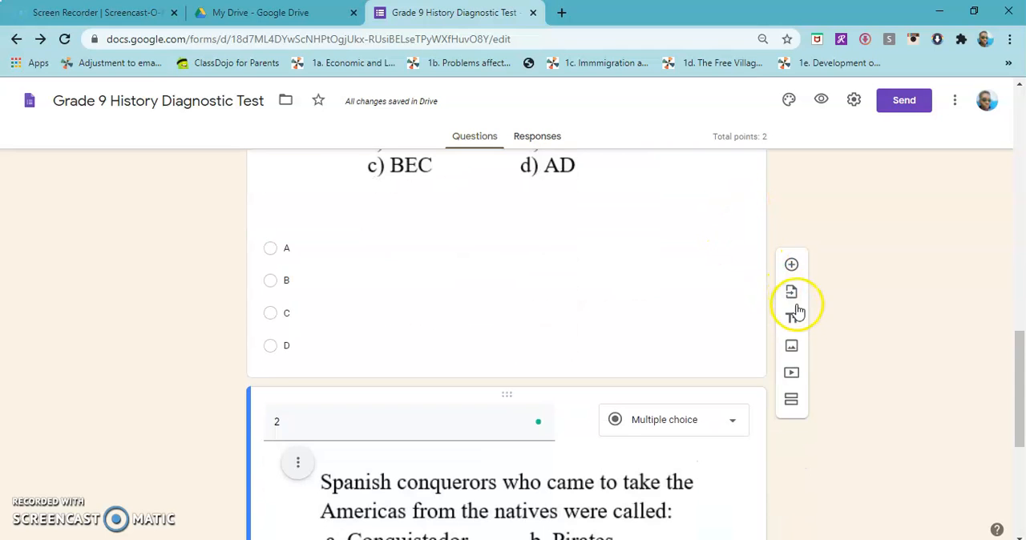
scroll(798, 319, "down", 5)
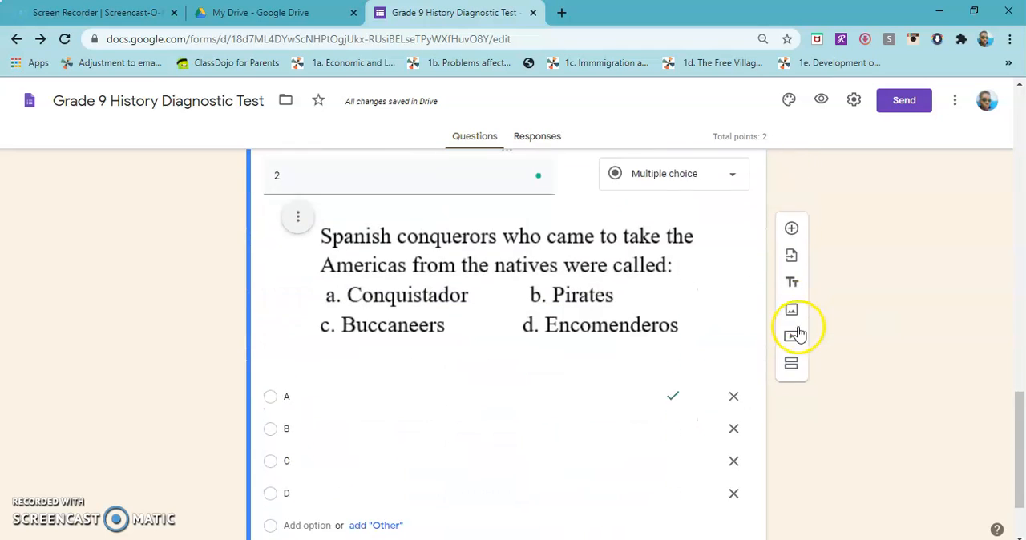
scroll(799, 321, "up", 1)
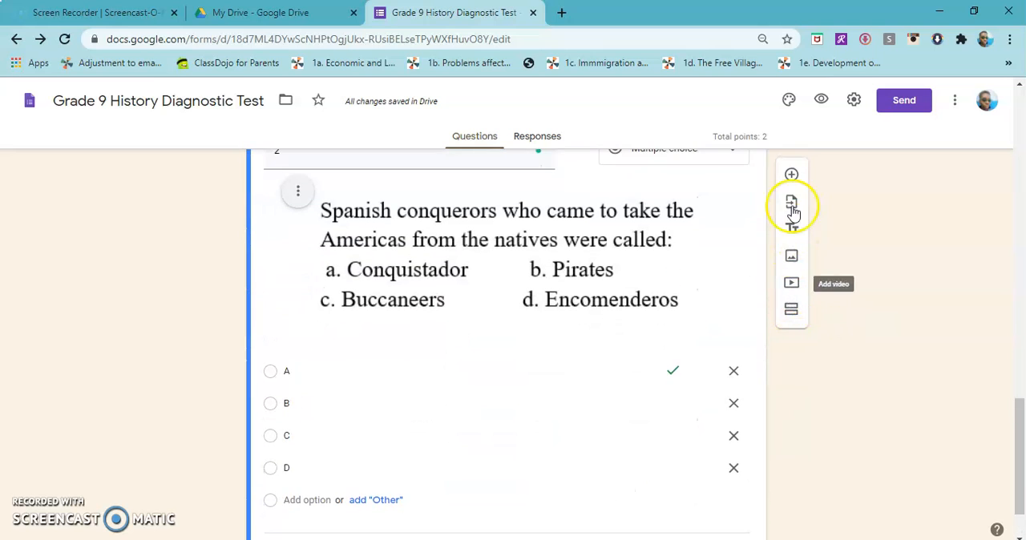
left_click(792, 175)
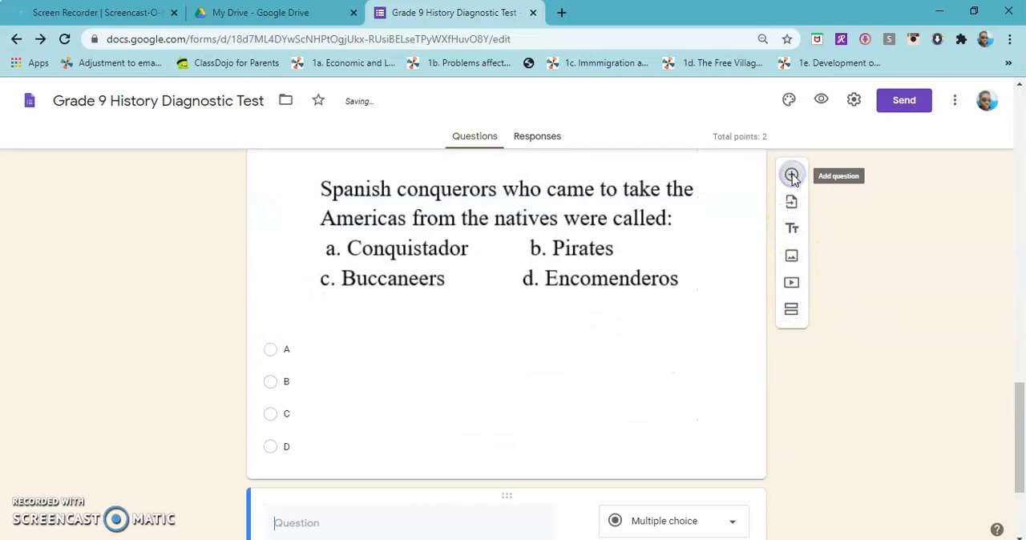
left_click(732, 352)
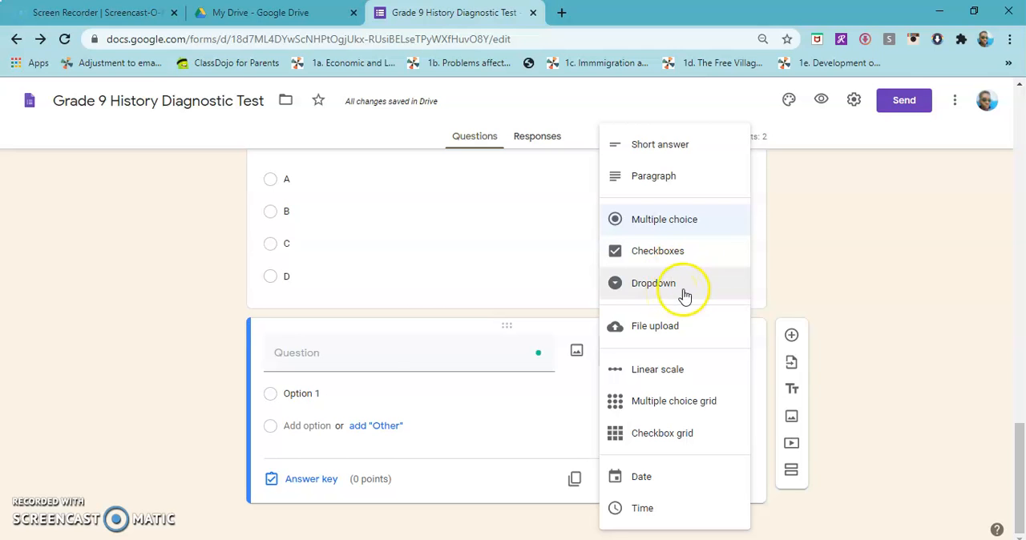
left_click(876, 296)
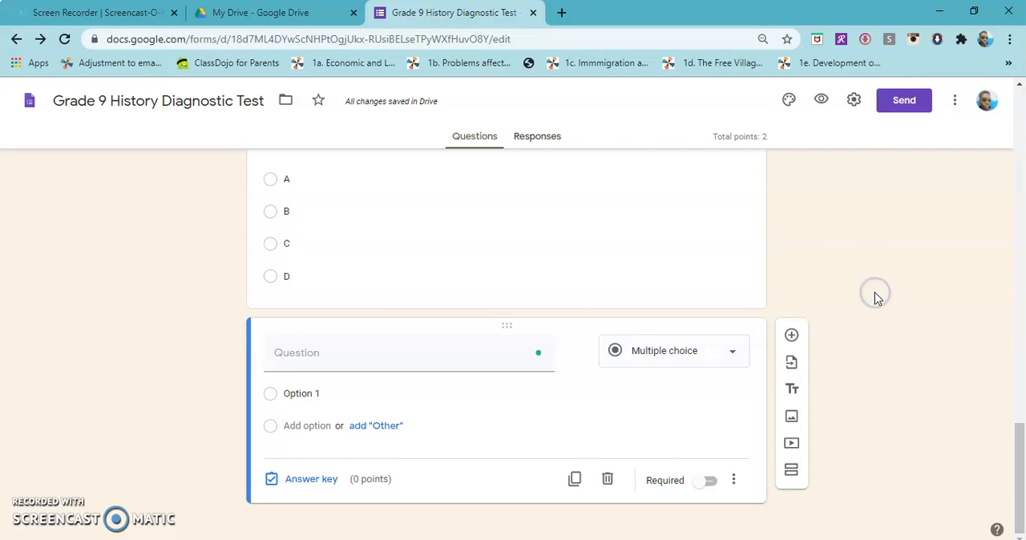
Open the option to add collaborators to the Grade 9 History Diagnostic Test form
scroll(877, 296, "up", 15)
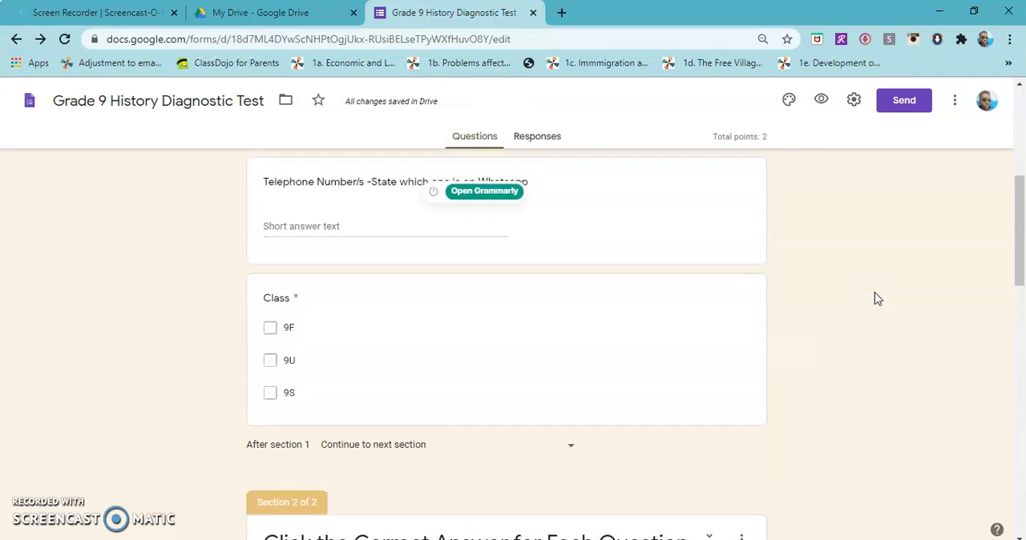
scroll(876, 298, "up", 5)
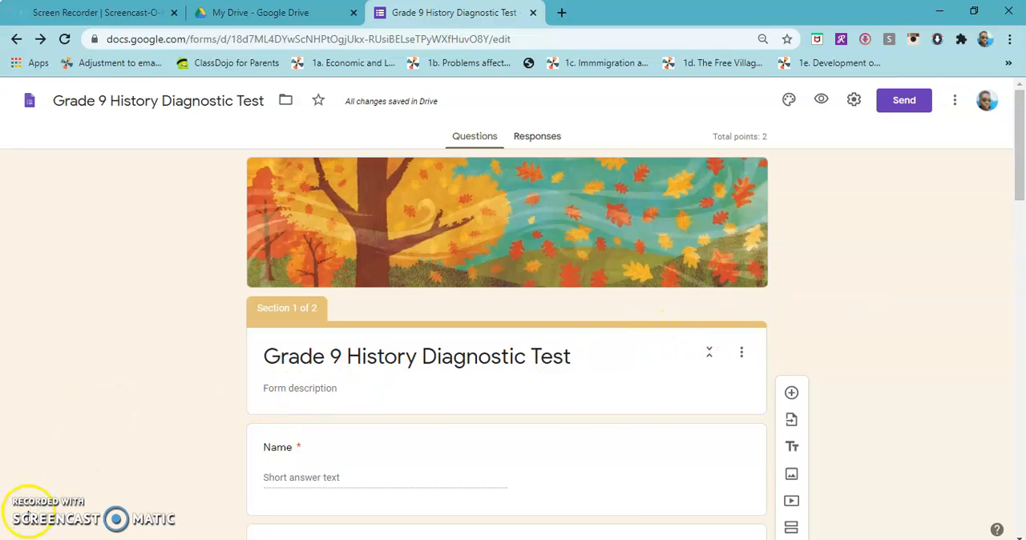
left_click(955, 105)
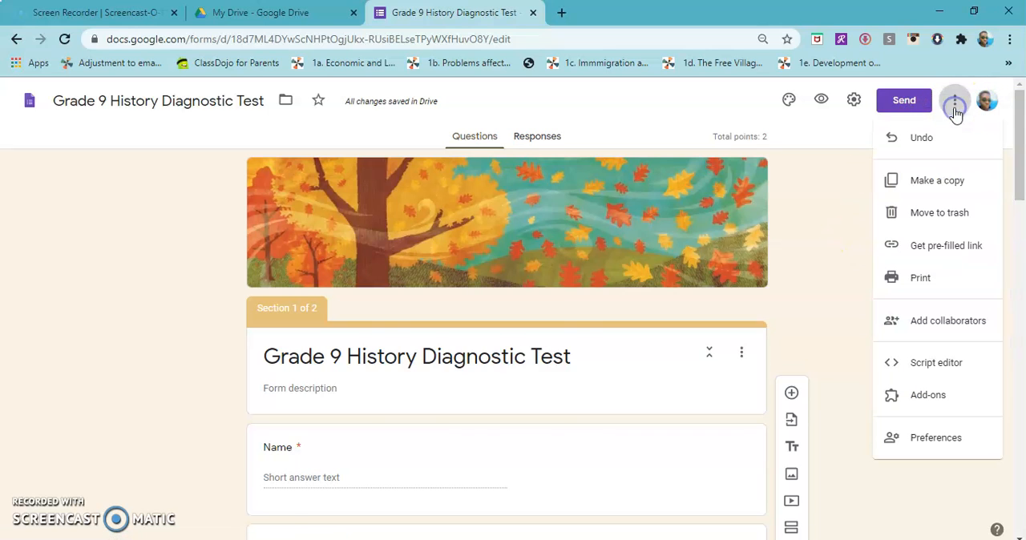
left_click(937, 324)
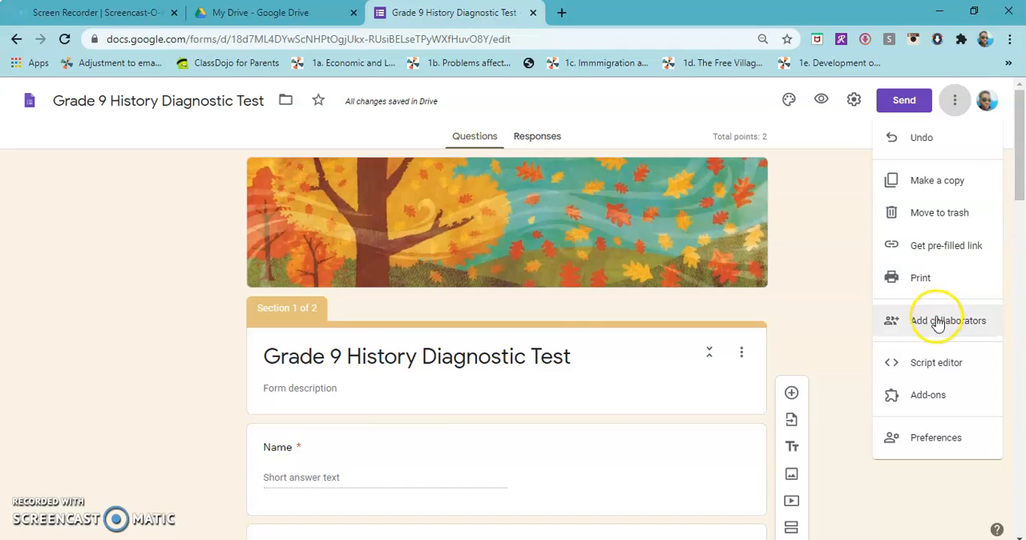
left_click(937, 324)
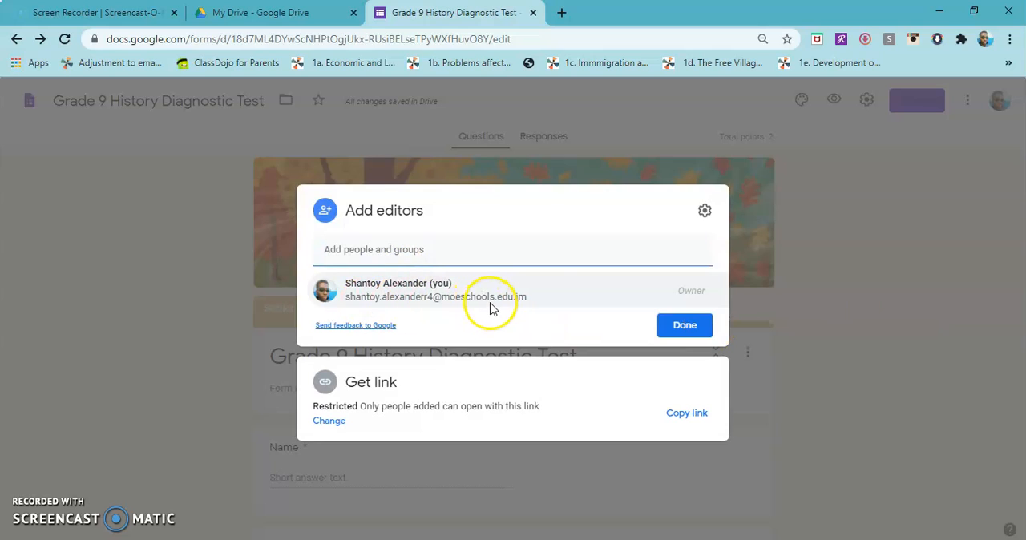
Choose the first two suggested school contacts as editors of the form
left_click(505, 250)
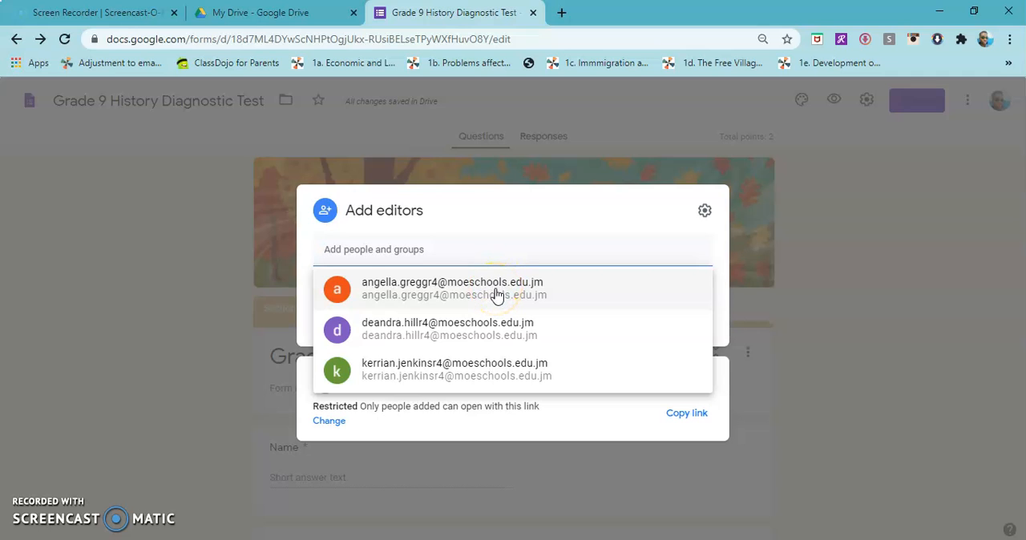
left_click(497, 291)
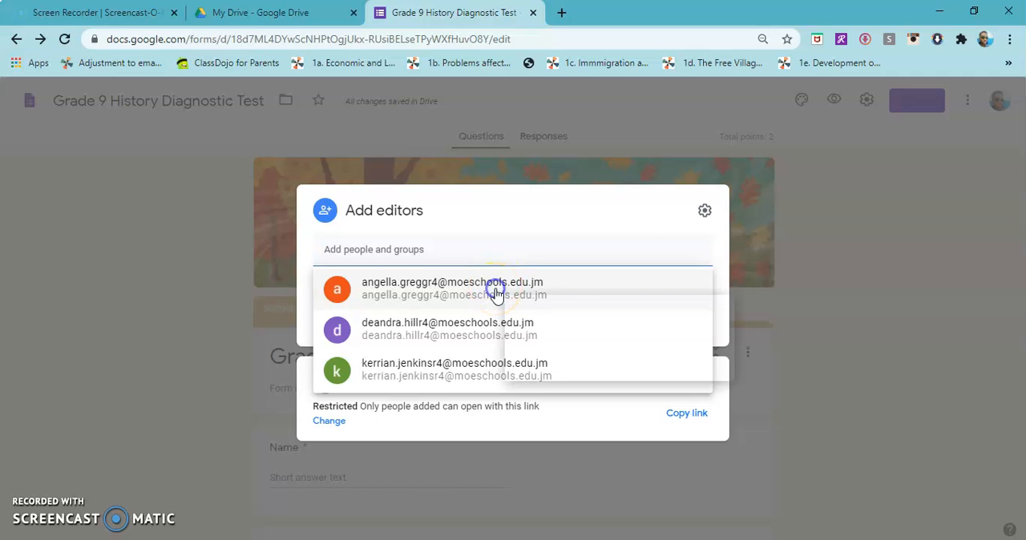
left_click(550, 227)
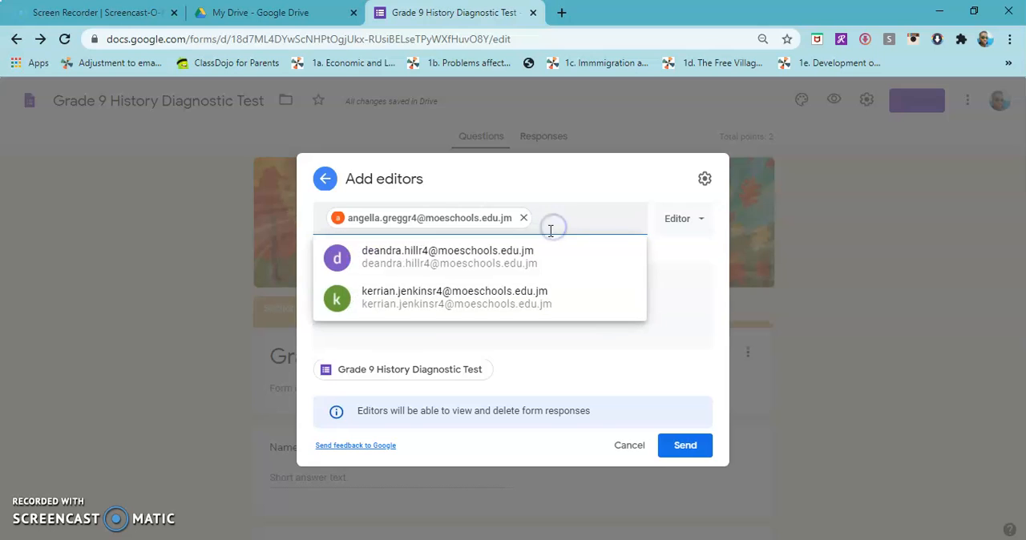
left_click(518, 267)
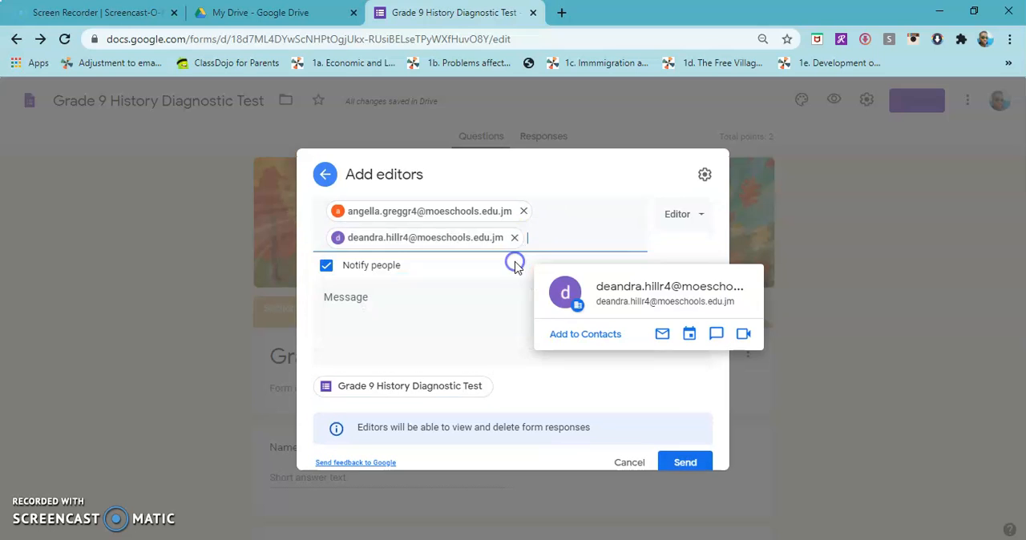
left_click(566, 230)
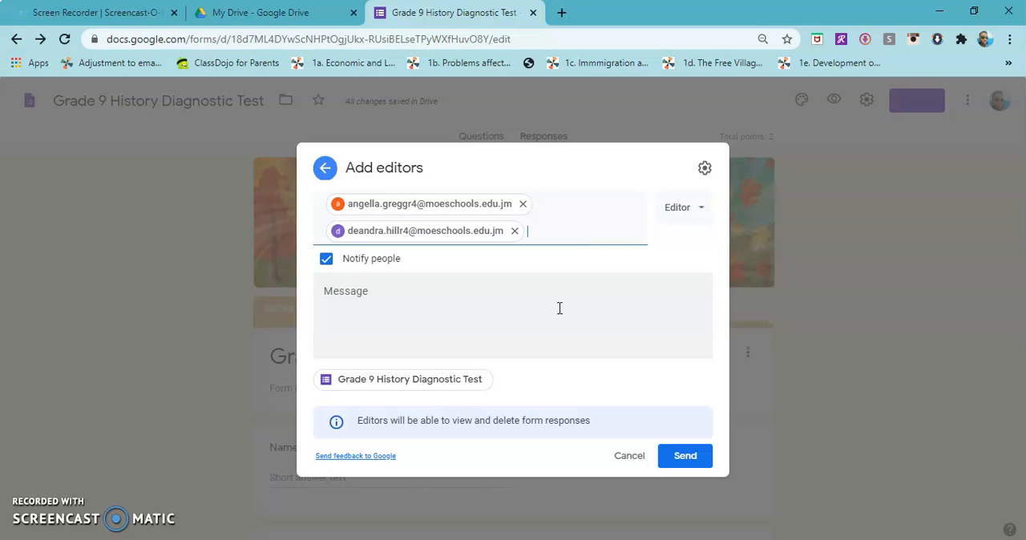
Keep the Editor role for both chosen contacts and send them the collaboration invitation
left_click(699, 213)
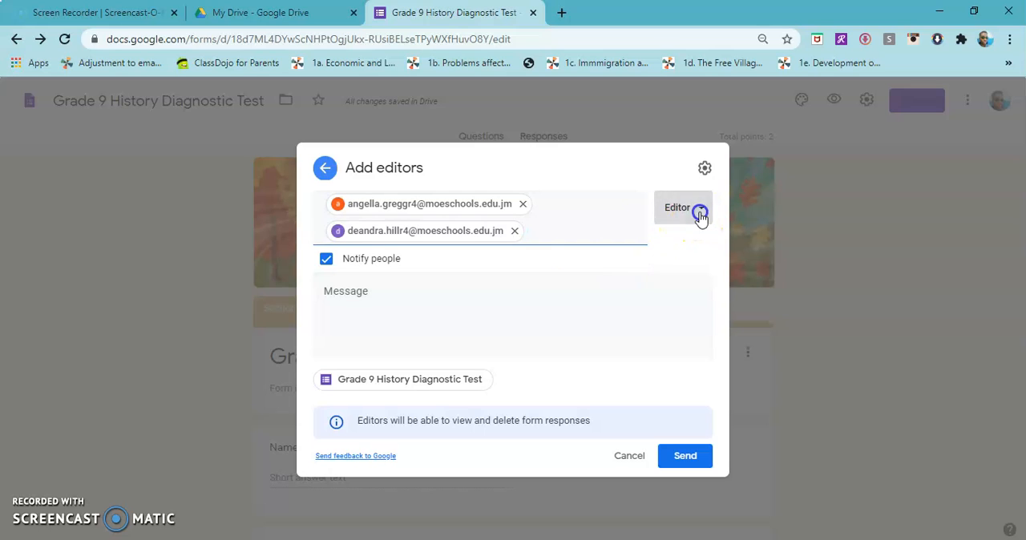
left_click(698, 214)
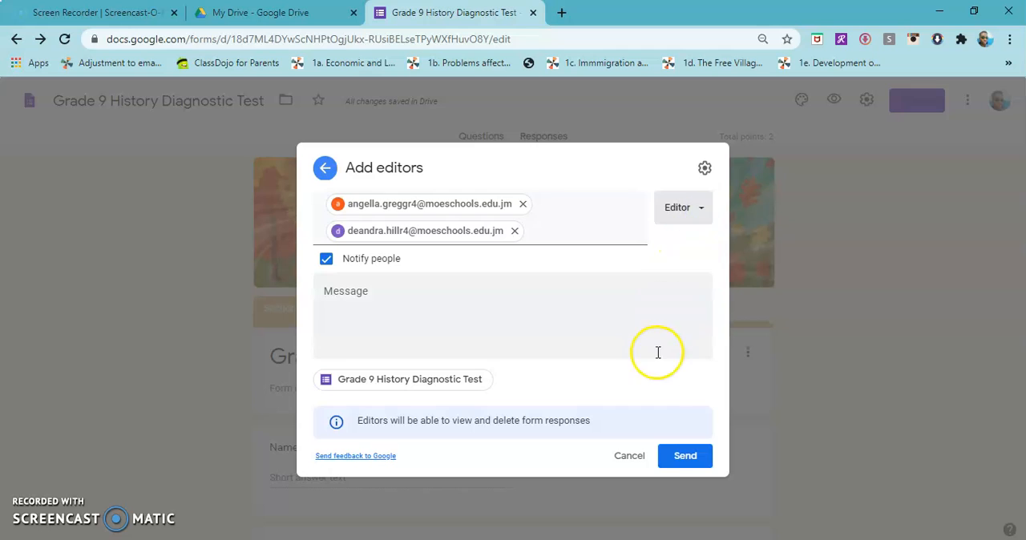
left_click(685, 457)
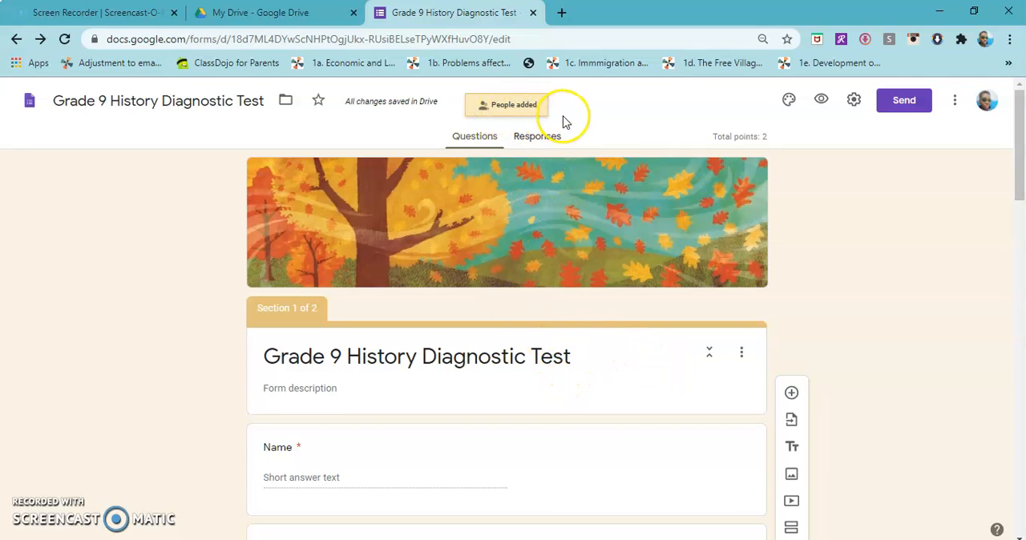
scroll(581, 340, "down", 2)
scroll(584, 339, "down", 9)
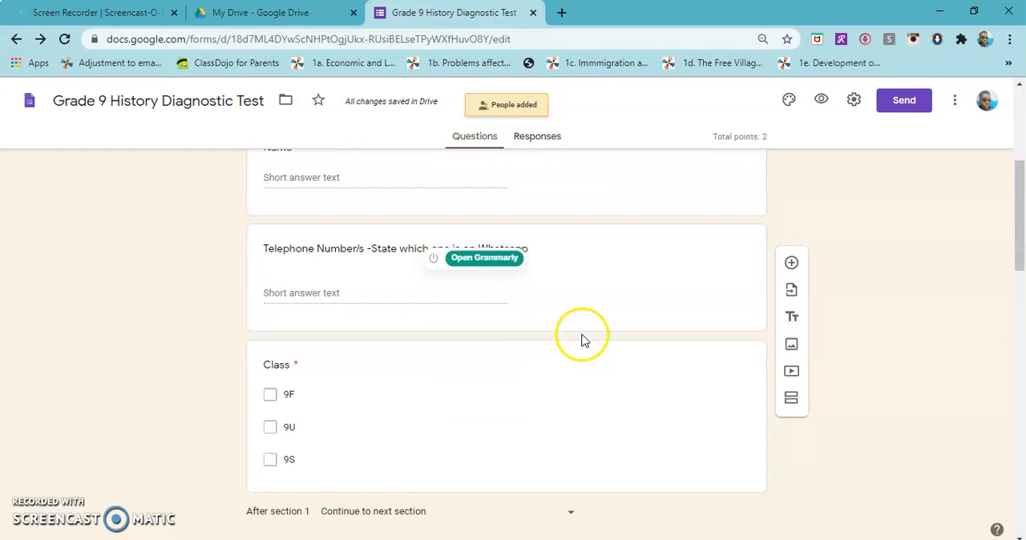
scroll(581, 339, "down", 7)
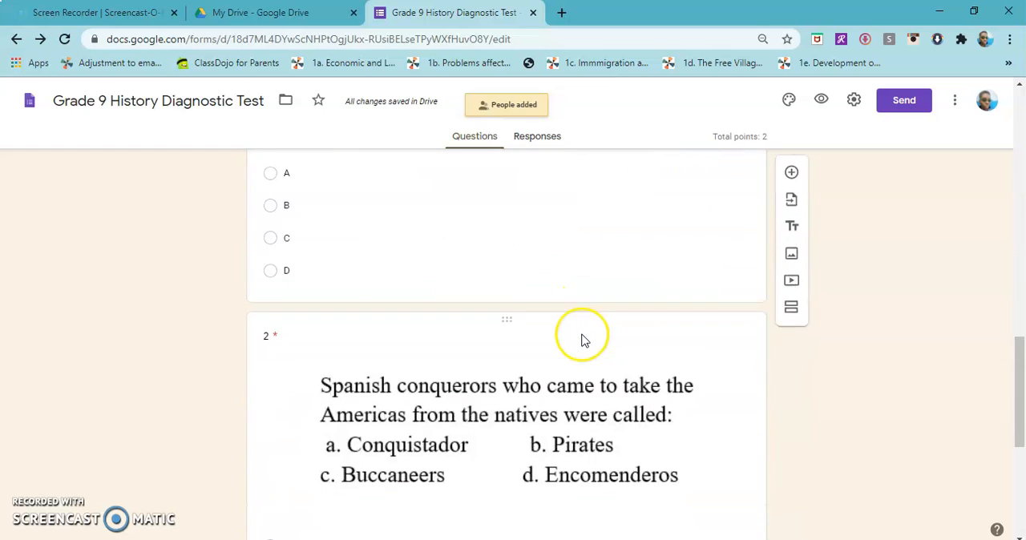
scroll(581, 334, "up", 4)
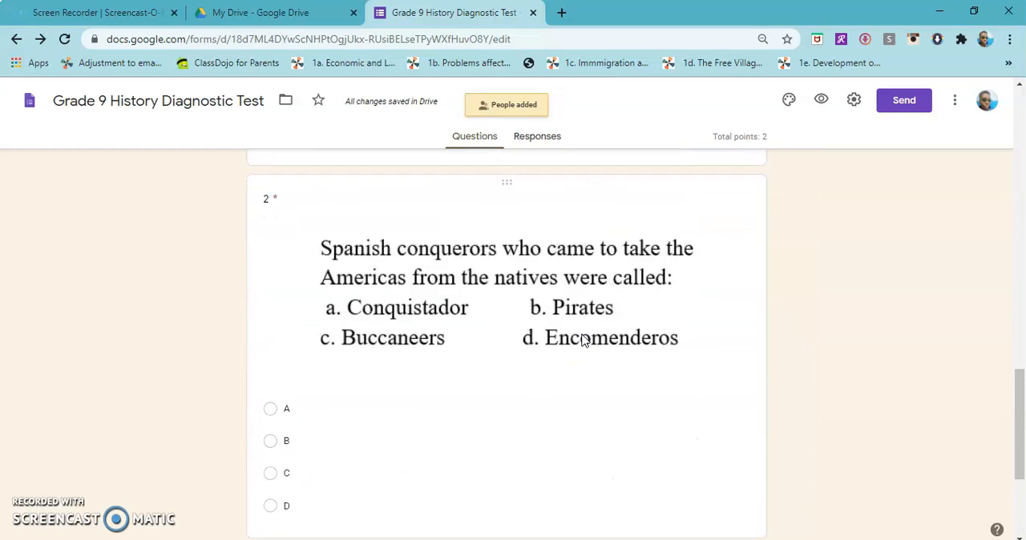
scroll(583, 334, "down", 2)
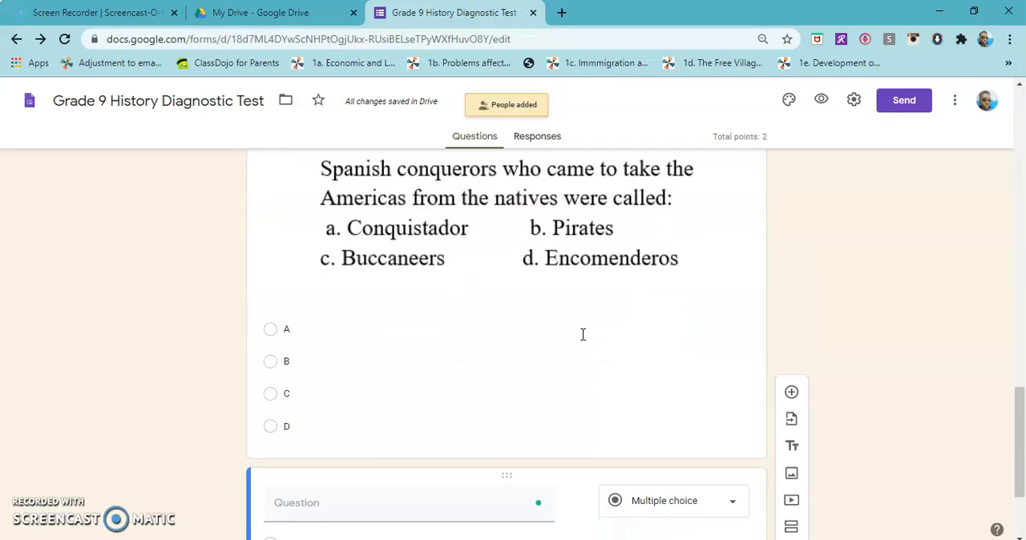